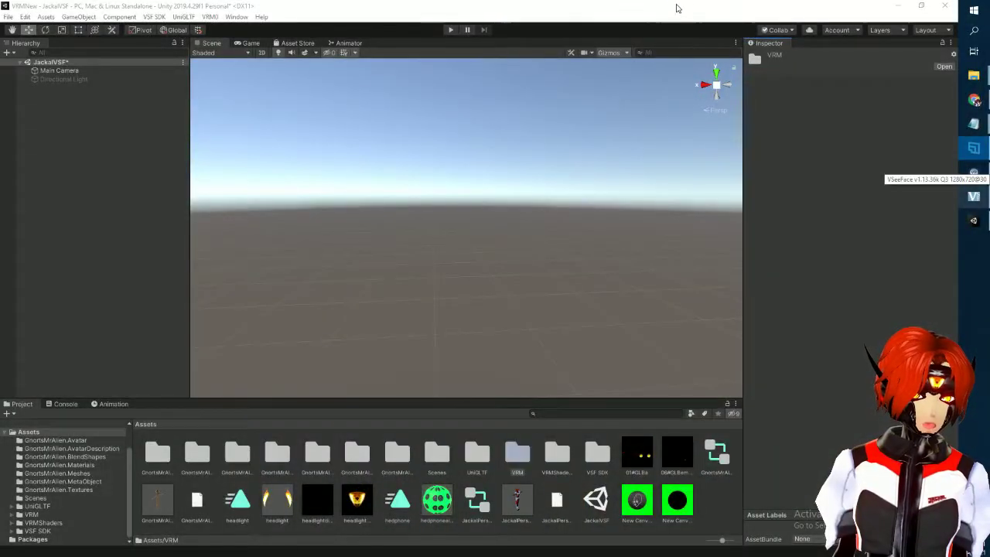
Focus the Unity editor showing the JackalVSF project's empty scene and Assets folders
{"action": "left_click", "coordinate": [771, 385]}
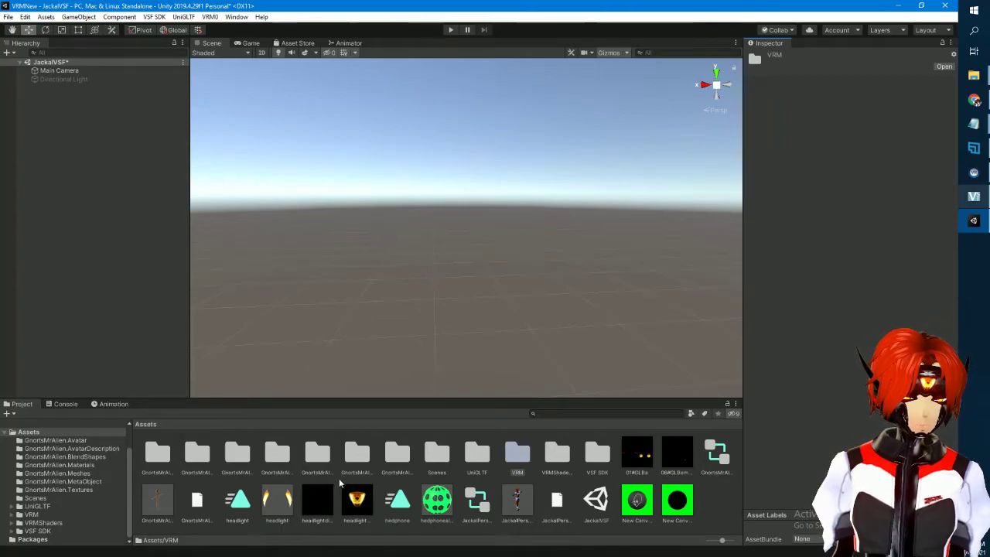
Delete the JackalPersona3 prefab and import the jacketless VRM file through VRM0 > Import
{"action": "left_click", "coordinate": [518, 503]}
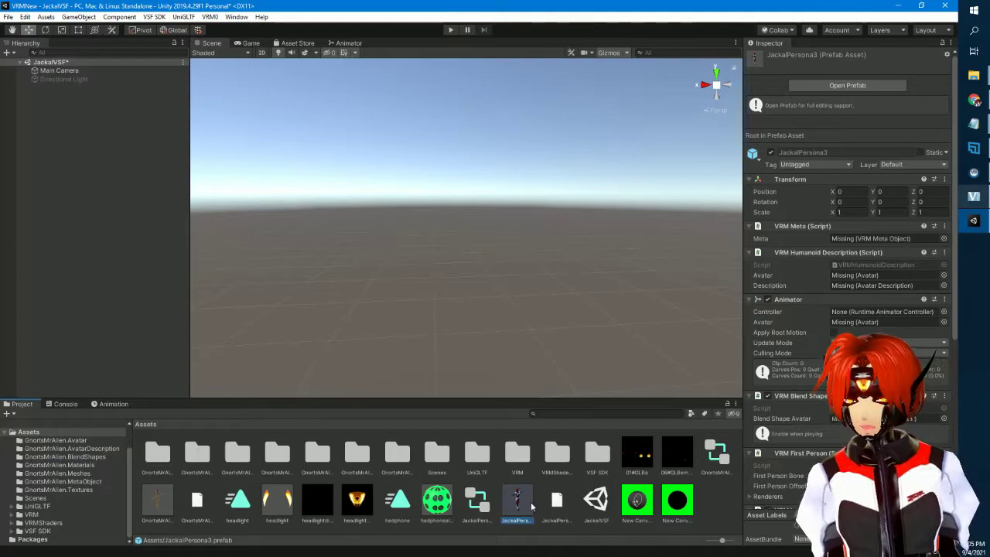
{"action": "left_click_drag", "start_coordinate": [544, 481], "coordinate": [493, 308]}
{"action": "left_click", "coordinate": [506, 304]}
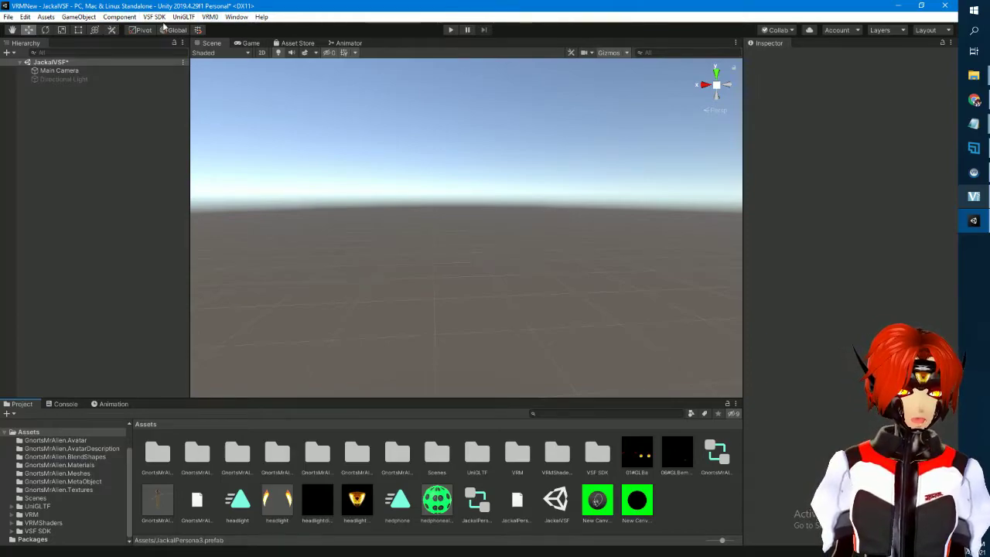
{"action": "left_click", "coordinate": [217, 17]}
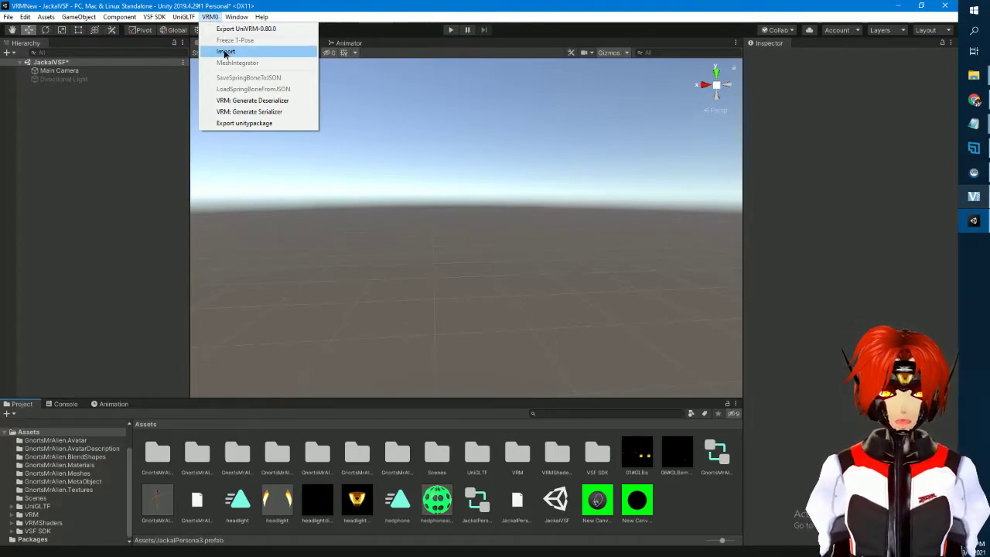
{"action": "left_click", "coordinate": [225, 52]}
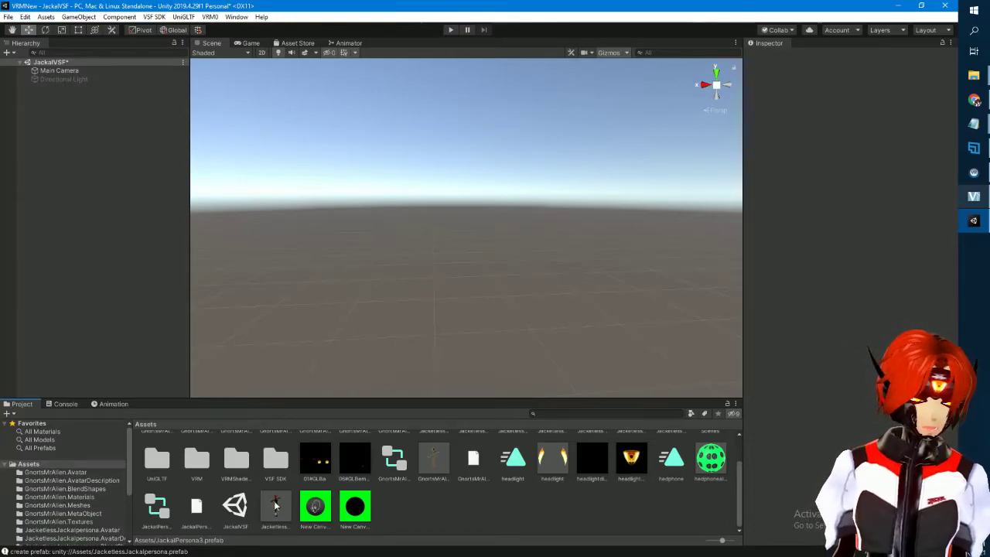
Drop the JacketlessJackalpersona prefab into the scene, reset its Transform, and frame its head
{"action": "left_click_drag", "start_coordinate": [273, 512], "coordinate": [447, 304]}
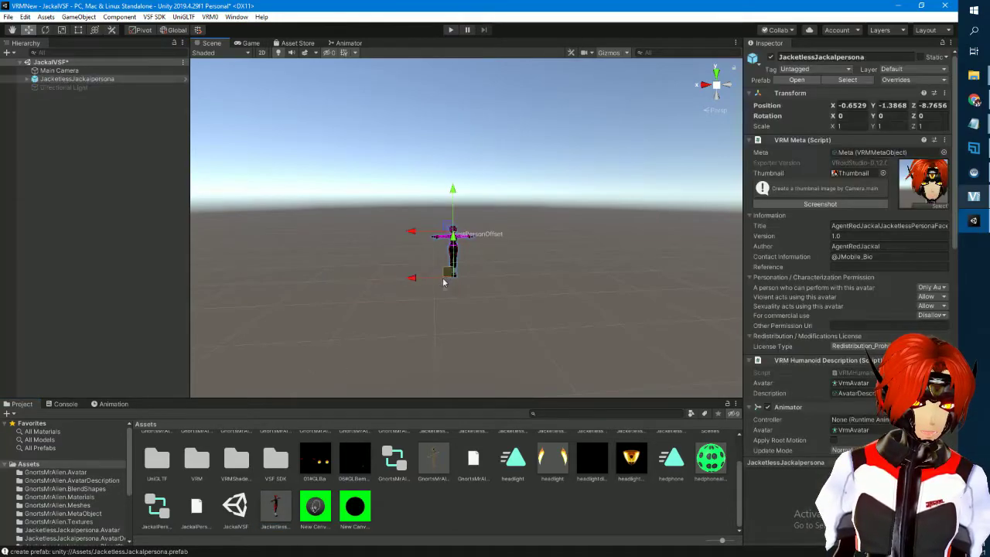
{"action": "scroll", "coordinate": [445, 302], "scroll_direction": "up", "scroll_amount": 6}
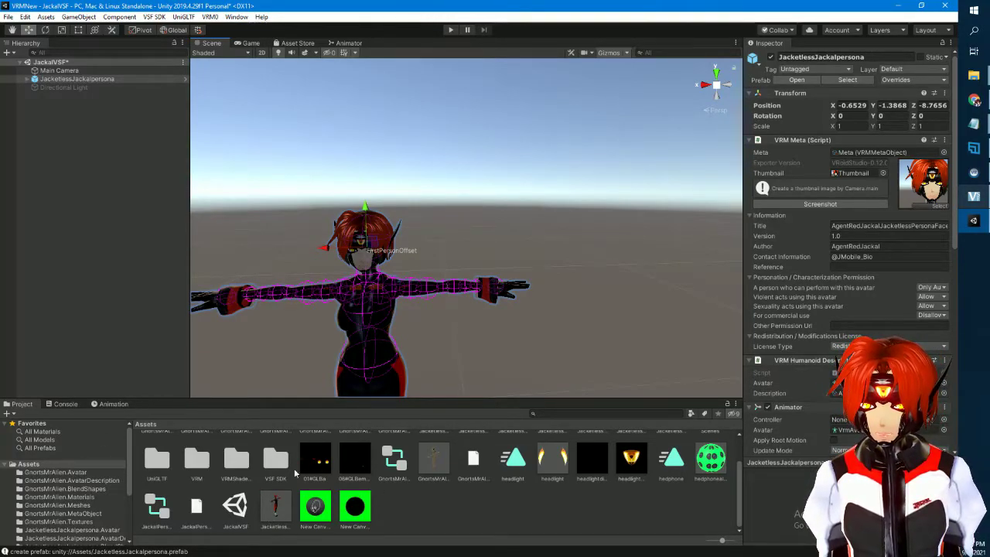
{"action": "right_click", "coordinate": [809, 93]}
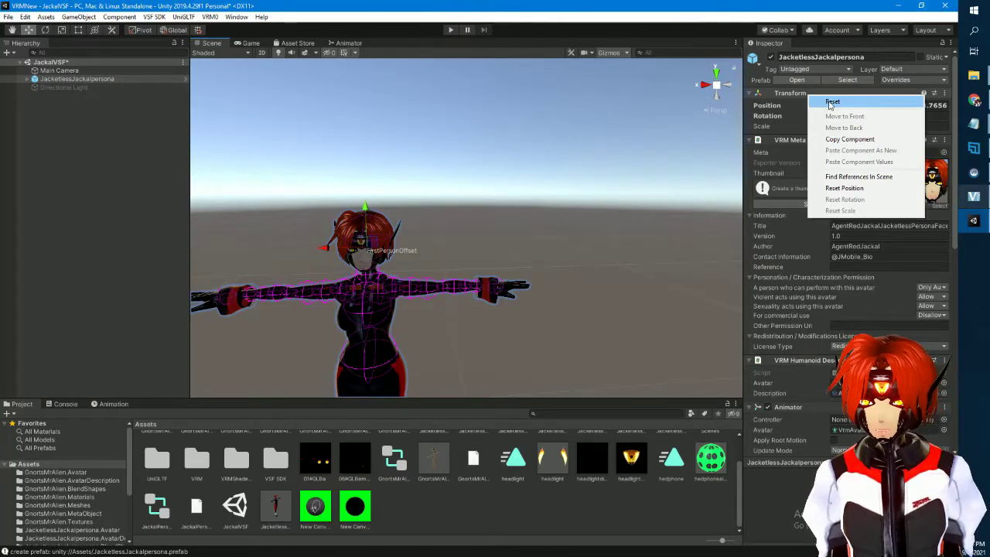
{"action": "left_click", "coordinate": [832, 102]}
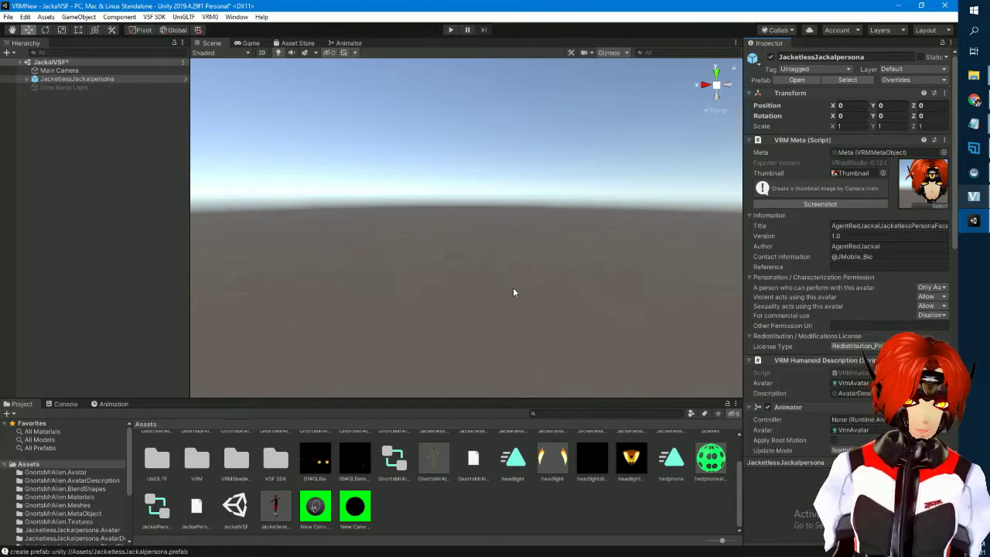
{"action": "key", "text": "f"}
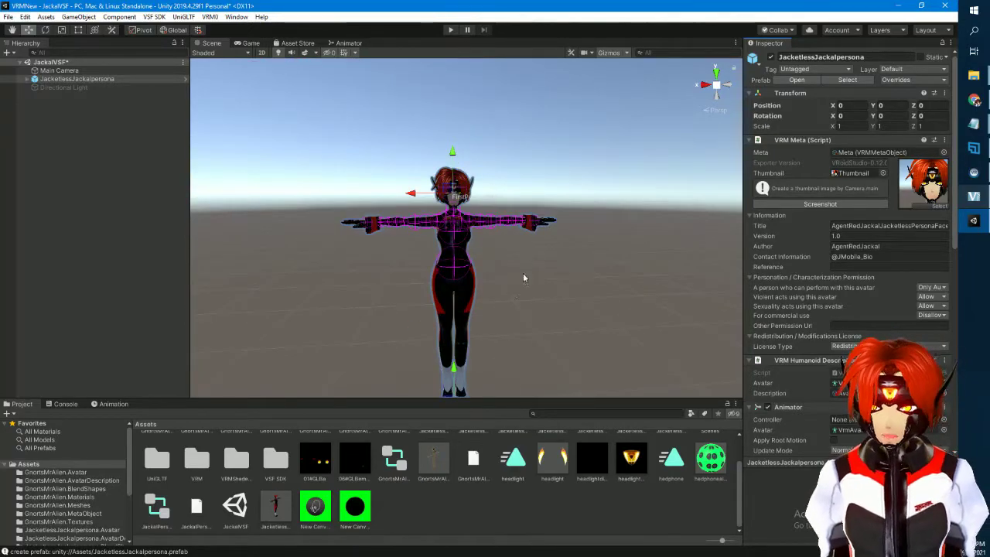
{"action": "scroll", "coordinate": [526, 282], "scroll_direction": "up", "scroll_amount": 4}
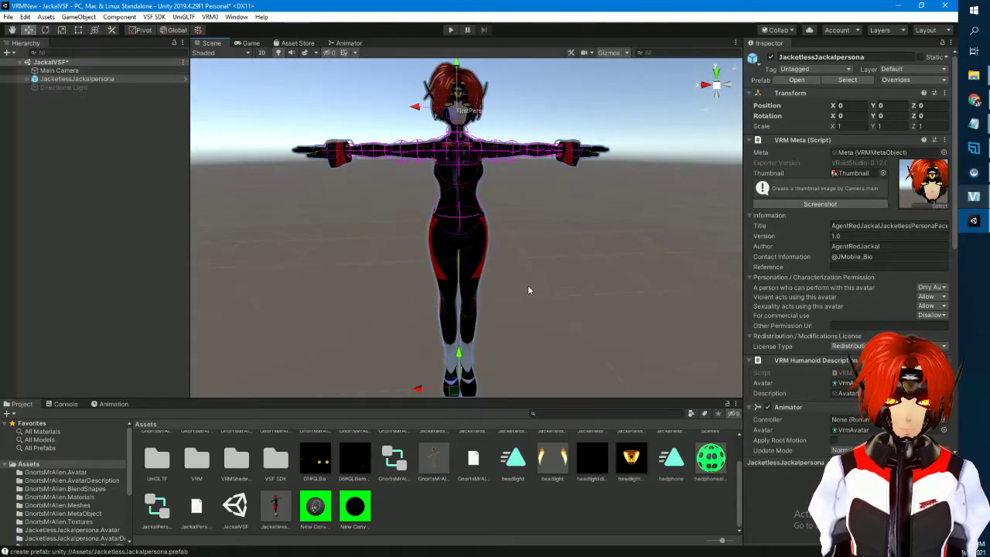
{"action": "scroll", "coordinate": [518, 294], "scroll_direction": "up", "scroll_amount": 3}
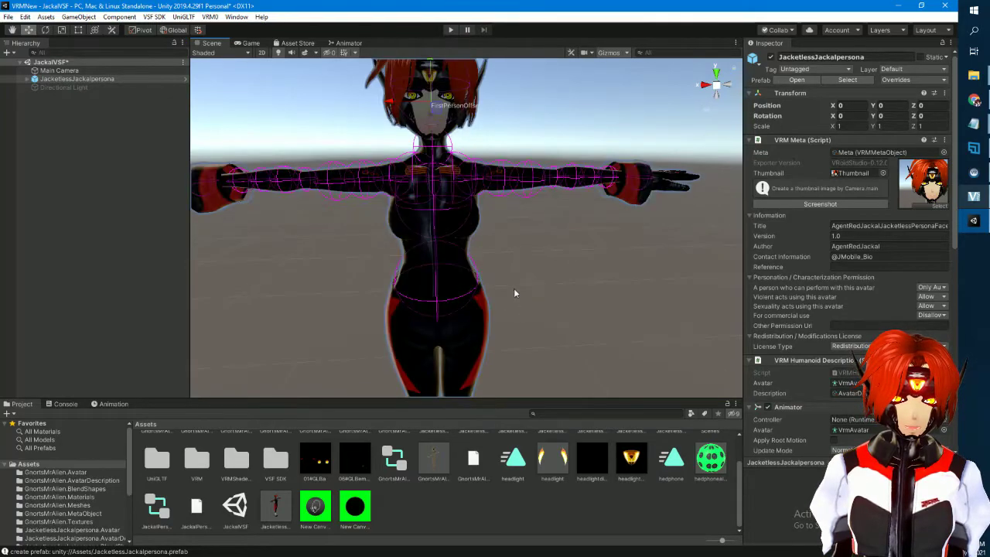
{"action": "middle_click_drag", "start_coordinate": [482, 233], "coordinate": [491, 261]}
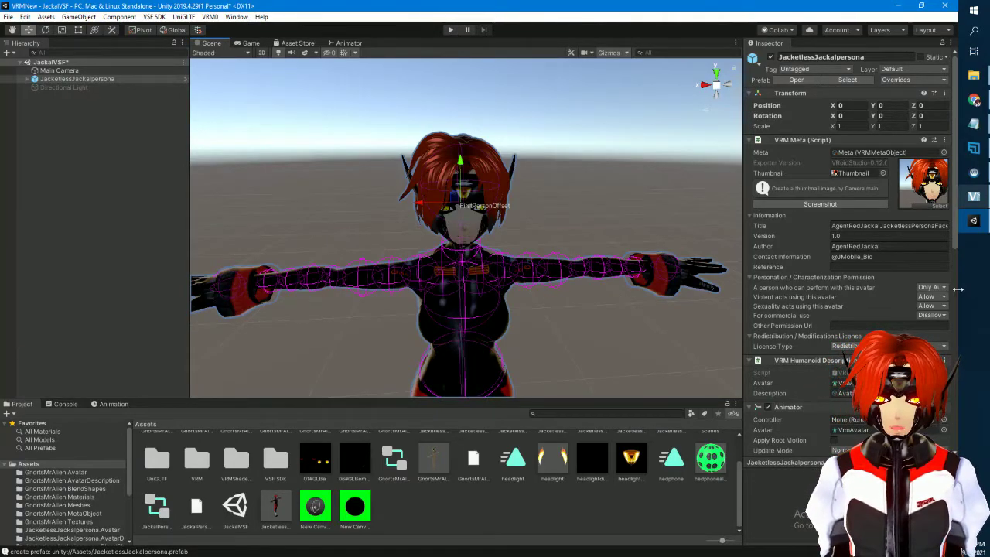
{"action": "left_click_drag", "start_coordinate": [958, 288], "coordinate": [964, 294]}
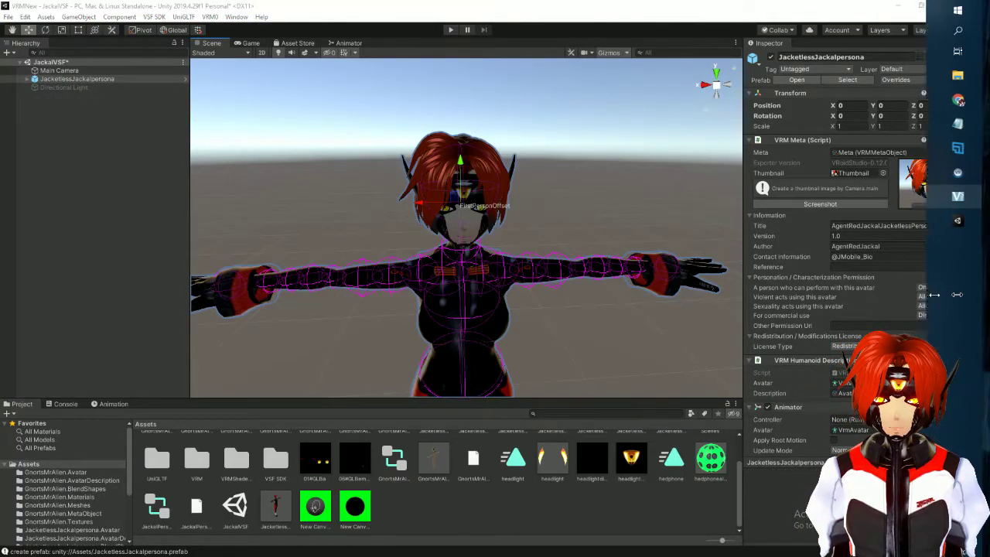
{"action": "left_click", "coordinate": [851, 11]}
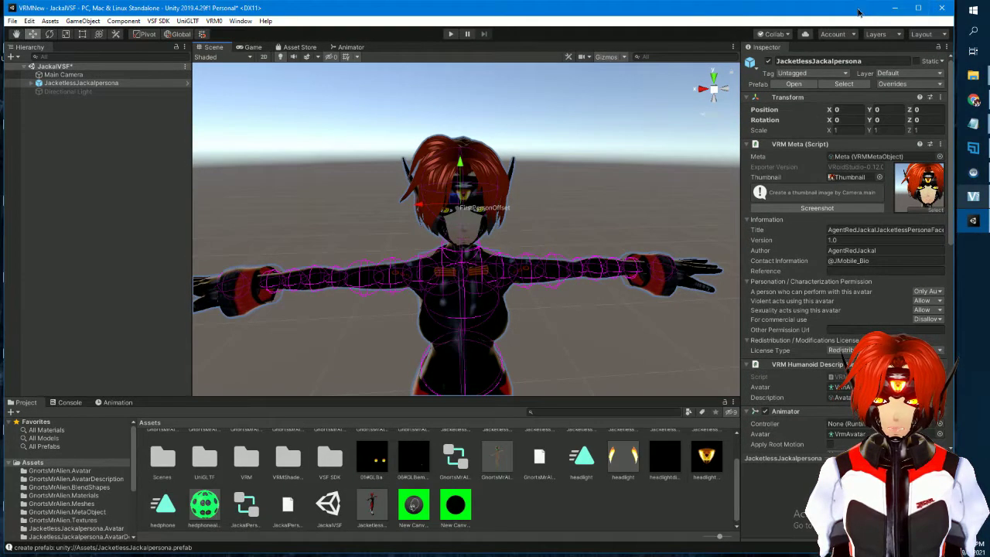
Move and narrow the Unity window from both sides, leaving desktop visible on the right
{"action": "left_click_drag", "start_coordinate": [859, 11], "coordinate": [785, 11]}
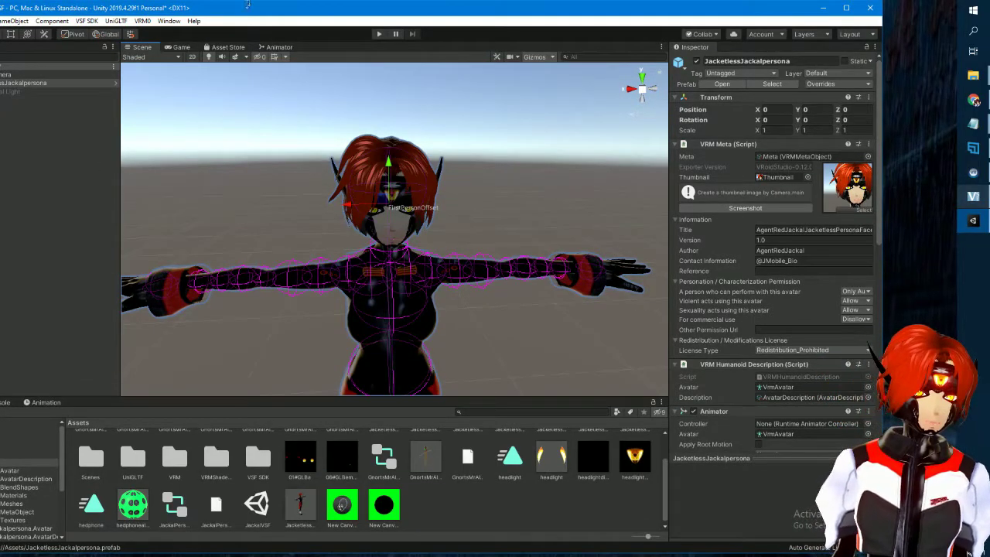
{"action": "left_click_drag", "start_coordinate": [243, 10], "coordinate": [335, 10]}
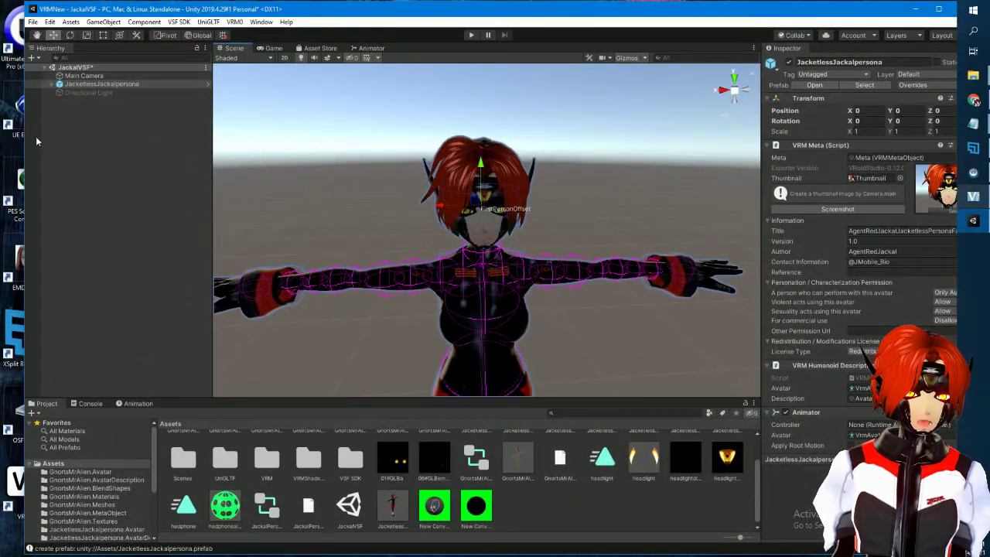
{"action": "left_click_drag", "start_coordinate": [26, 151], "coordinate": [77, 151]}
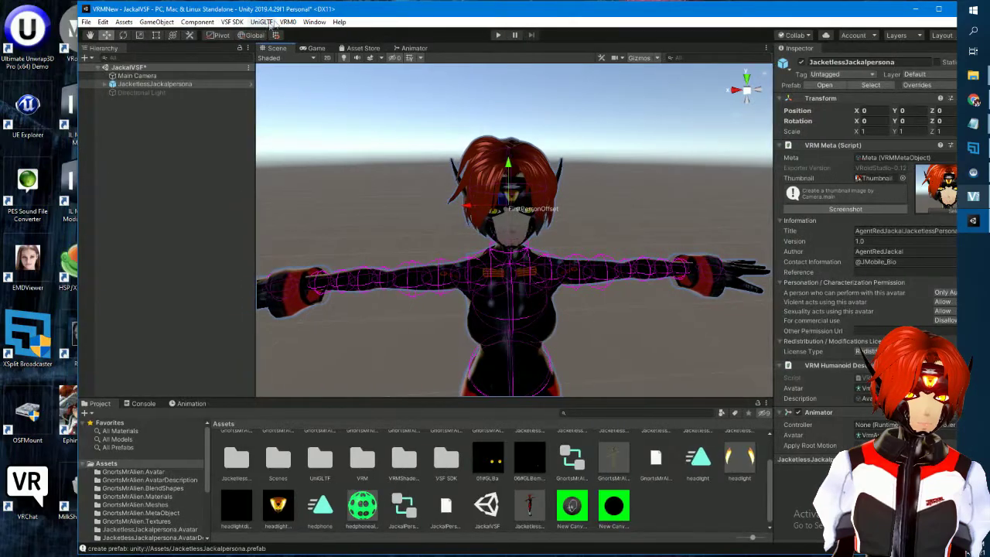
{"action": "left_click_drag", "start_coordinate": [305, 11], "coordinate": [219, 11]}
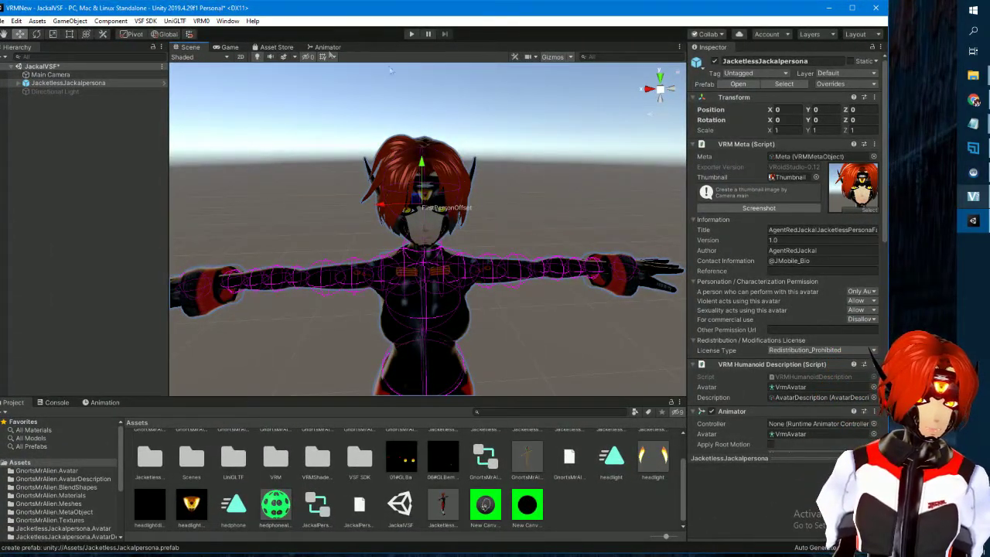
{"action": "left_click_drag", "start_coordinate": [891, 262], "coordinate": [854, 265]}
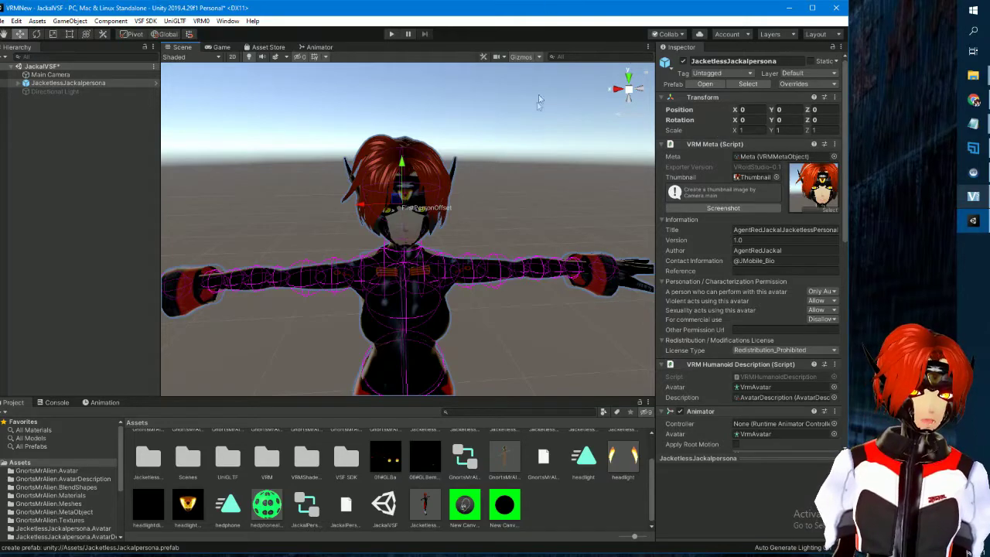
{"action": "left_click_drag", "start_coordinate": [146, 8], "coordinate": [155, 11]}
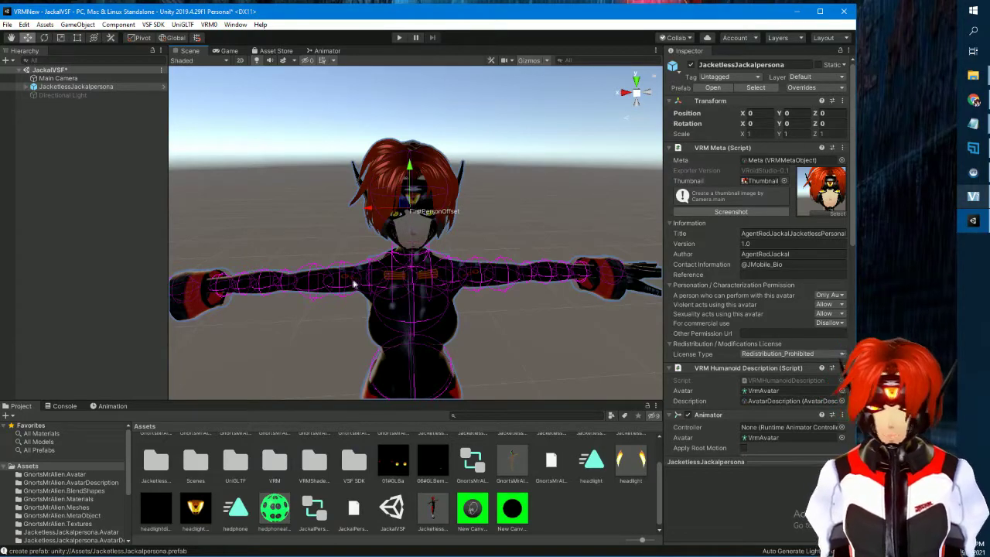
Open the JacketlessJackalpersona.Textures folder to view the avatar's textures
{"action": "scroll", "coordinate": [296, 470], "scroll_direction": "up", "scroll_amount": 2}
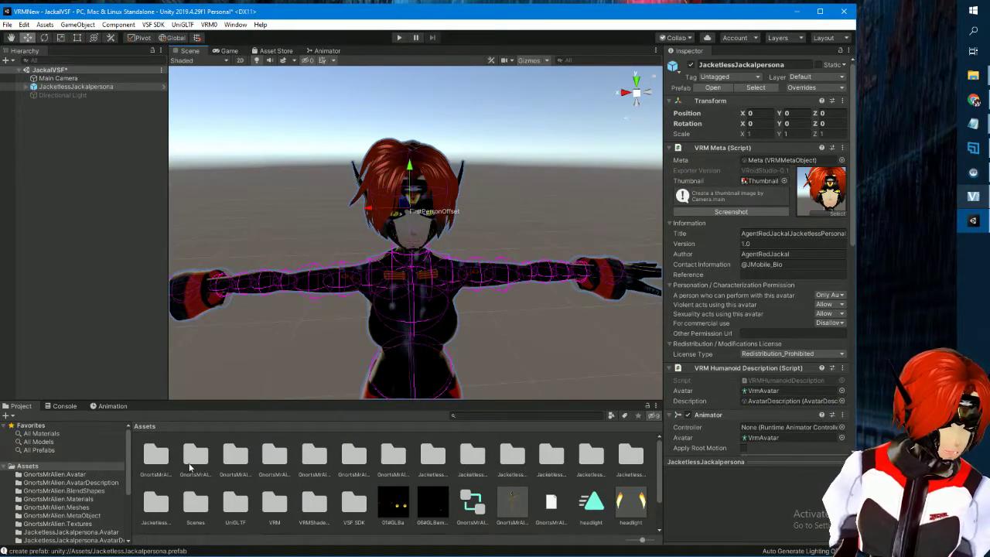
{"action": "scroll", "coordinate": [69, 495], "scroll_direction": "down", "scroll_amount": 4}
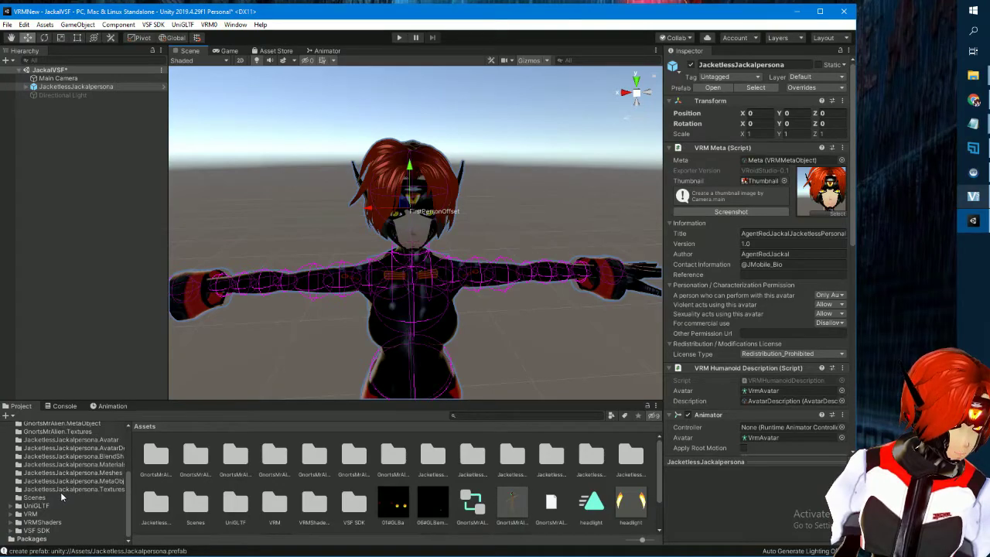
{"action": "left_click", "coordinate": [61, 490]}
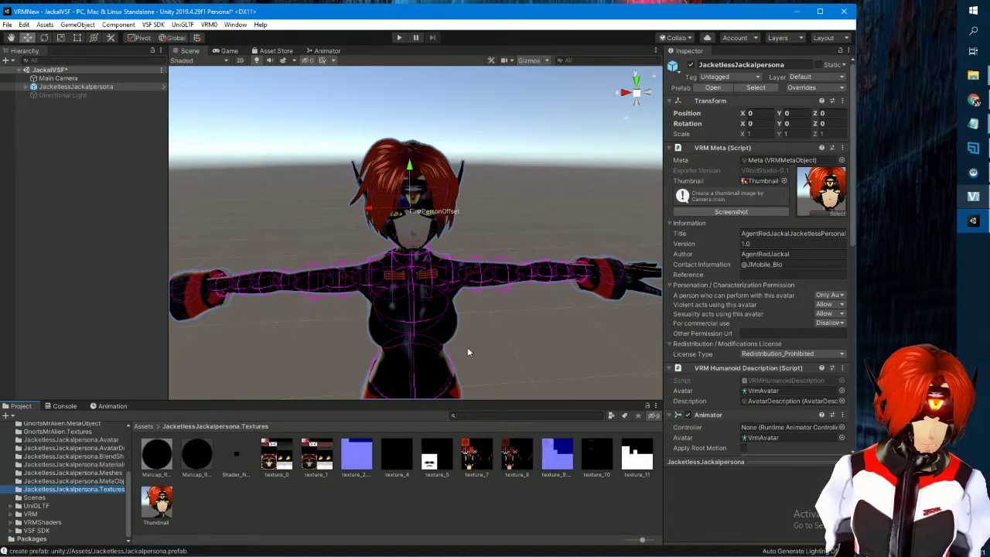
{"action": "middle_click_drag", "start_coordinate": [534, 309], "coordinate": [532, 294]}
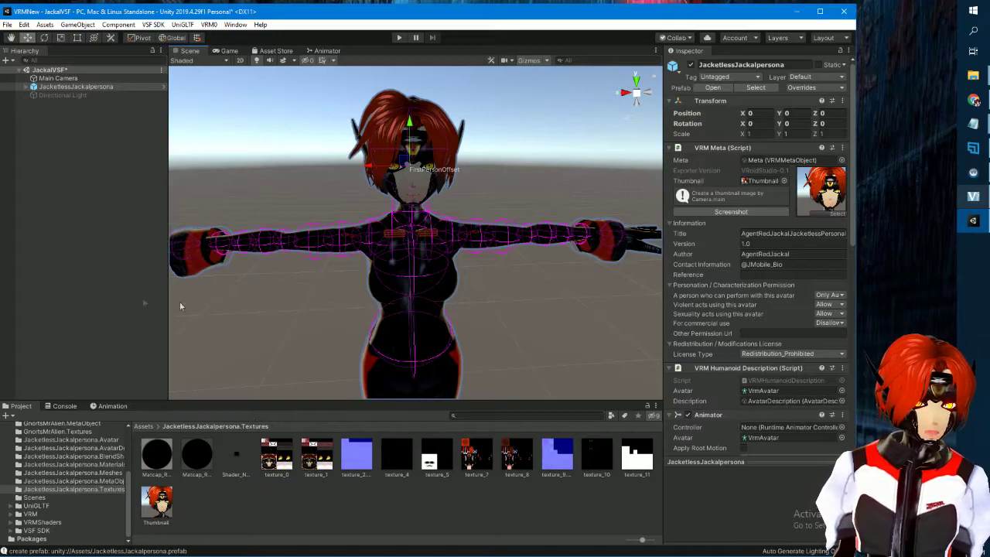
Expand the avatar in the Hierarchy and select Face to see its four MToon materials
{"action": "left_click", "coordinate": [47, 87]}
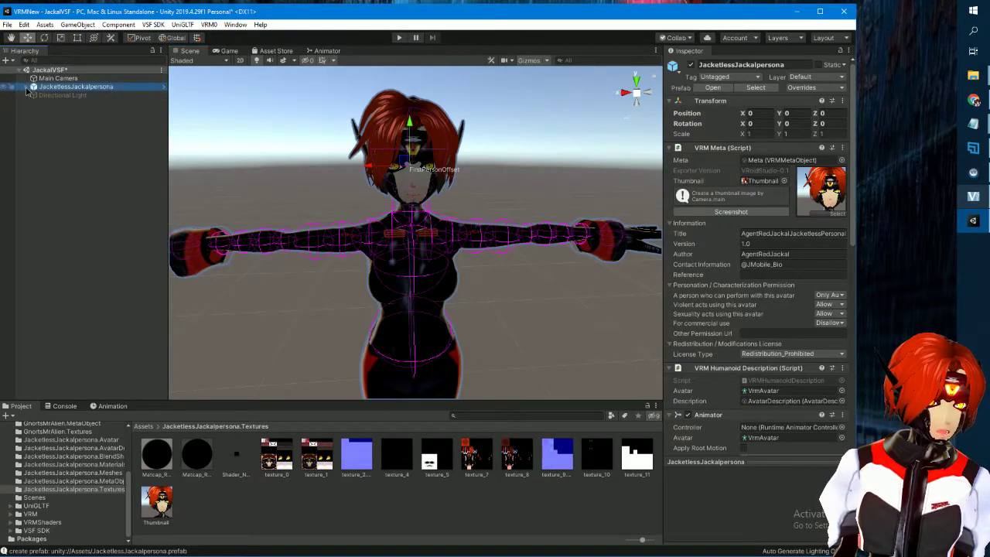
{"action": "left_click", "coordinate": [26, 87]}
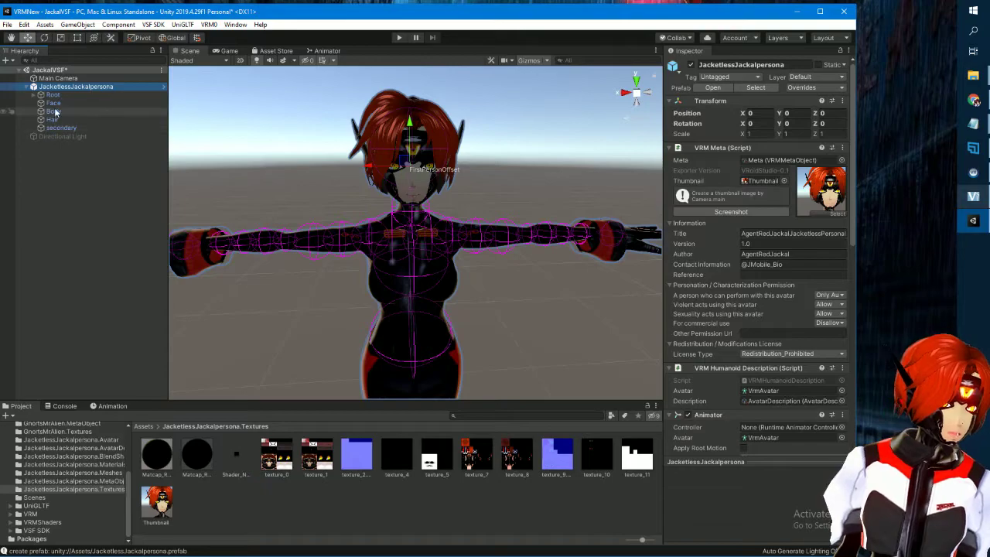
{"action": "left_click", "coordinate": [54, 104]}
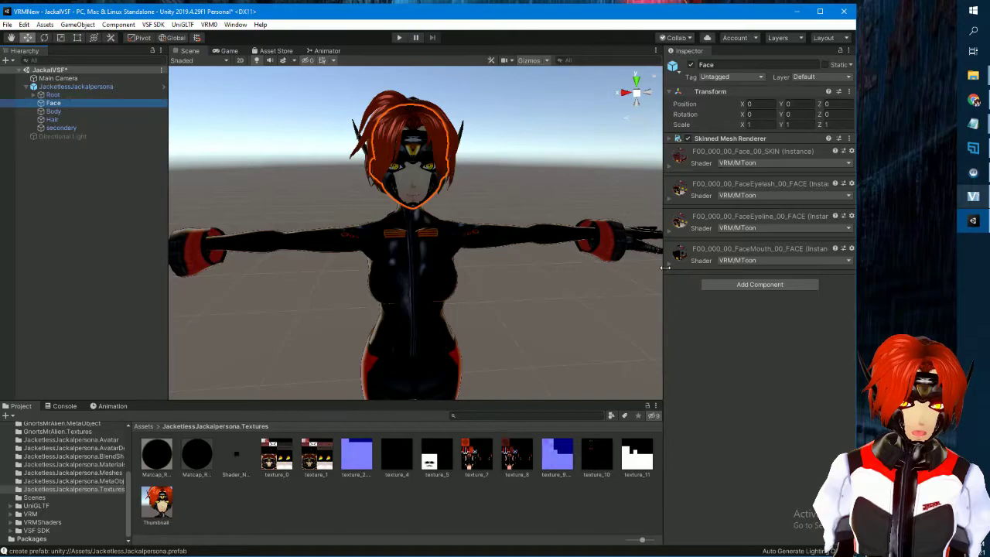
Expand the FaceMouth material's MToon settings, showing Cutout rendering and Back culling
{"action": "left_click", "coordinate": [780, 248]}
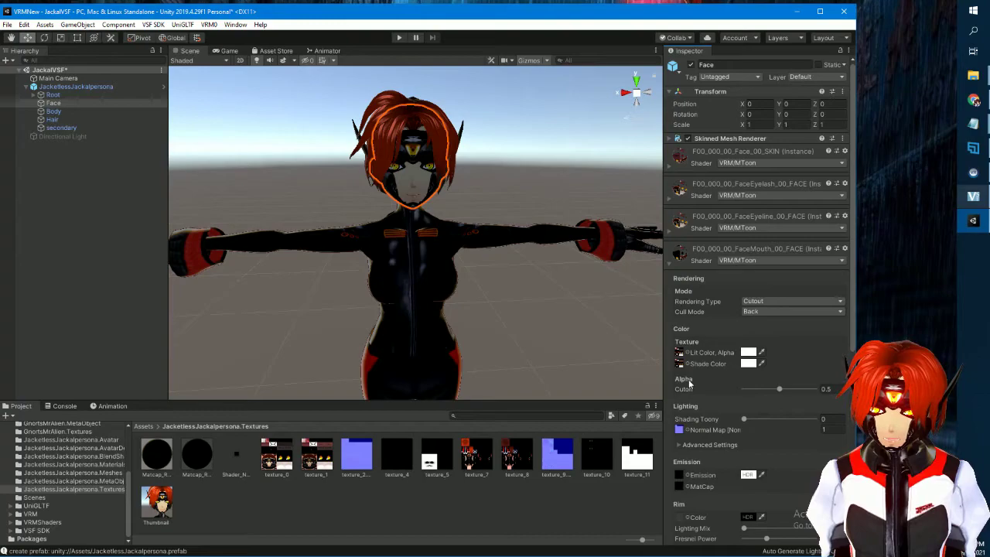
{"action": "scroll", "coordinate": [691, 384], "scroll_direction": "down", "scroll_amount": 8}
{"action": "scroll", "coordinate": [704, 387], "scroll_direction": "up", "scroll_amount": 3}
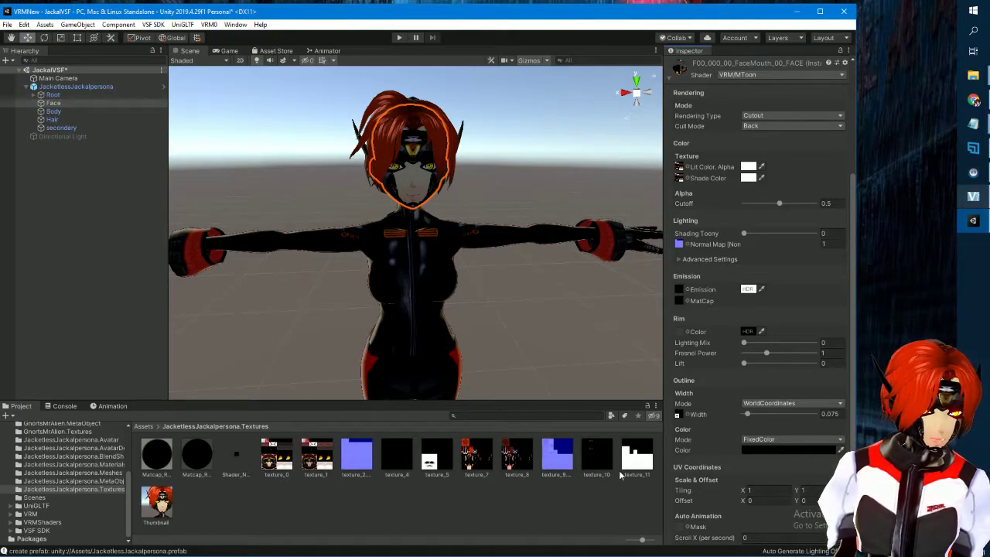
Show the top-level Assets folder, try a glow texture, and open the Emission HDR Color picker
{"action": "left_click", "coordinate": [143, 427]}
{"action": "scroll", "coordinate": [384, 510], "scroll_direction": "down", "scroll_amount": 1}
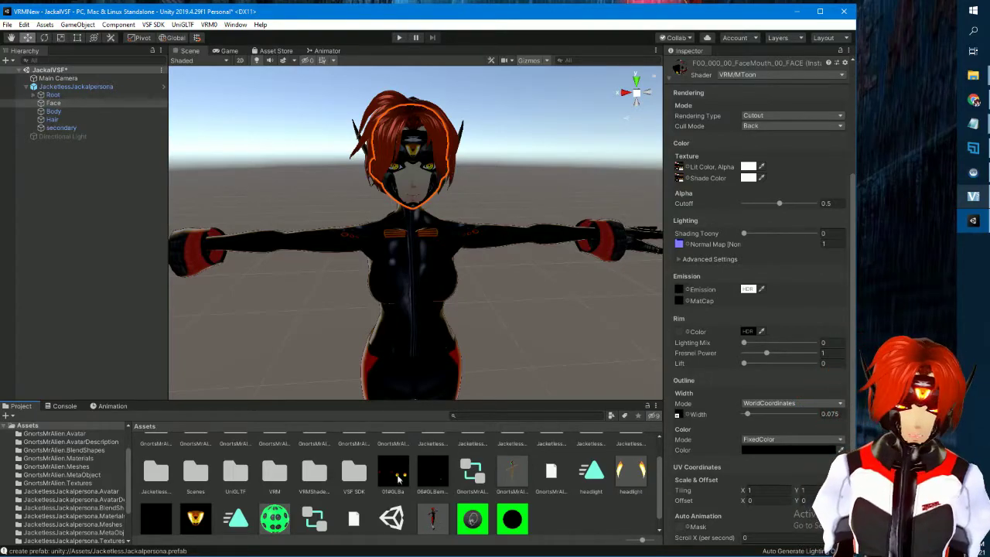
{"action": "left_click_drag", "start_coordinate": [399, 475], "coordinate": [683, 298]}
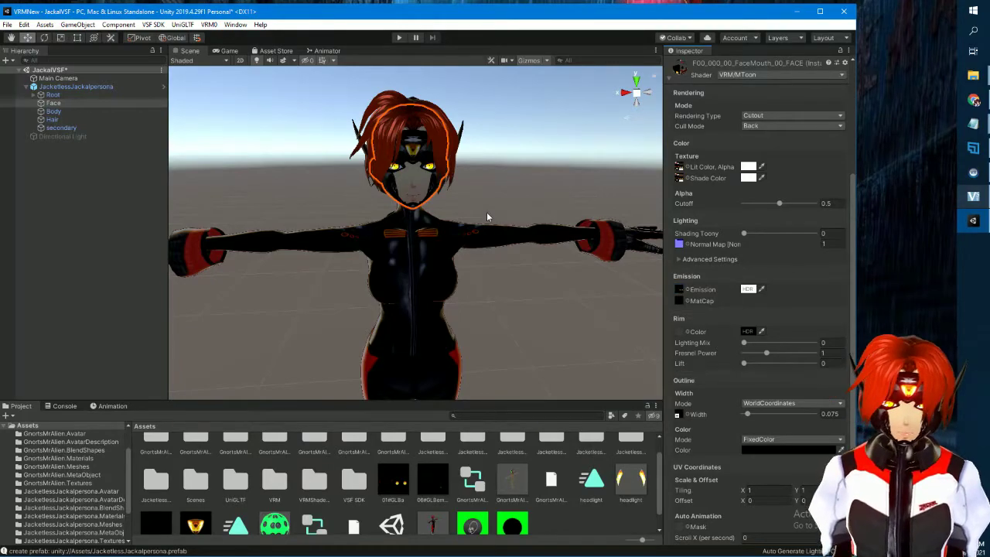
{"action": "mouse_move", "coordinate": [464, 290]}
{"action": "left_mouse_down", "text": "alt"}
{"action": "mouse_move", "coordinate": [537, 301]}
{"action": "mouse_move", "coordinate": [491, 305]}
{"action": "mouse_move", "coordinate": [461, 289]}
{"action": "left_mouse_up", "text": "alt"}
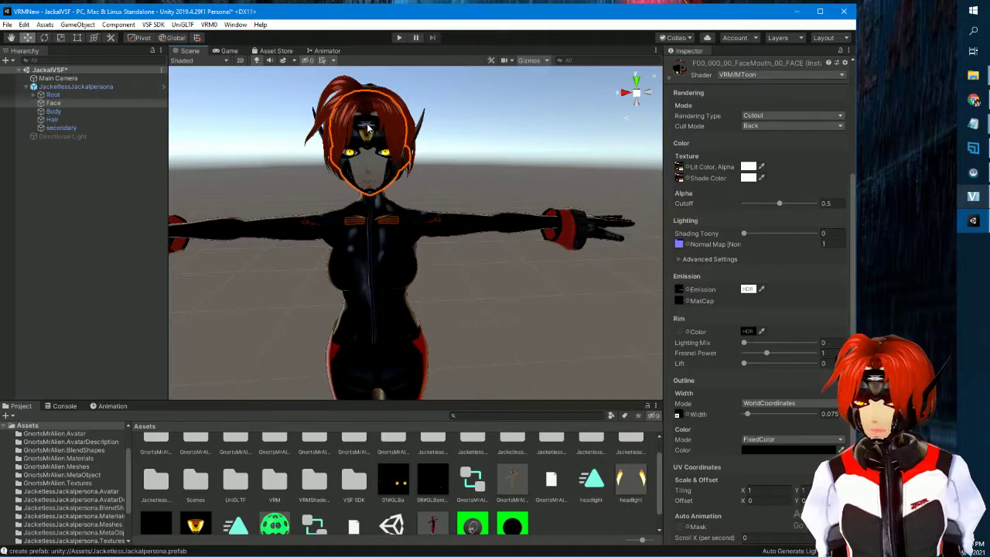
{"action": "middle_click_drag", "start_coordinate": [421, 228], "coordinate": [440, 273]}
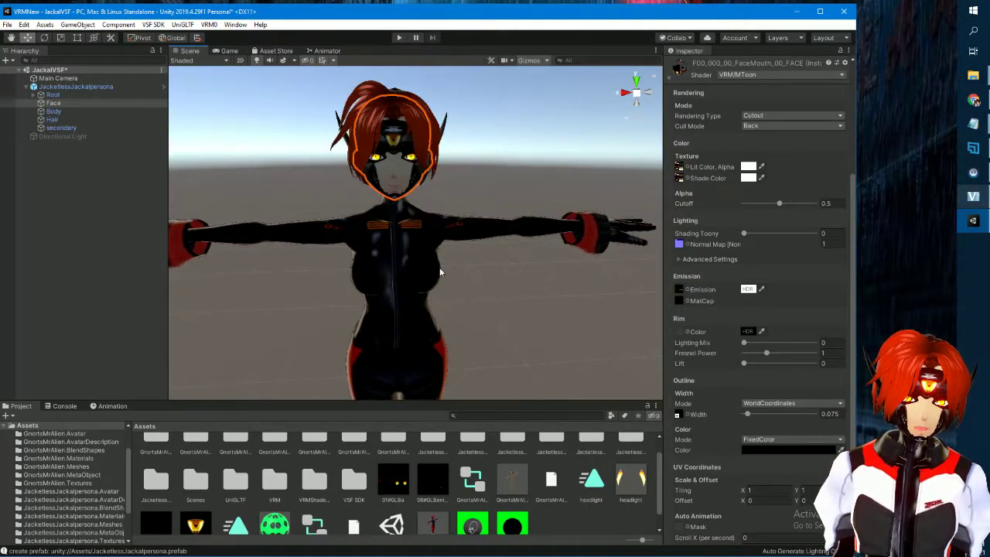
{"action": "left_click", "coordinate": [748, 290]}
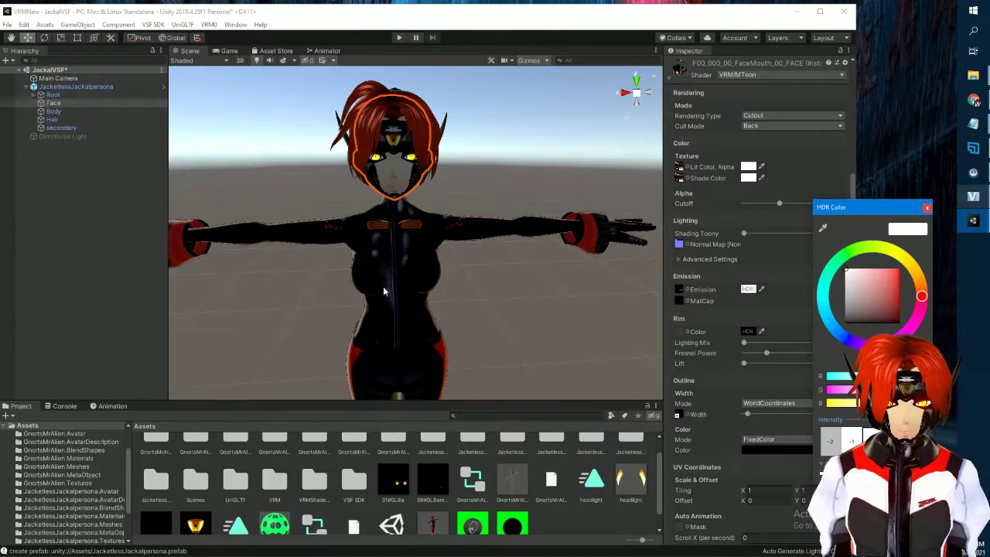
Close the colour picker, toggle the Directional Light until it is disabled, and select Body
{"action": "left_click", "coordinate": [477, 291]}
{"action": "scroll", "coordinate": [474, 287], "scroll_direction": "down", "scroll_amount": 5}
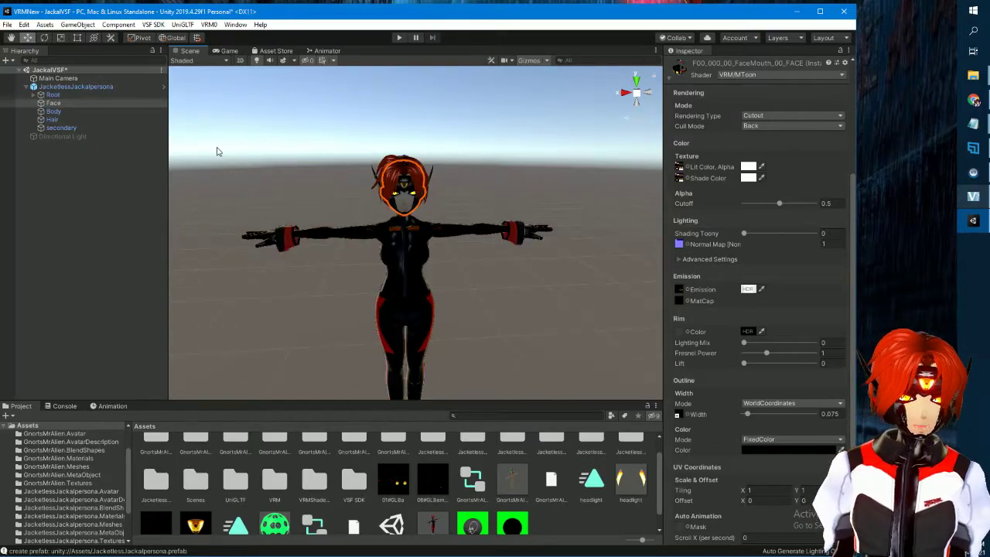
{"action": "left_click", "coordinate": [58, 137]}
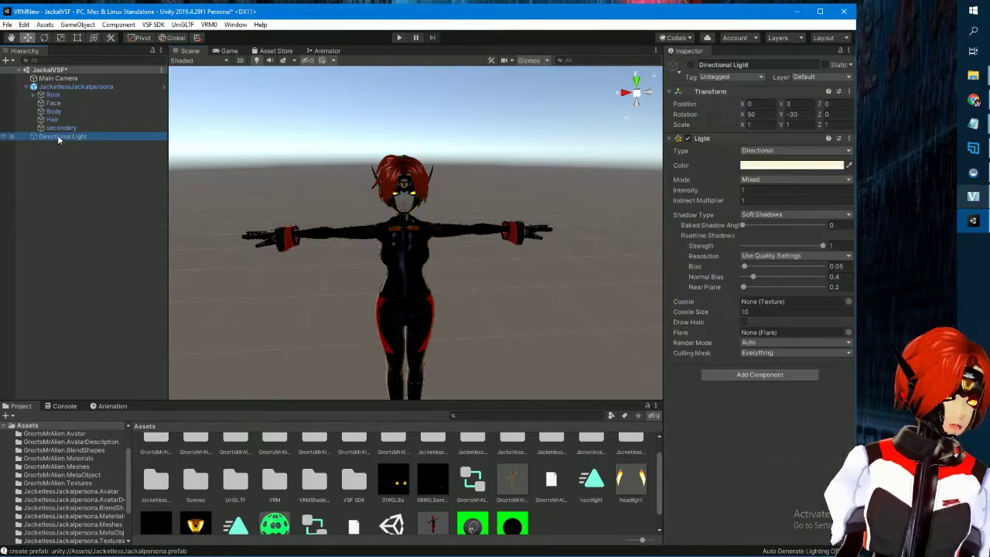
{"action": "left_click", "coordinate": [691, 65]}
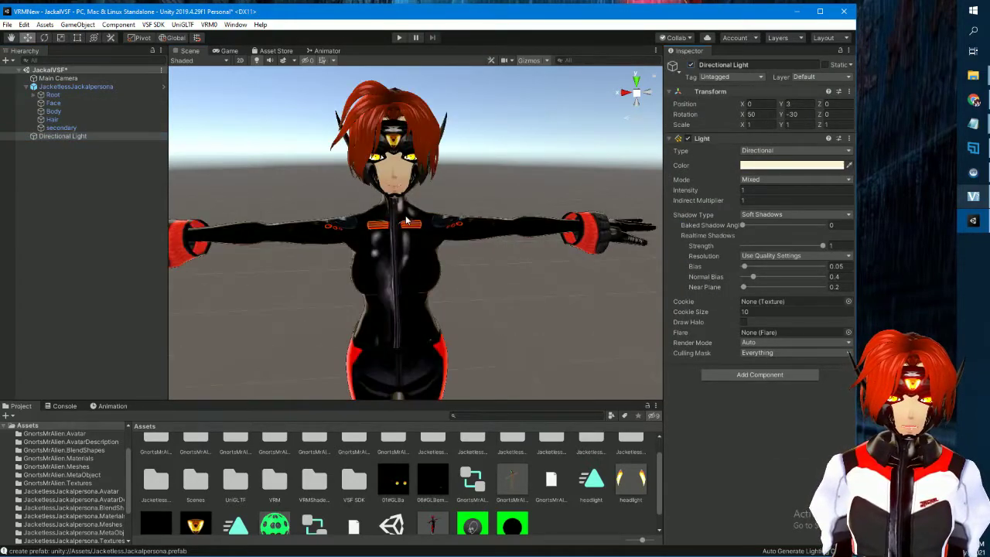
{"action": "left_click", "coordinate": [692, 65]}
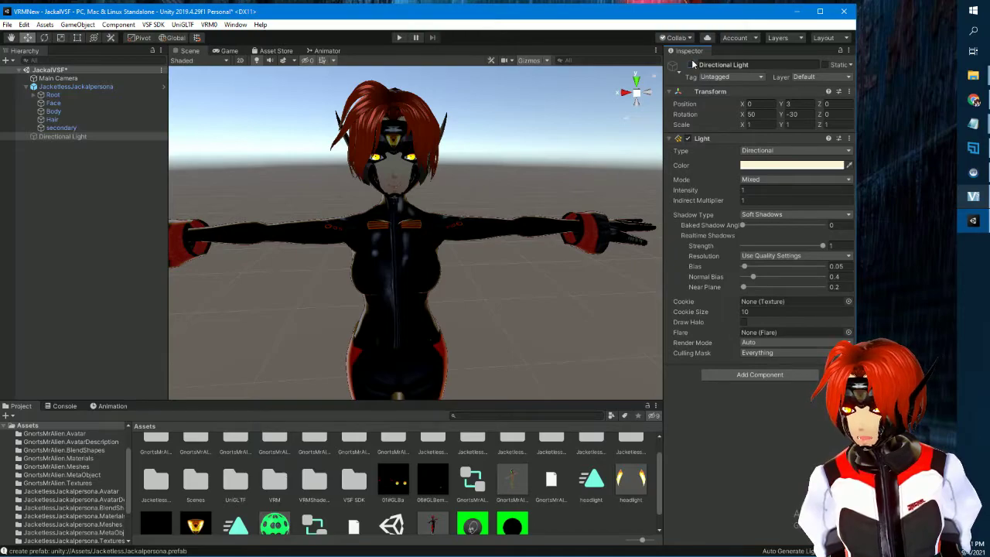
{"action": "left_click", "coordinate": [692, 65]}
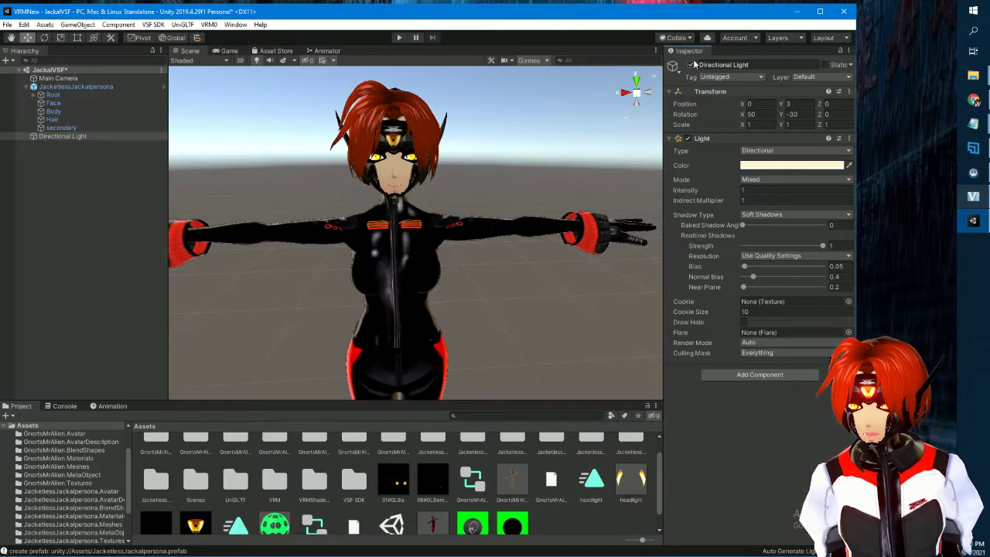
{"action": "left_click", "coordinate": [693, 65]}
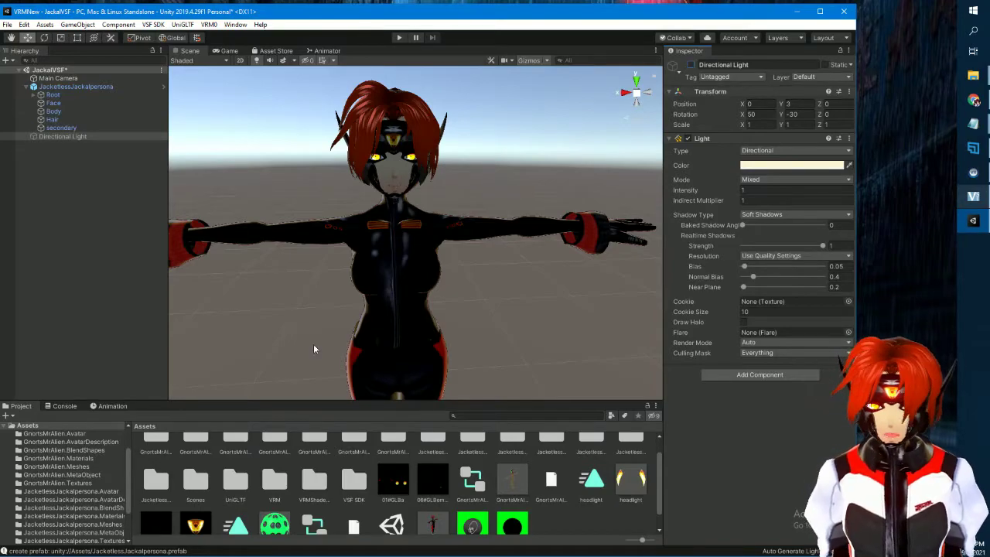
{"action": "scroll", "coordinate": [284, 500], "scroll_direction": "down", "scroll_amount": 1}
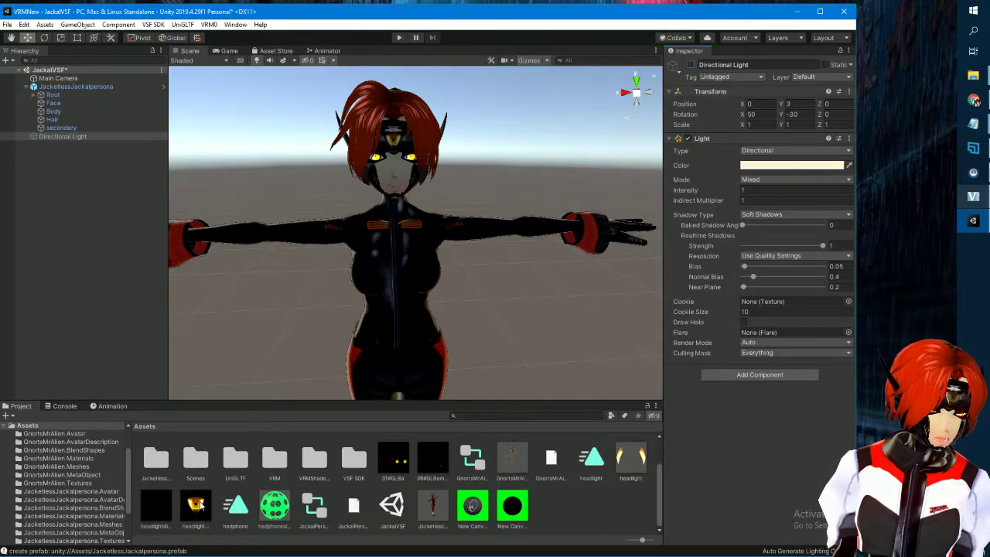
{"action": "left_click", "coordinate": [52, 112]}
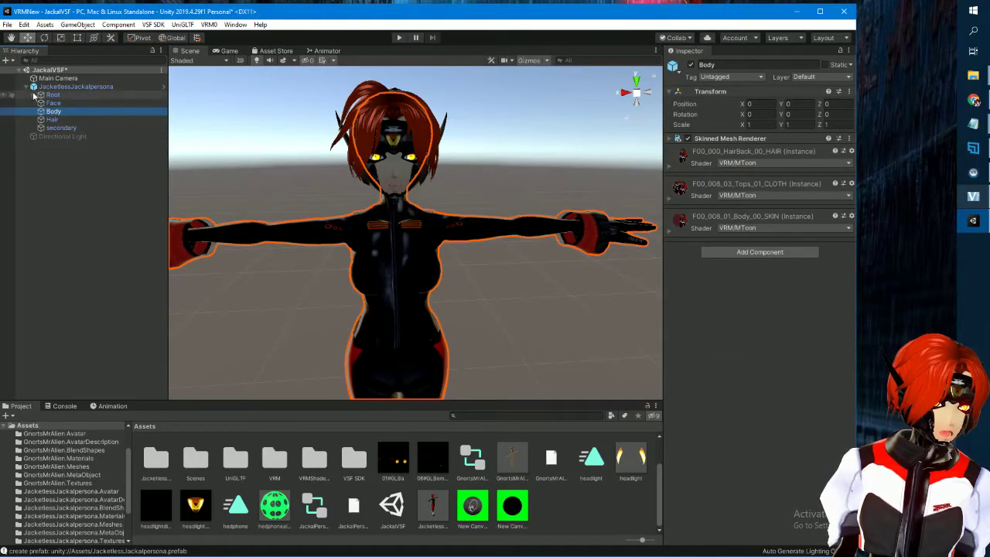
Unfold Root, J_Bip_C_Hips, Spine, Chest and UpperChest, briefly checking the VSF SDK menu
{"action": "left_click", "coordinate": [35, 95]}
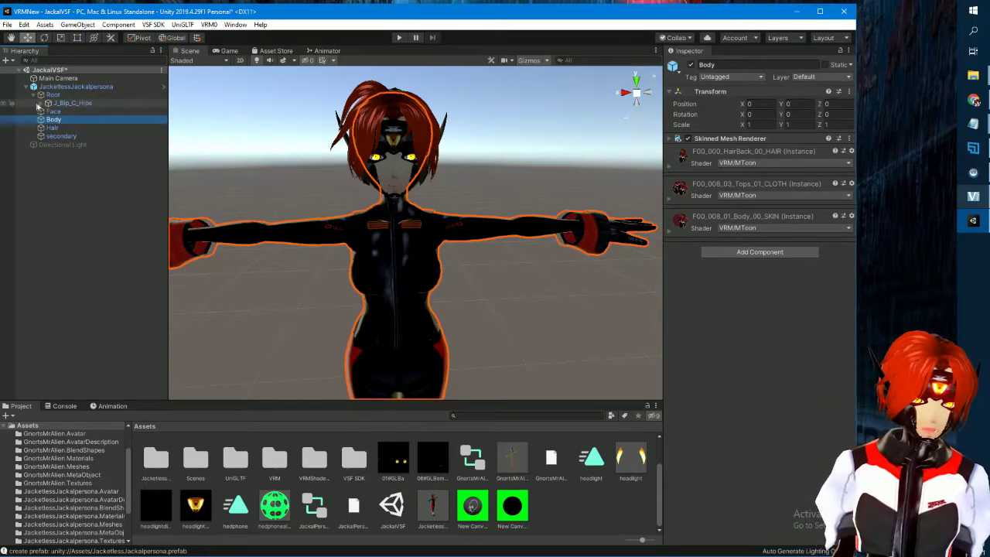
{"action": "left_click", "coordinate": [41, 104]}
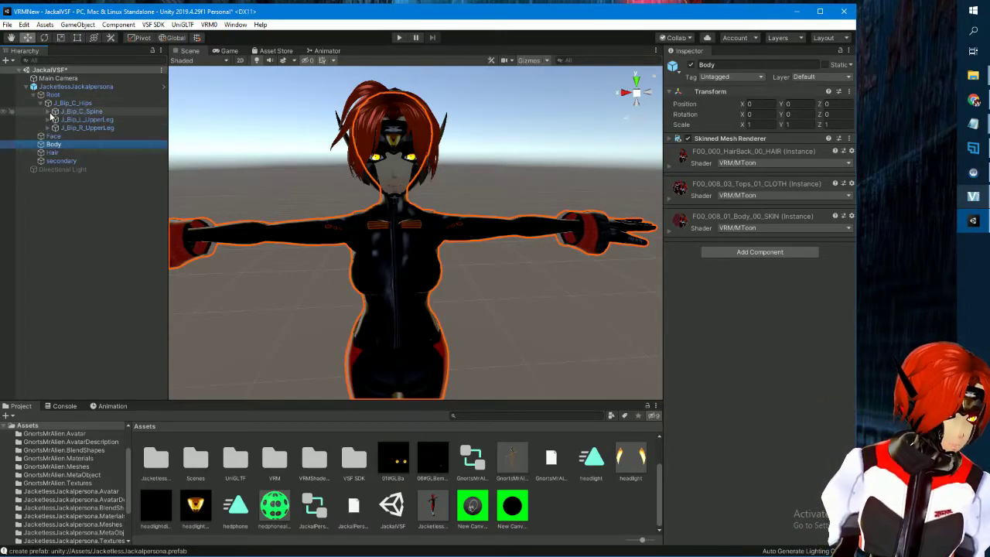
{"action": "left_click", "coordinate": [50, 113]}
{"action": "left_click", "coordinate": [62, 120]}
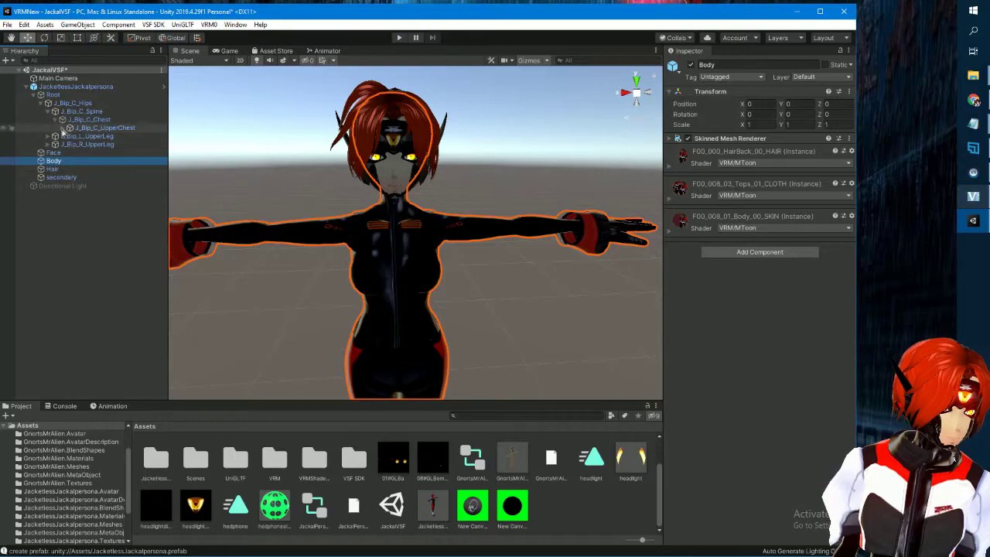
{"action": "left_click", "coordinate": [69, 127]}
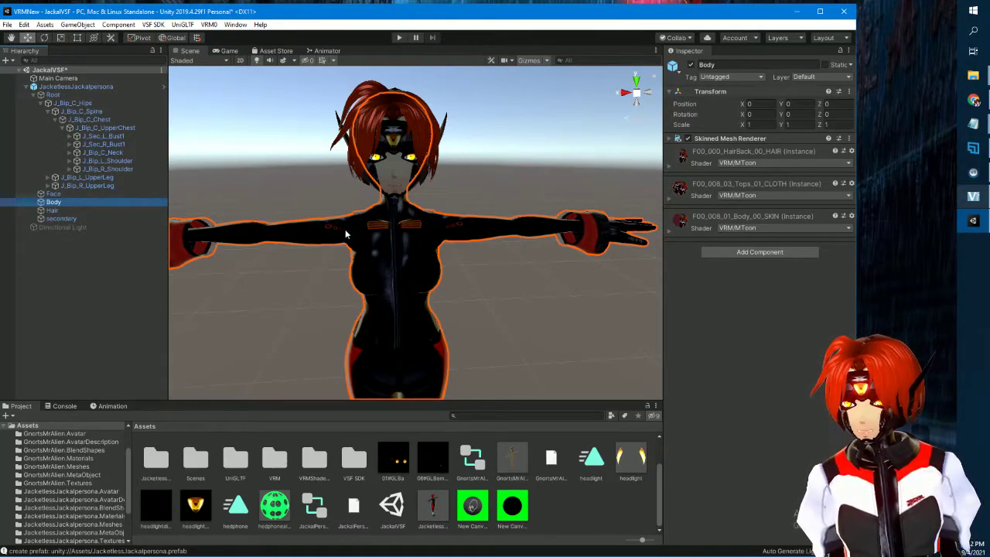
{"action": "left_click", "coordinate": [152, 26]}
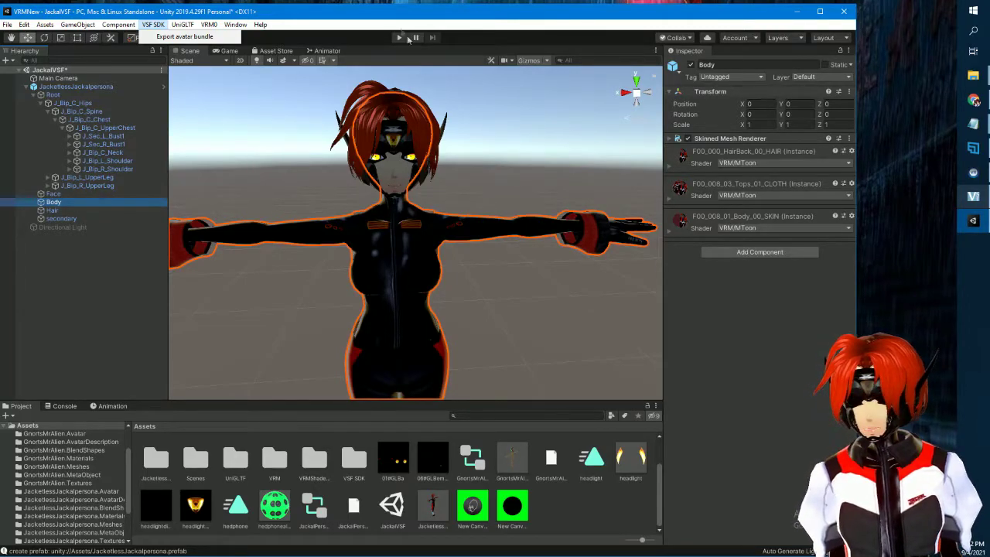
{"action": "left_click", "coordinate": [377, 12]}
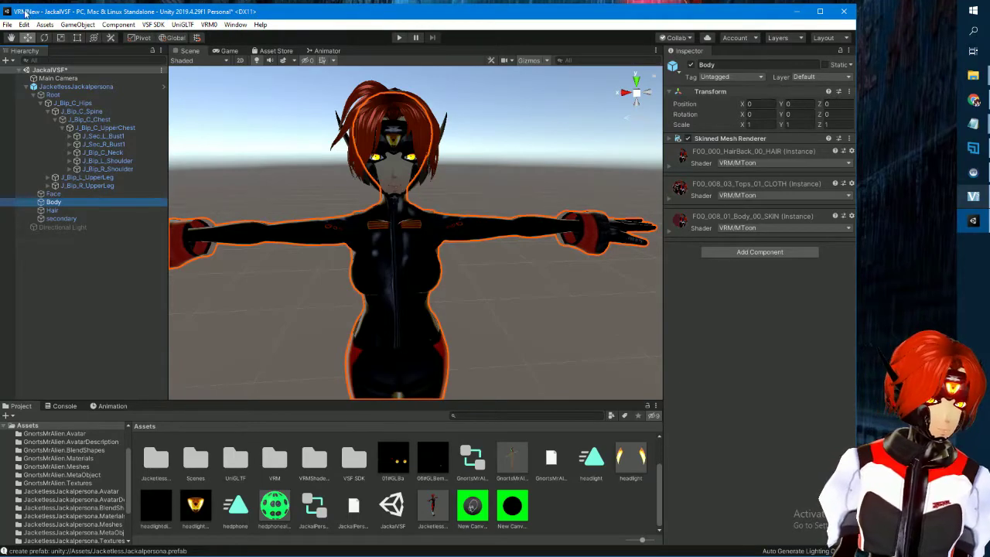
Unfold J_Bip_C_Neck and J_Bip_C_Head, then select the J_Bip_C_Head bone
{"action": "left_click", "coordinate": [70, 153]}
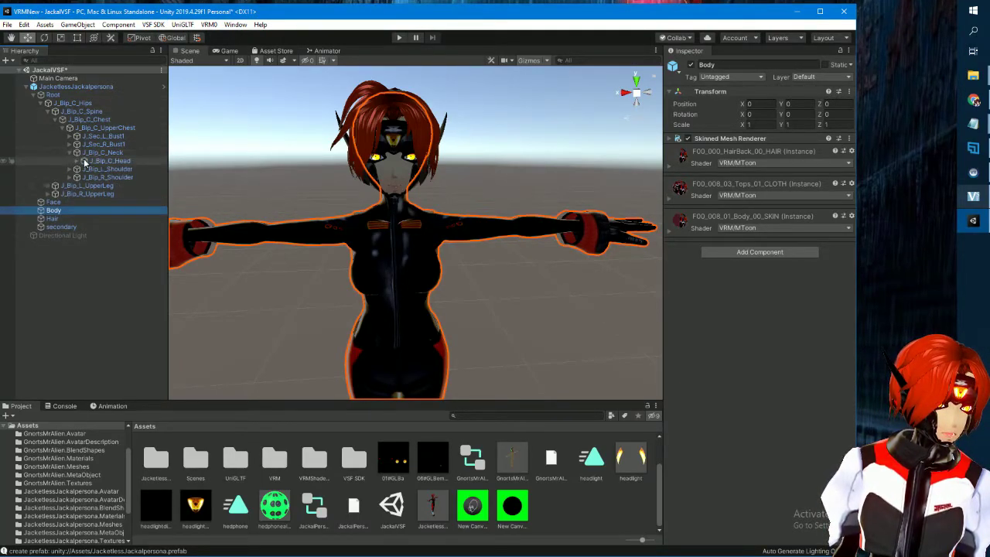
{"action": "left_click", "coordinate": [78, 161]}
{"action": "left_click", "coordinate": [101, 162]}
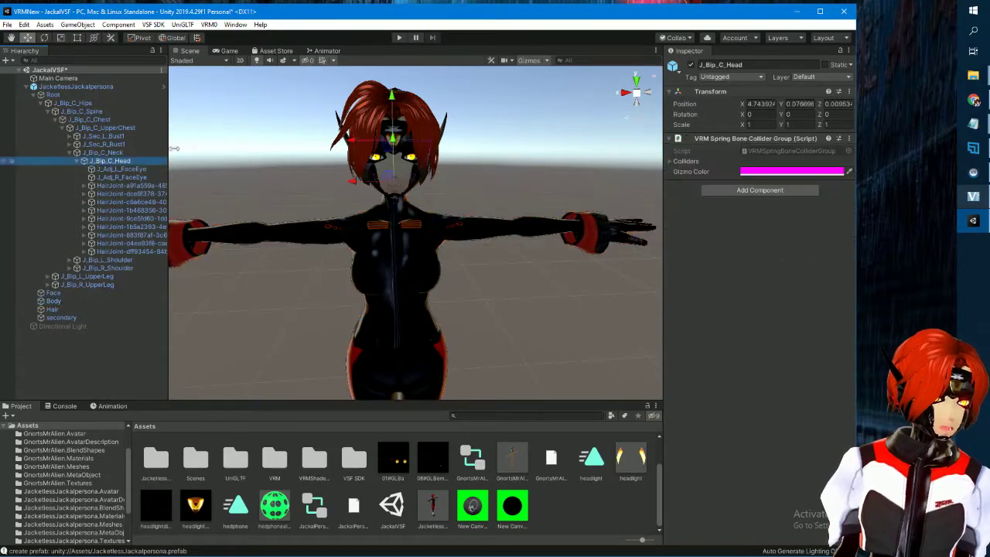
{"action": "left_click", "coordinate": [79, 24]}
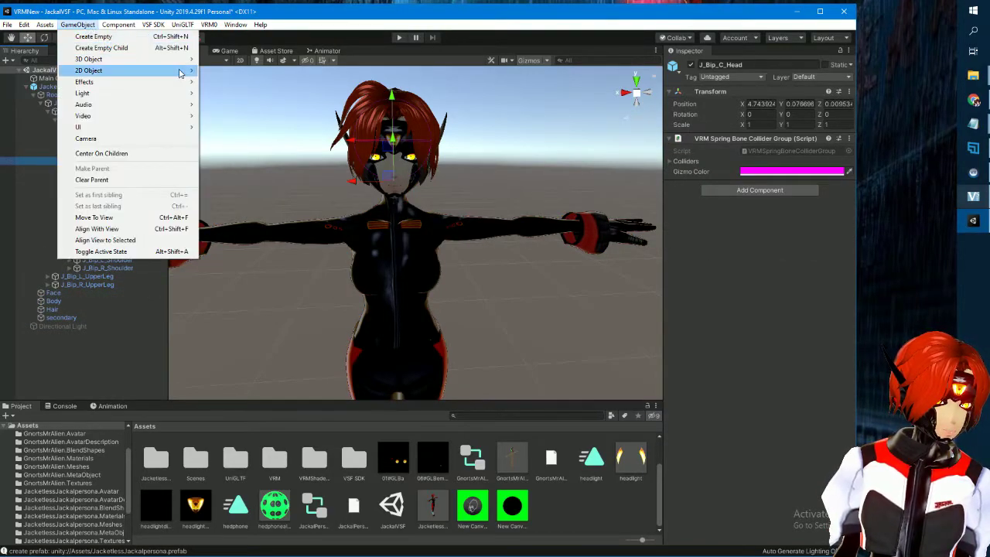
Create a Plane under the head bone and tilt it about 79° on X
{"action": "mouse_move", "coordinate": [170, 60]}
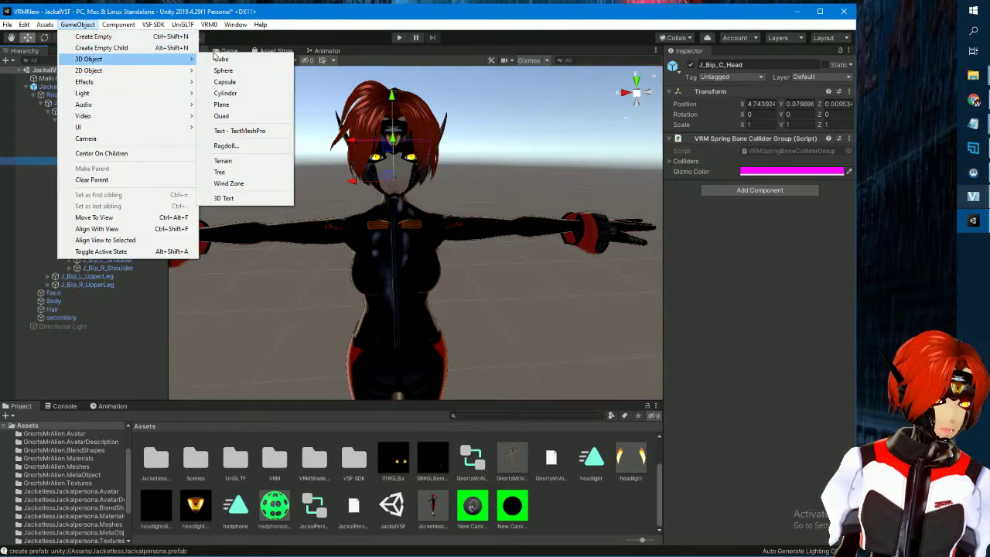
{"action": "left_click", "coordinate": [225, 108]}
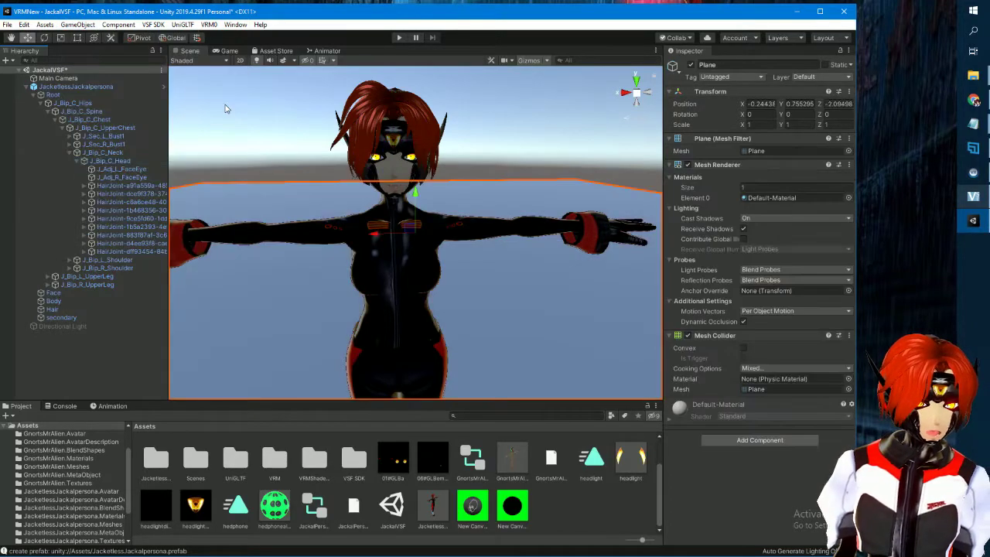
{"action": "left_click", "coordinate": [44, 37]}
{"action": "left_click_drag", "start_coordinate": [416, 237], "coordinate": [403, 334]}
{"action": "scroll", "coordinate": [395, 314], "scroll_direction": "down", "scroll_amount": 10}
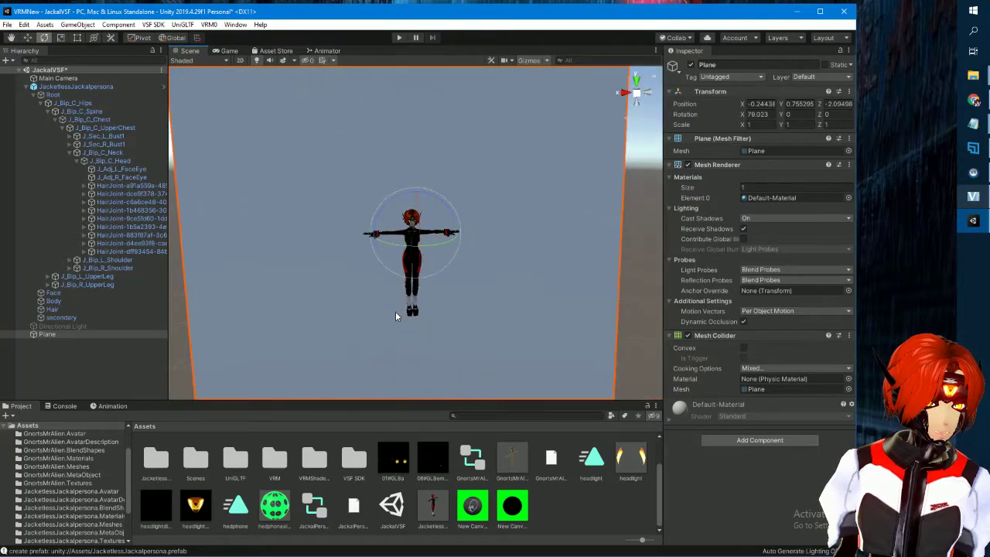
{"action": "scroll", "coordinate": [395, 315], "scroll_direction": "up", "scroll_amount": 1}
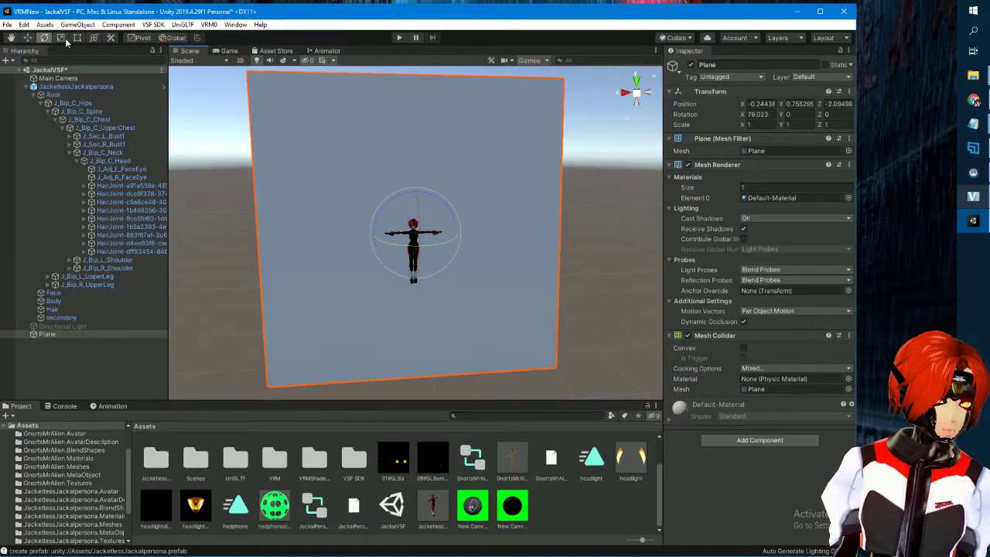
Shrink the plane to about a tenth its size and move it level with the avatar
{"action": "left_click", "coordinate": [61, 38]}
{"action": "left_click_drag", "start_coordinate": [419, 240], "coordinate": [412, 288]}
{"action": "scroll", "coordinate": [412, 288], "scroll_direction": "up", "scroll_amount": 10}
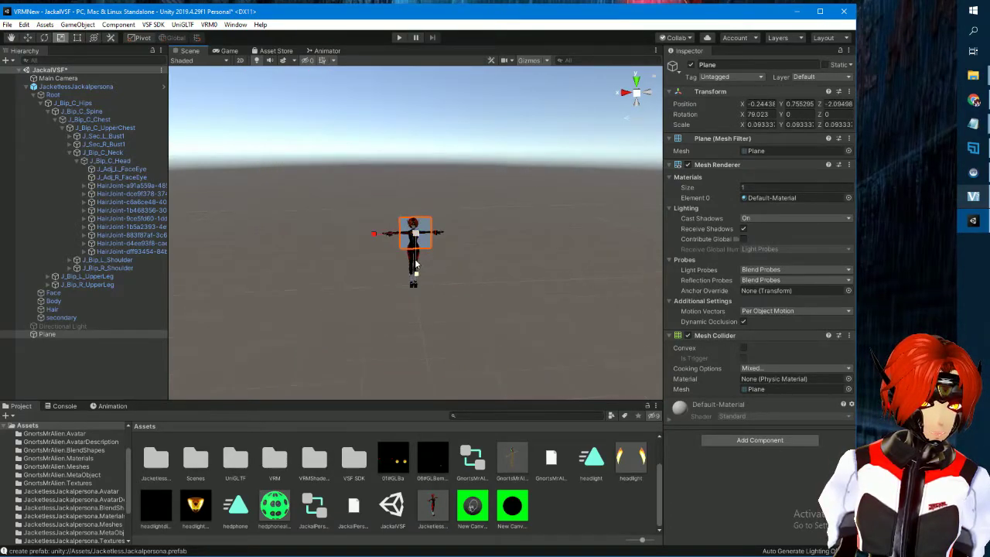
{"action": "left_click", "coordinate": [28, 39]}
{"action": "right_click_drag", "start_coordinate": [485, 307], "coordinate": [521, 307]}
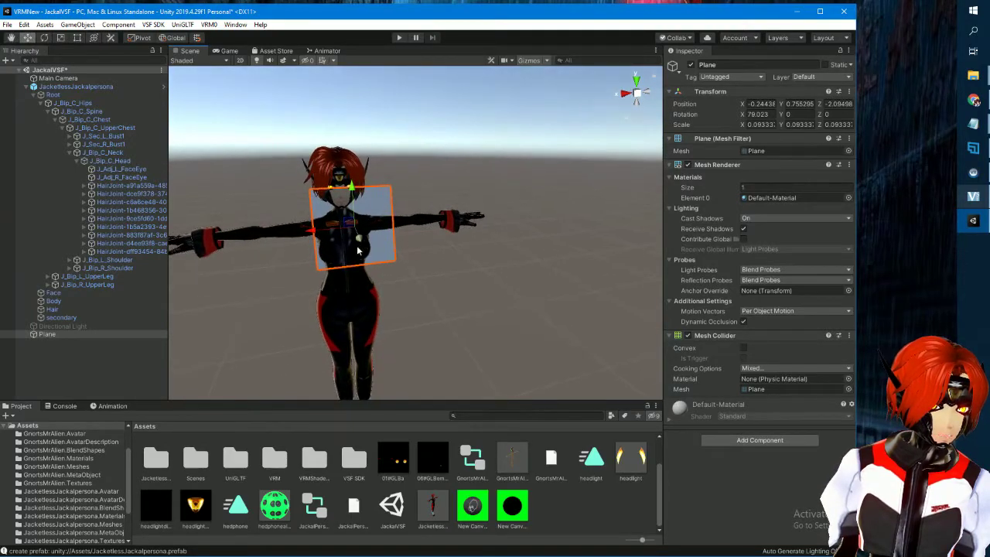
{"action": "left_click_drag", "start_coordinate": [358, 250], "coordinate": [372, 285]}
{"action": "right_click_drag", "start_coordinate": [498, 266], "coordinate": [449, 264]}
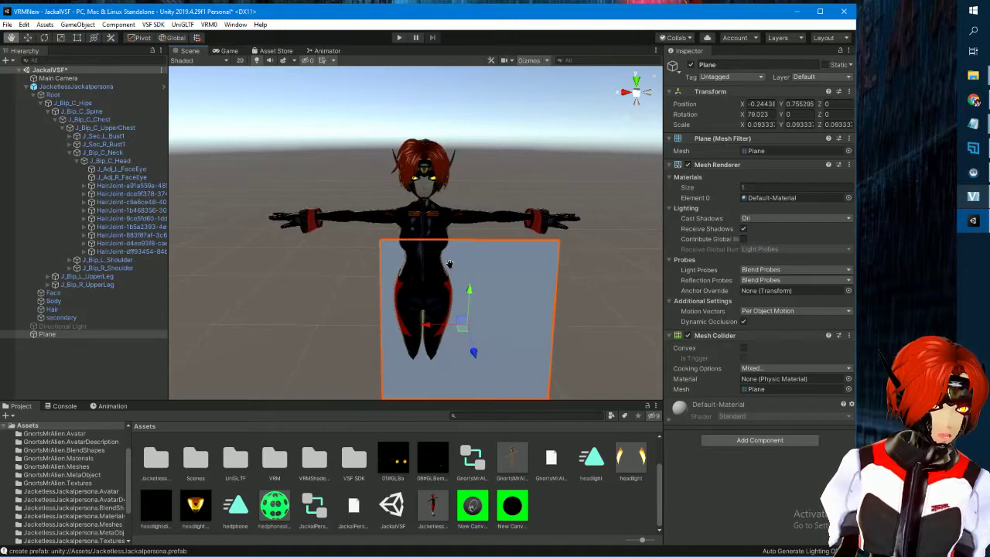
{"action": "middle_click_drag", "start_coordinate": [450, 264], "coordinate": [455, 249]}
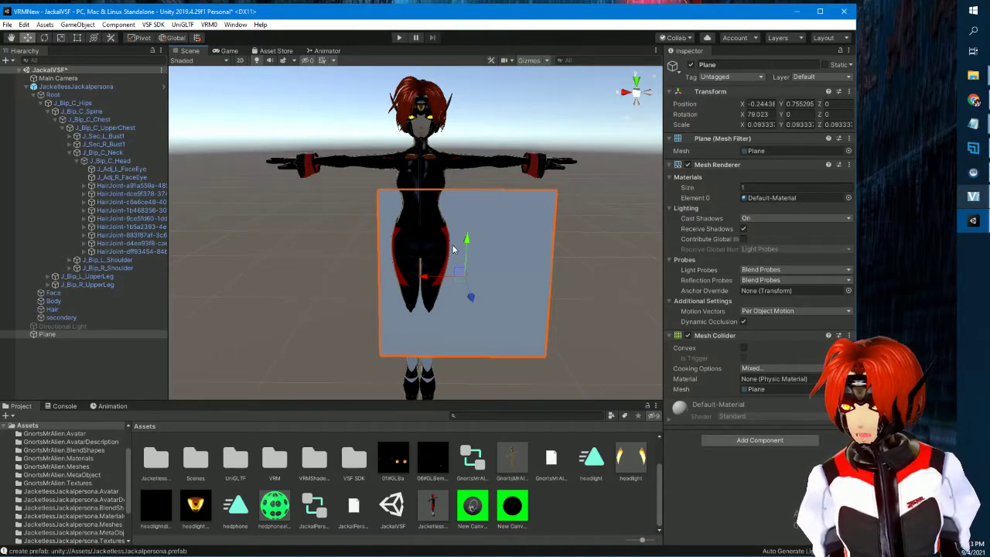
Shrink the plane to about 0.013 and raise it in front of the face, near Y 1.512
{"action": "left_click", "coordinate": [62, 37]}
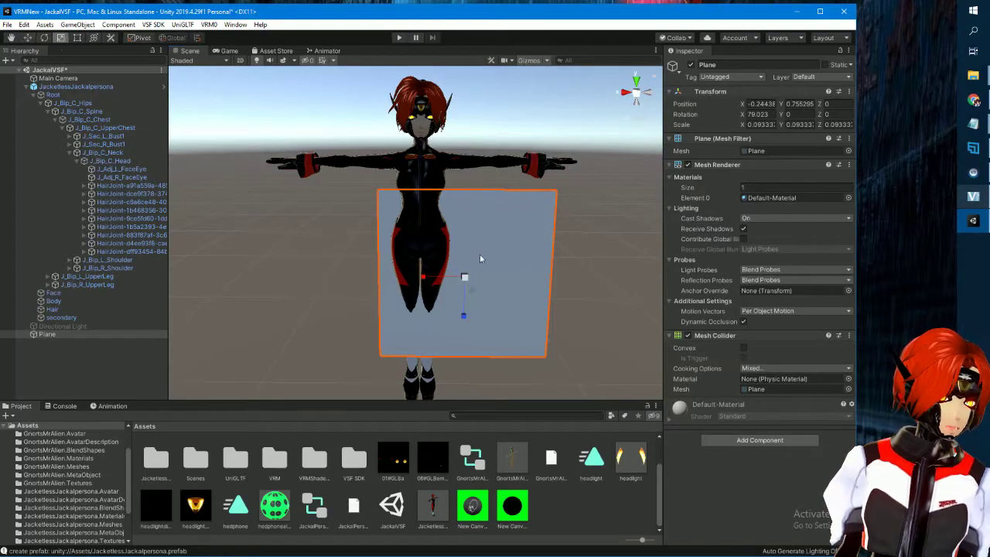
{"action": "left_click_drag", "start_coordinate": [467, 280], "coordinate": [295, 230]}
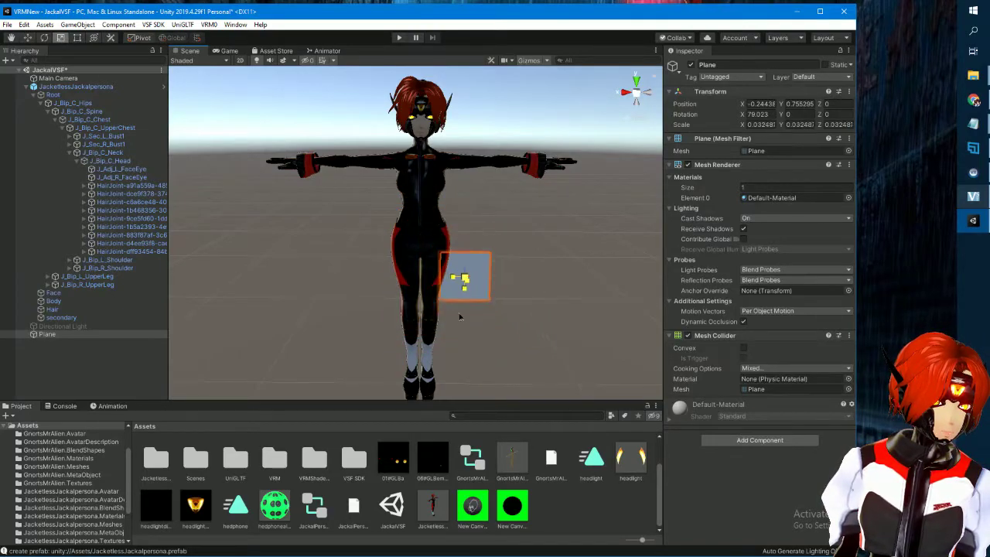
{"action": "left_click", "coordinate": [27, 38]}
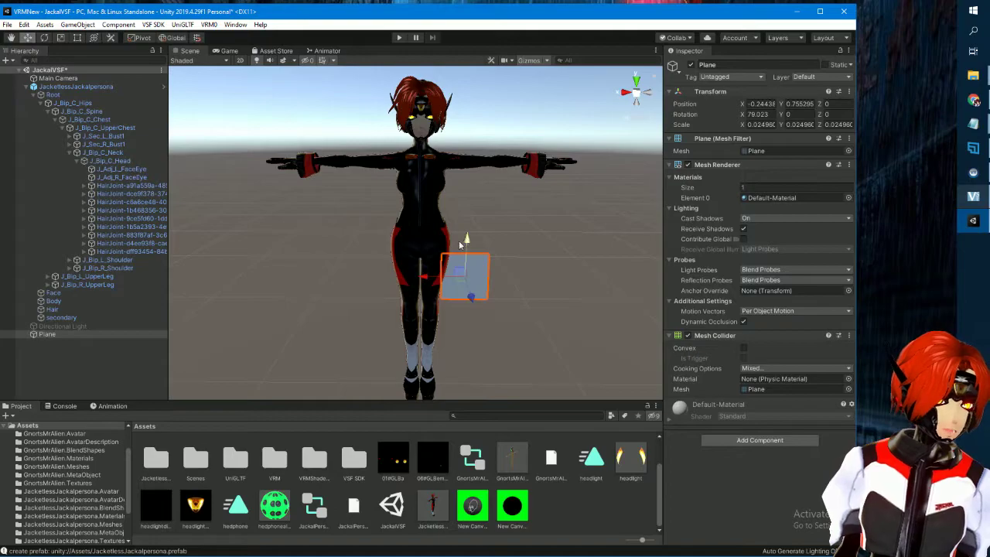
{"action": "left_click_drag", "start_coordinate": [459, 240], "coordinate": [467, 136]}
{"action": "left_click_drag", "start_coordinate": [455, 264], "coordinate": [555, 206], "text": "alt"}
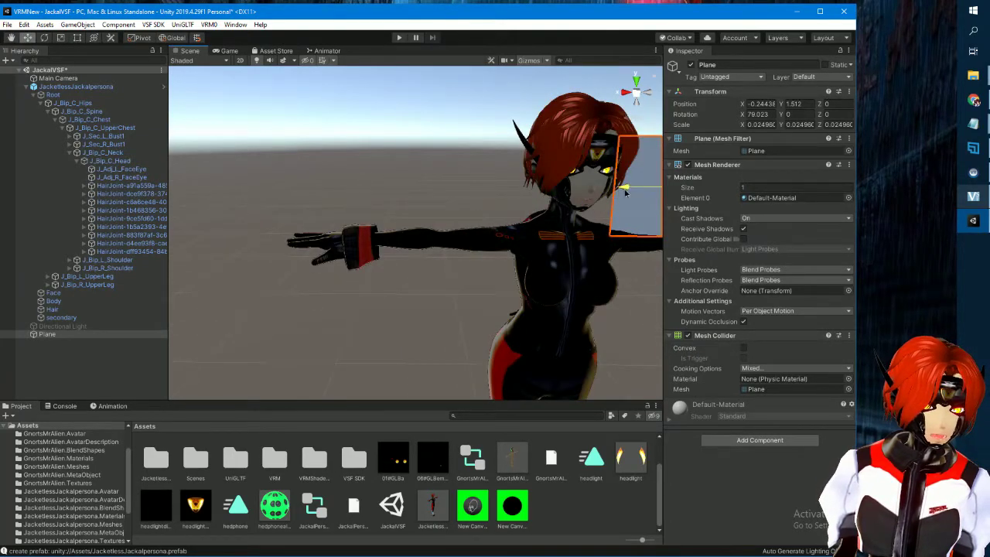
{"action": "left_click_drag", "start_coordinate": [626, 193], "coordinate": [551, 267]}
{"action": "left_click", "coordinate": [61, 37]}
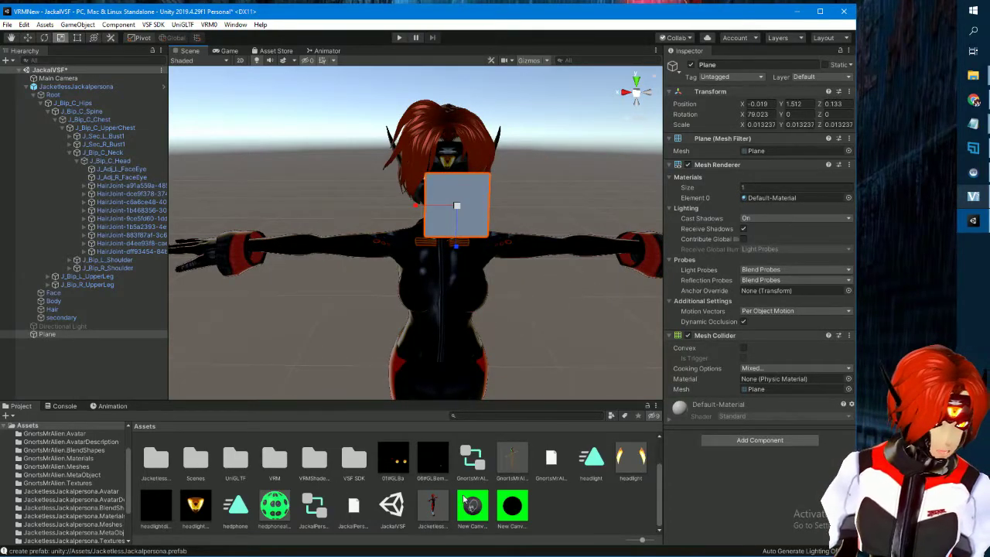
{"action": "left_click", "coordinate": [631, 460]}
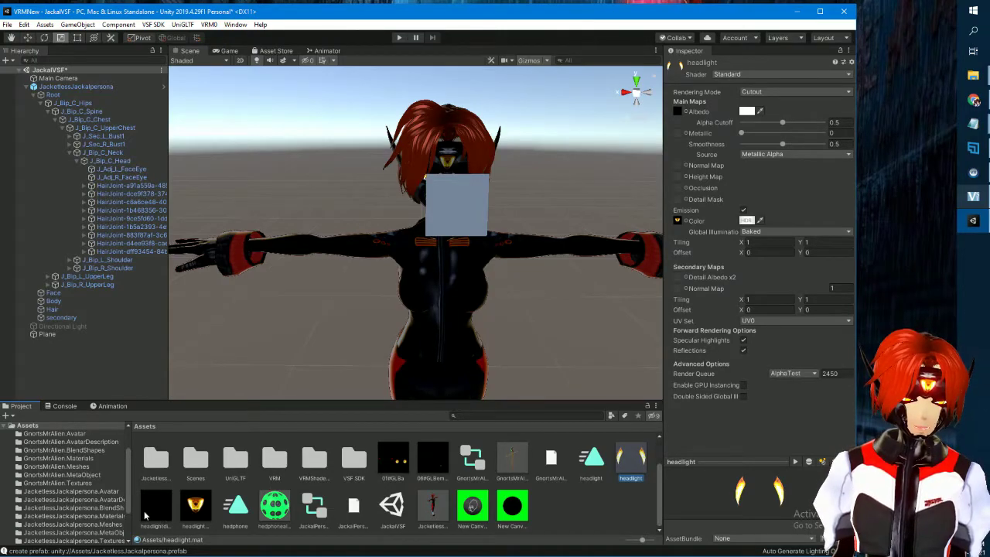
Inspect the headlightemissive and headlightdiffuse textures, then return to the headlight material
{"action": "left_click", "coordinate": [203, 508]}
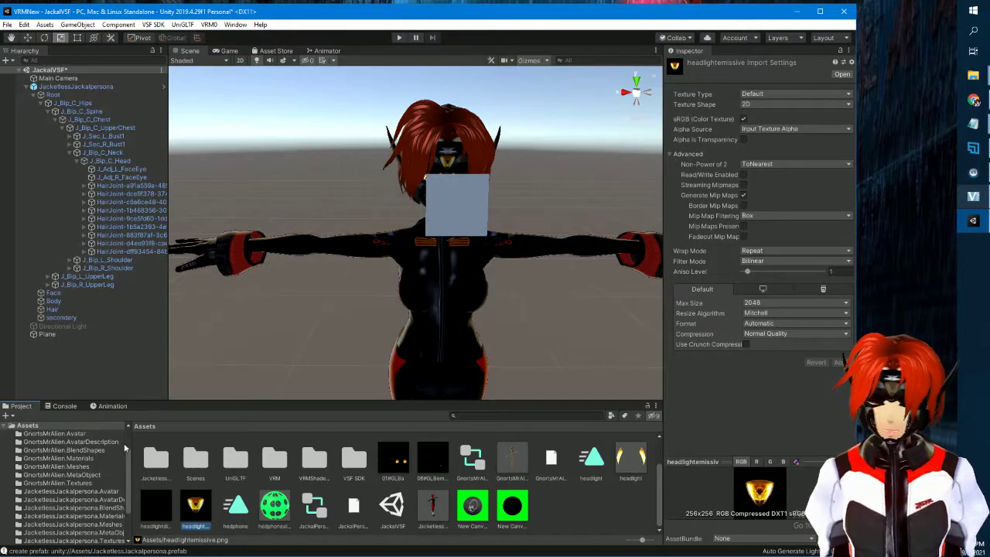
{"action": "left_click", "coordinate": [152, 504]}
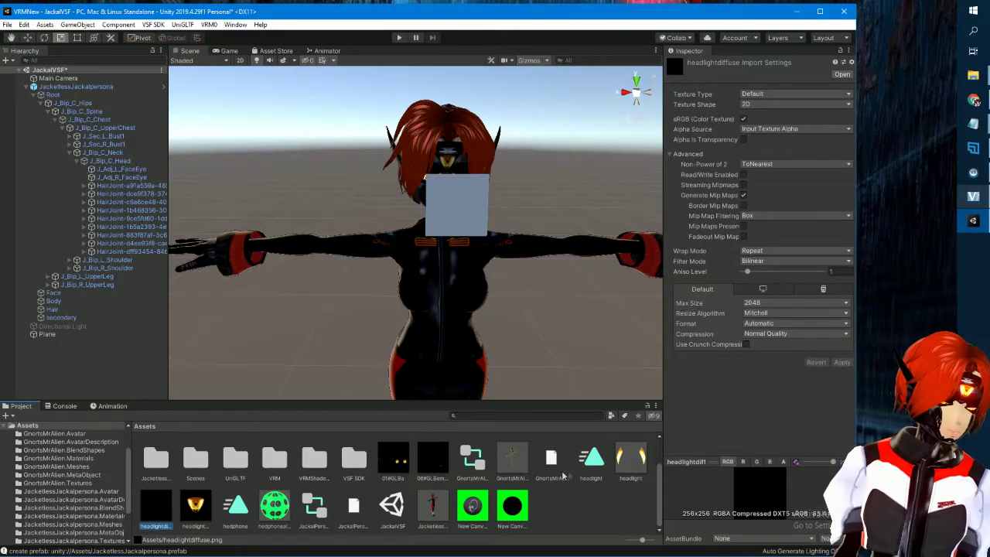
{"action": "left_click", "coordinate": [619, 481]}
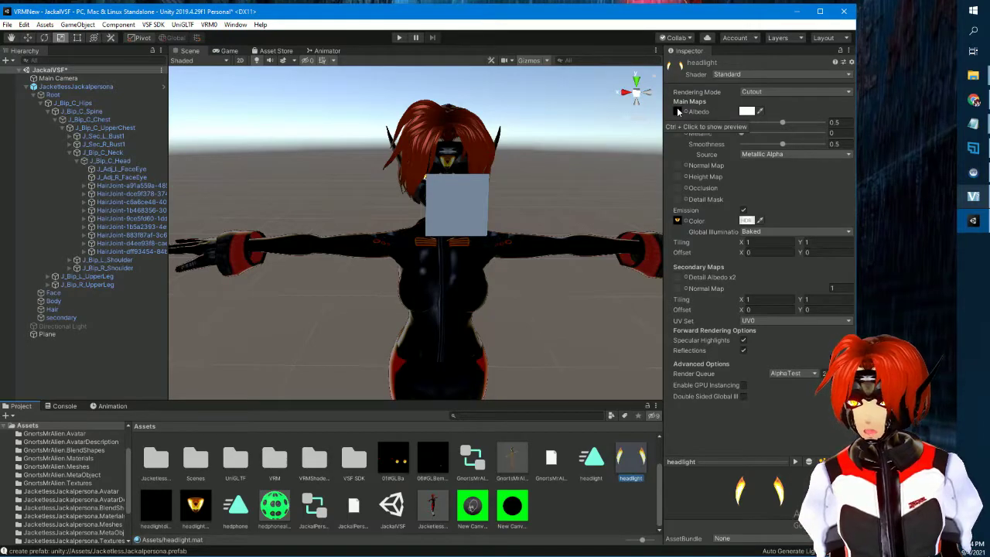
Apply the headlight material to the Plane and set its Rendering Mode to Cutout
{"action": "left_click", "coordinate": [751, 92]}
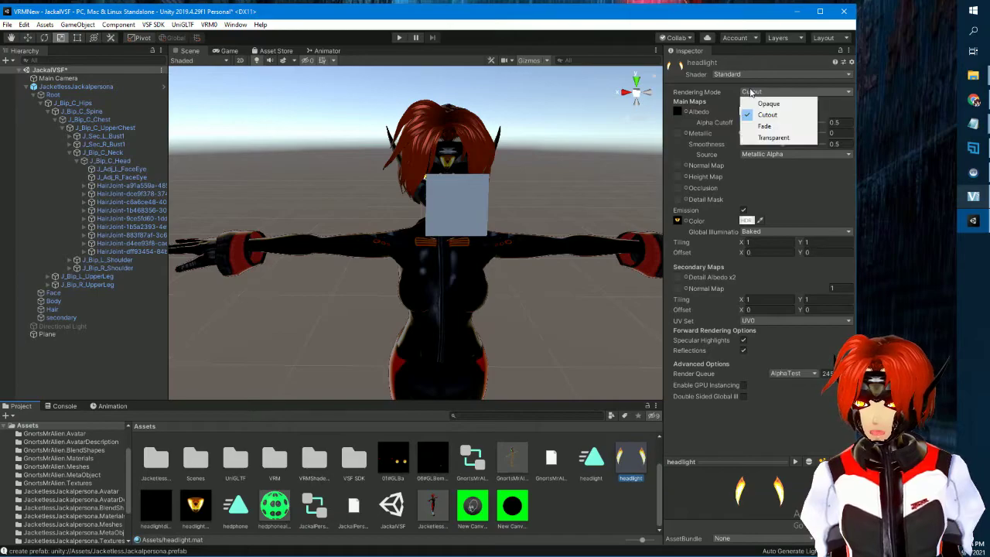
{"action": "left_click", "coordinate": [760, 105]}
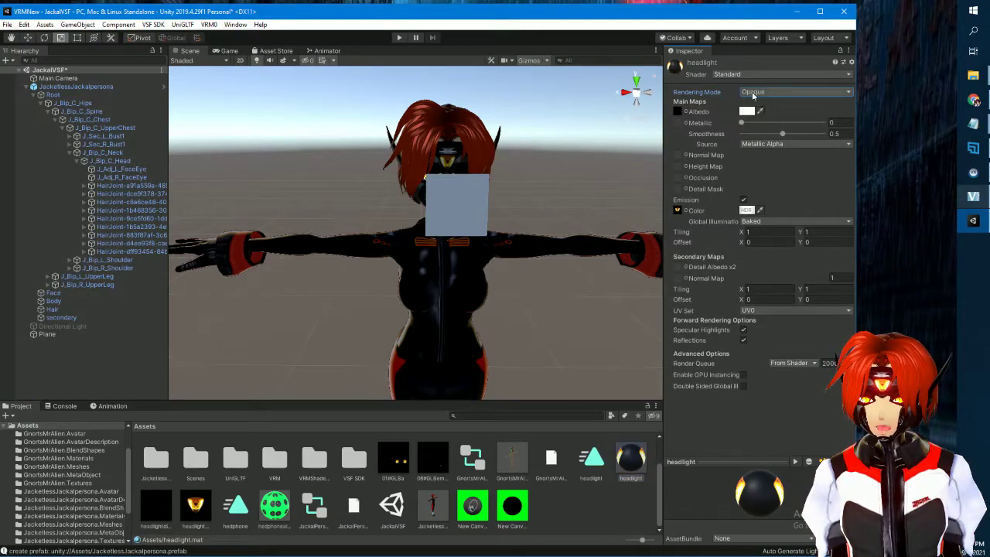
{"action": "left_click_drag", "start_coordinate": [631, 458], "coordinate": [471, 220]}
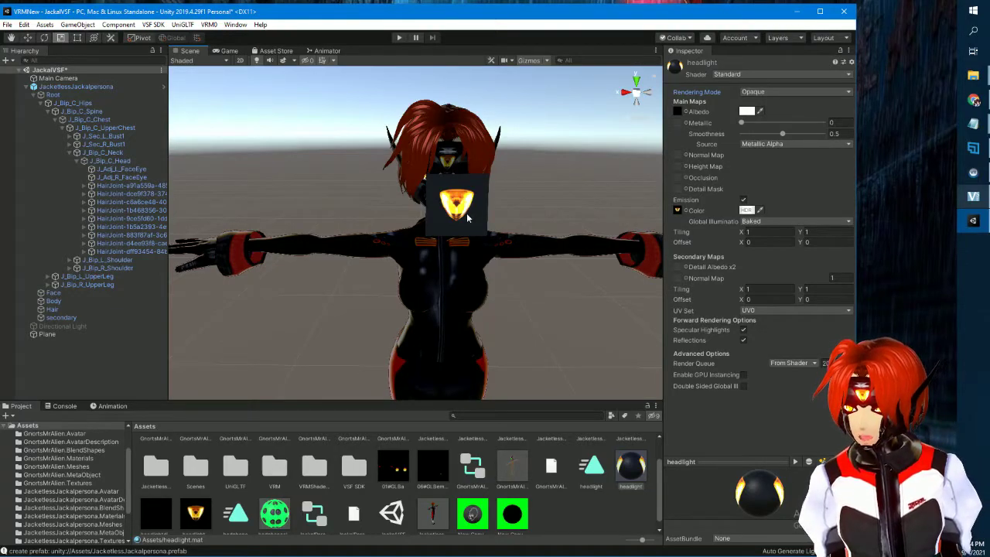
{"action": "left_click", "coordinate": [753, 93]}
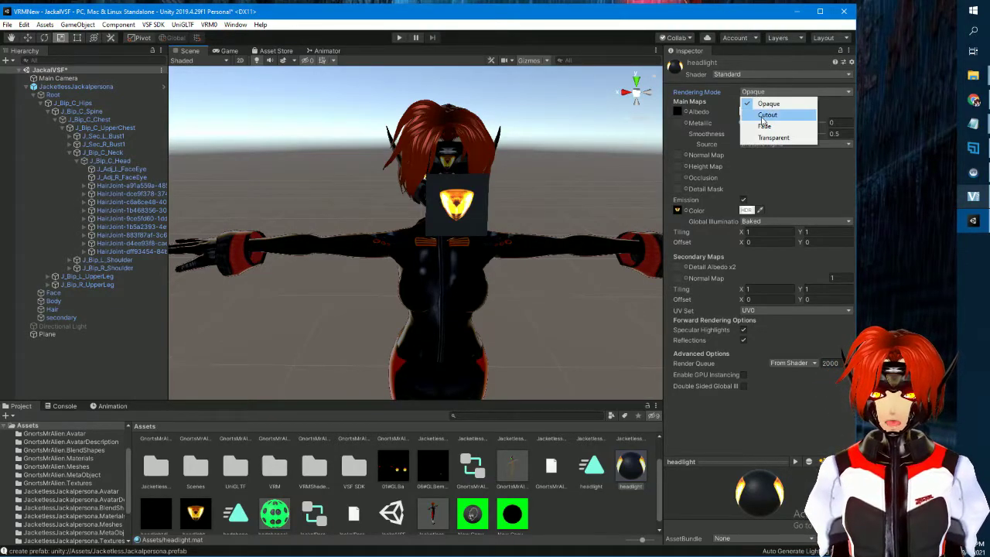
{"action": "left_click", "coordinate": [763, 116]}
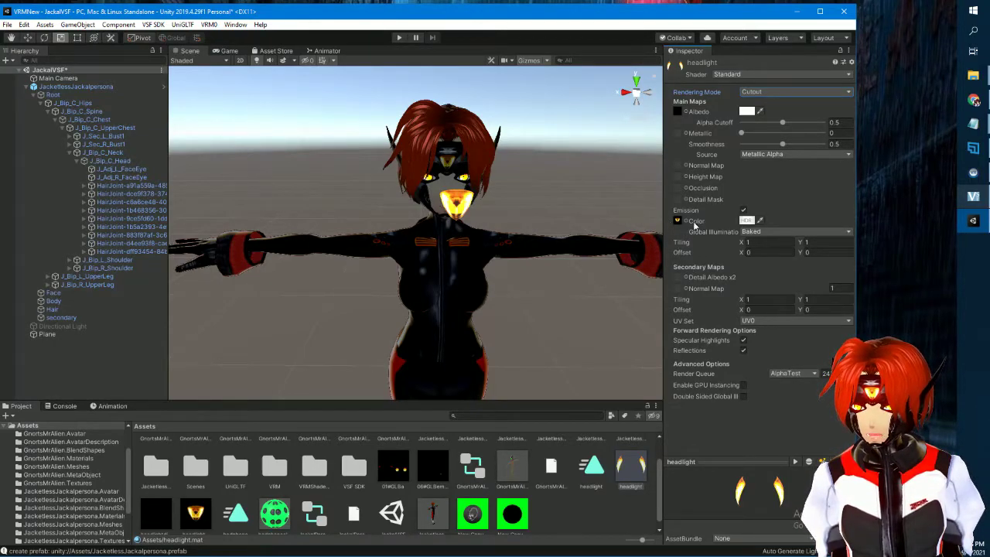
Move the headlight plane closer to the face and up onto the forehead
{"action": "left_click", "coordinate": [451, 204]}
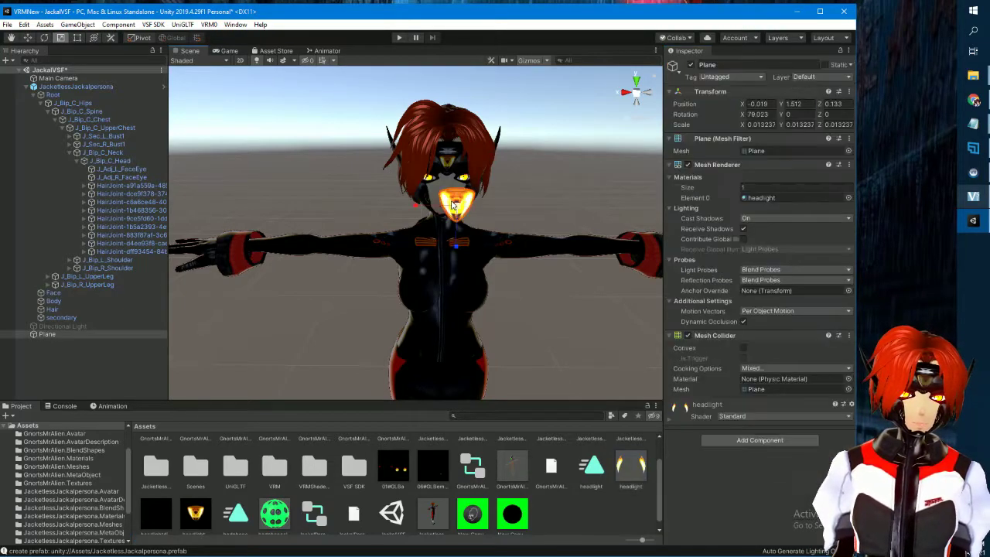
{"action": "left_click", "coordinate": [27, 37]}
{"action": "left_click_drag", "start_coordinate": [424, 306], "coordinate": [455, 308], "text": "alt"}
{"action": "left_click_drag", "start_coordinate": [608, 240], "coordinate": [602, 229]}
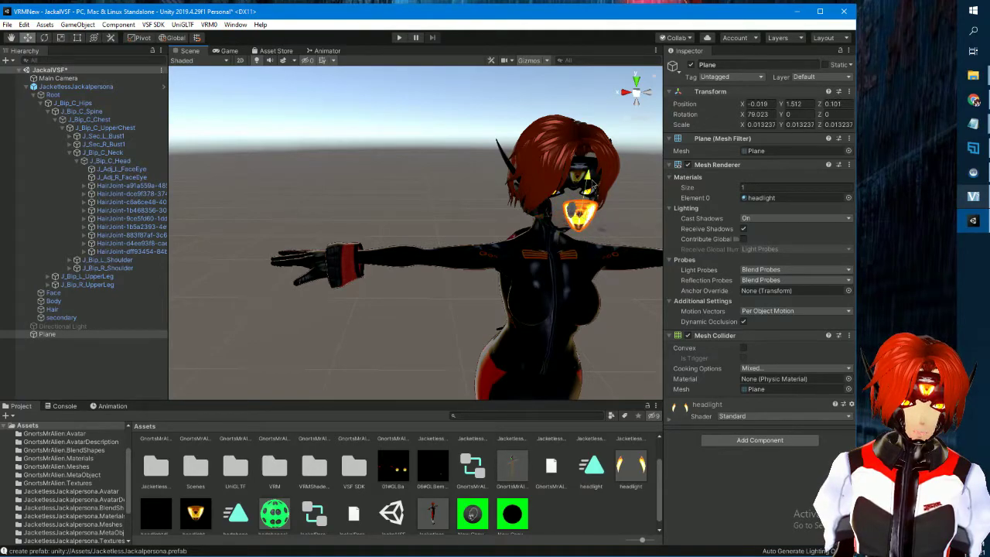
{"action": "left_click_drag", "start_coordinate": [593, 186], "coordinate": [595, 159]}
{"action": "left_click_drag", "start_coordinate": [609, 231], "coordinate": [487, 283], "text": "alt"}
{"action": "scroll", "coordinate": [465, 232], "scroll_direction": "down", "scroll_amount": 5}
{"action": "scroll", "coordinate": [356, 201], "scroll_direction": "down", "scroll_amount": 2}
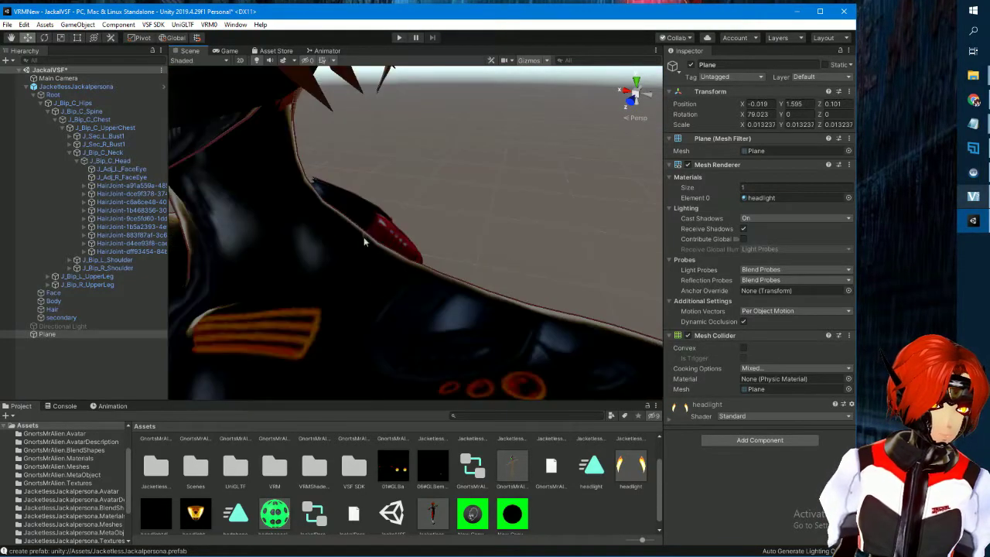
{"action": "middle_click_drag", "start_coordinate": [380, 283], "coordinate": [469, 236]}
{"action": "key", "text": "f"}
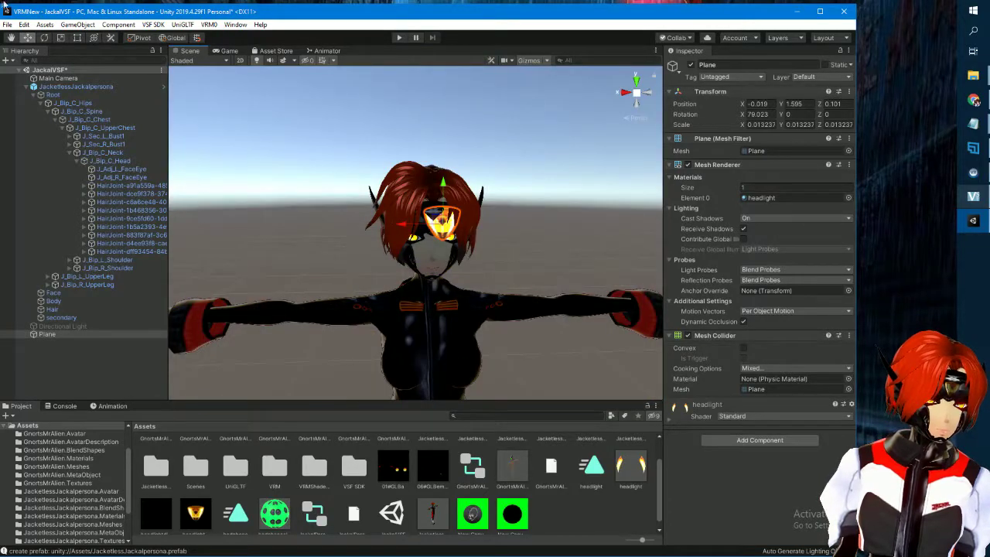
Shrink the headlight, centre it horizontally on the forehead, and retype its depth position as 01
{"action": "left_click", "coordinate": [61, 37]}
{"action": "left_click_drag", "start_coordinate": [441, 224], "coordinate": [446, 249]}
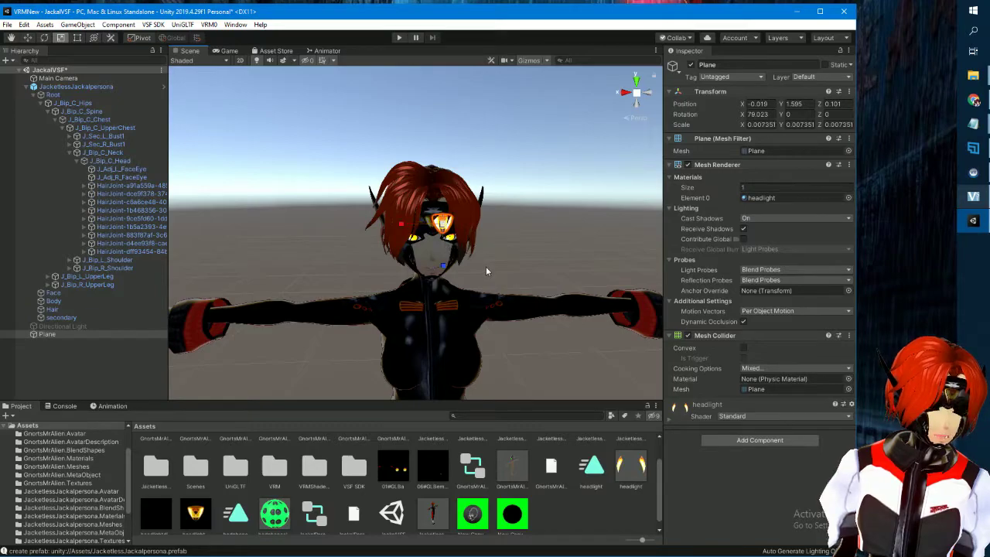
{"action": "scroll", "coordinate": [496, 275], "scroll_direction": "up", "scroll_amount": 6}
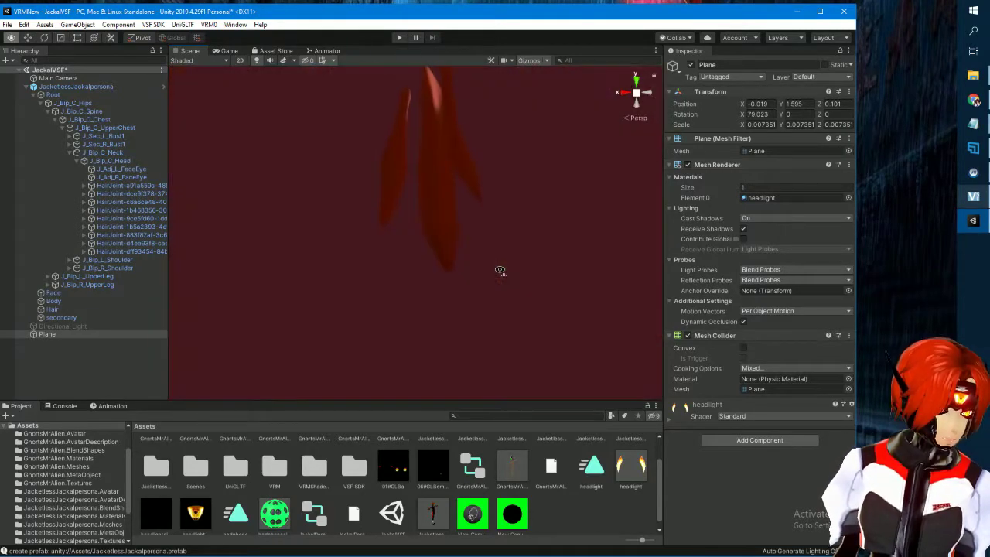
{"action": "scroll", "coordinate": [499, 271], "scroll_direction": "down", "scroll_amount": 3}
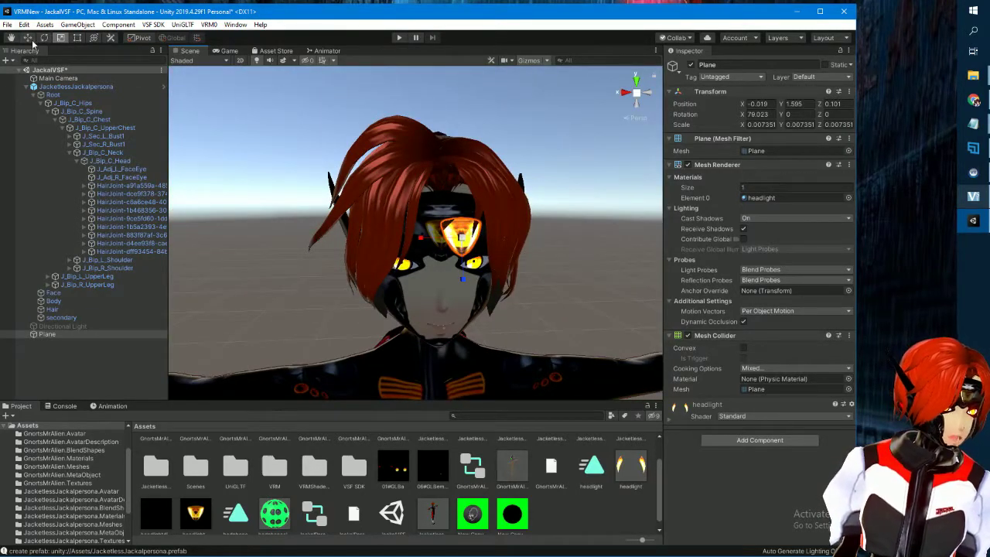
{"action": "left_click", "coordinate": [27, 38]}
{"action": "left_click_drag", "start_coordinate": [418, 242], "coordinate": [405, 242]}
{"action": "left_click_drag", "start_coordinate": [453, 204], "coordinate": [453, 201]}
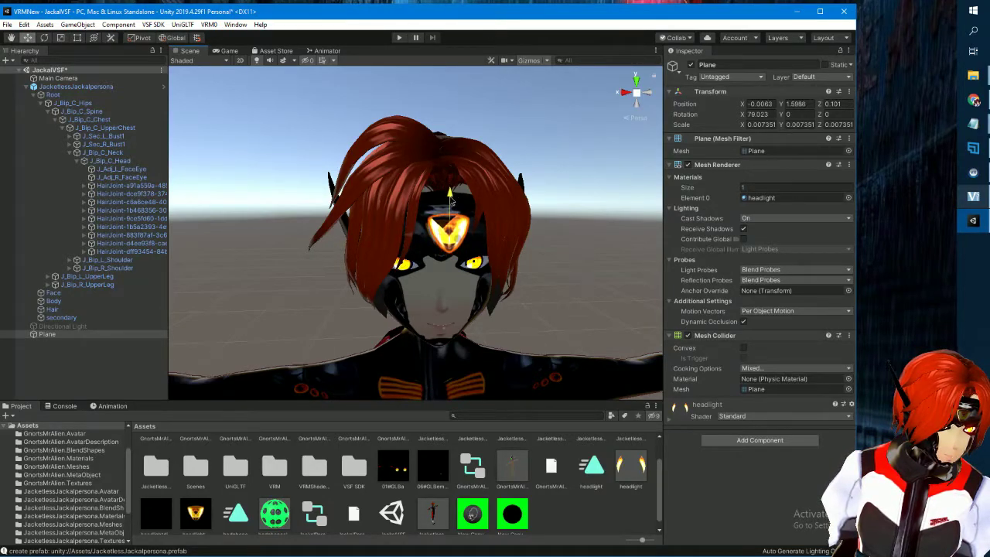
{"action": "left_click", "coordinate": [61, 38]}
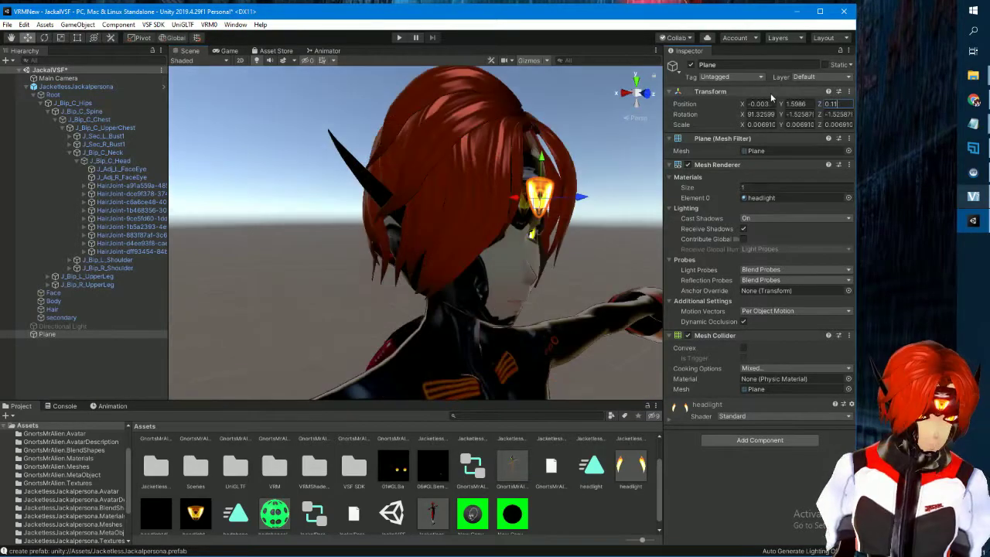
{"action": "key", "text": "BackSpace"}
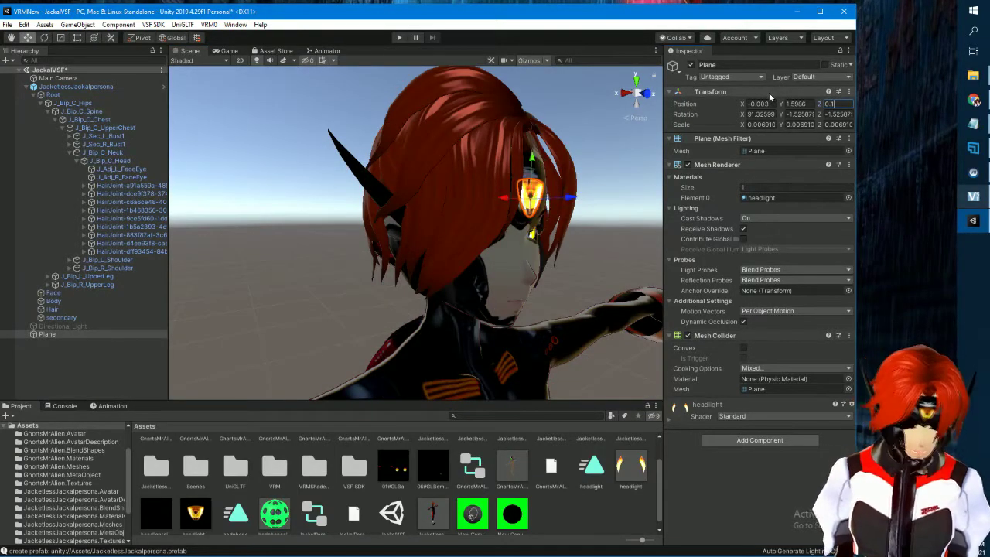
{"action": "type", "text": "01"}
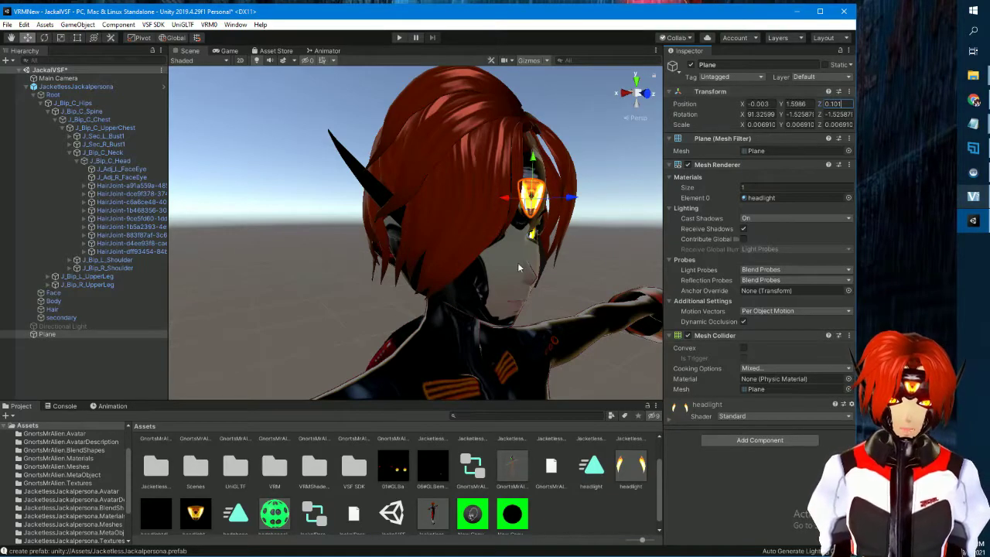
Fine-tune the headlight's size to about 0.0064, centre it sideways, then select J_Bip_C_Head
{"action": "left_click_drag", "start_coordinate": [525, 253], "coordinate": [502, 242], "text": "alt"}
{"action": "scroll", "coordinate": [472, 257], "scroll_direction": "up", "scroll_amount": 10}
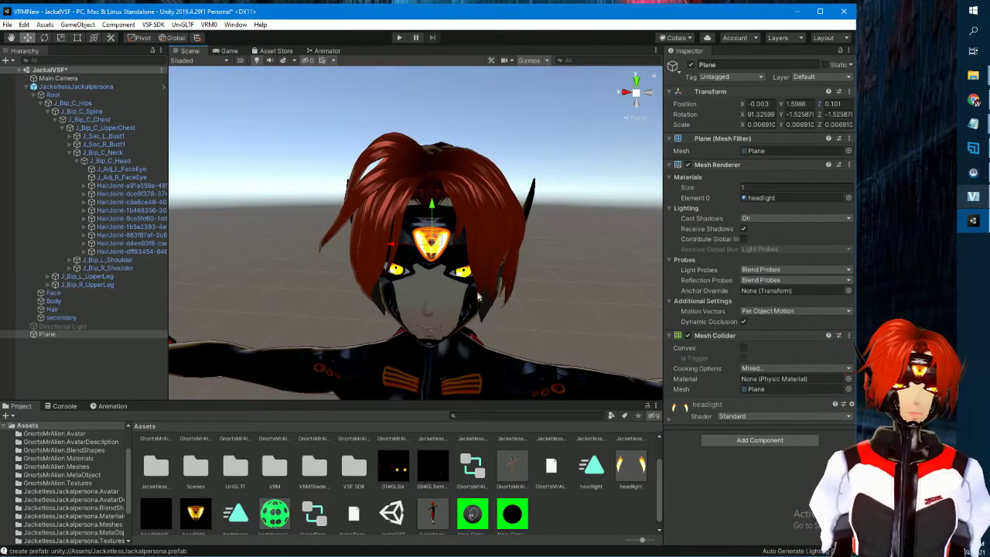
{"action": "mouse_move", "coordinate": [472, 316]}
{"action": "left_mouse_down", "text": "alt"}
{"action": "mouse_move", "coordinate": [469, 331]}
{"action": "mouse_move", "coordinate": [489, 313]}
{"action": "mouse_move", "coordinate": [475, 324]}
{"action": "left_mouse_up", "text": "alt"}
{"action": "scroll", "coordinate": [489, 312], "scroll_direction": "up", "scroll_amount": 5}
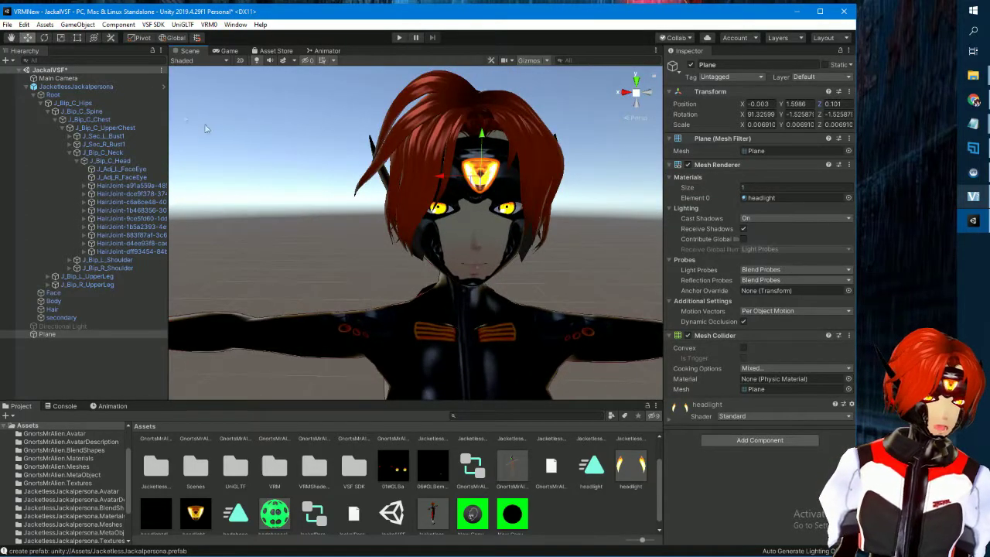
{"action": "left_click", "coordinate": [60, 37]}
{"action": "left_click_drag", "start_coordinate": [479, 178], "coordinate": [486, 189]}
{"action": "left_click_drag", "start_coordinate": [558, 265], "coordinate": [534, 268], "text": "alt"}
{"action": "left_click_drag", "start_coordinate": [519, 304], "coordinate": [510, 300], "text": "alt"}
{"action": "left_click", "coordinate": [558, 255]}
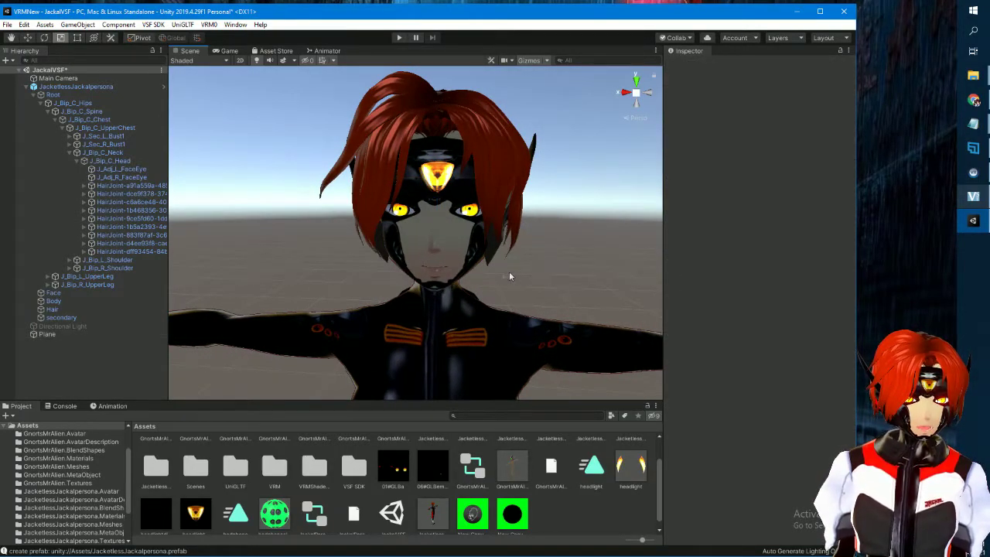
{"action": "left_click", "coordinate": [429, 178]}
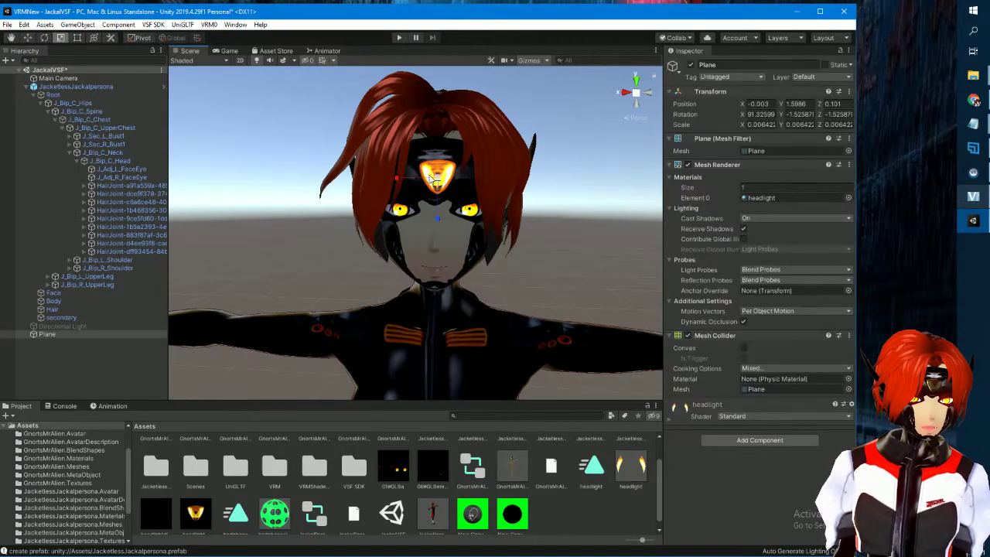
{"action": "left_click", "coordinate": [33, 37]}
{"action": "left_click_drag", "start_coordinate": [396, 179], "coordinate": [394, 179]}
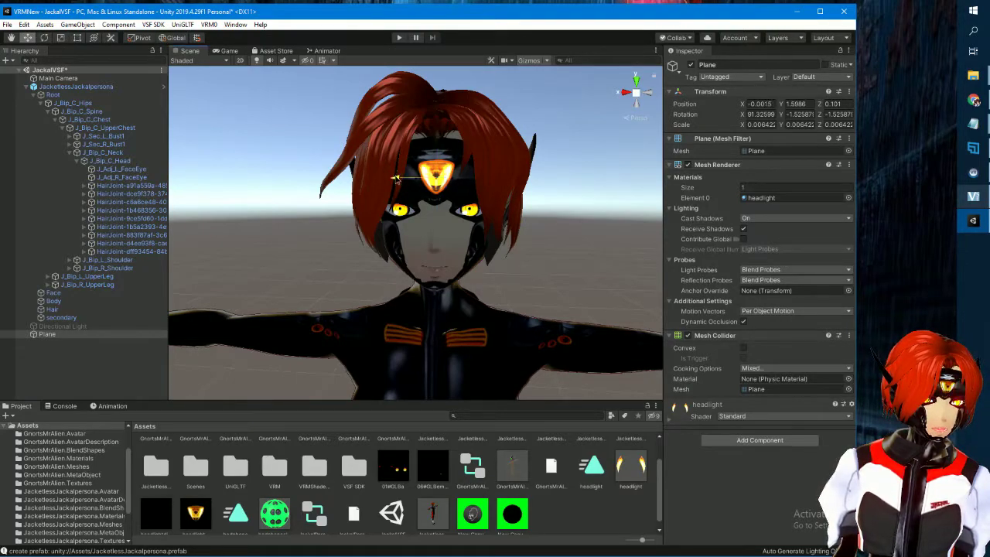
{"action": "left_click", "coordinate": [575, 277]}
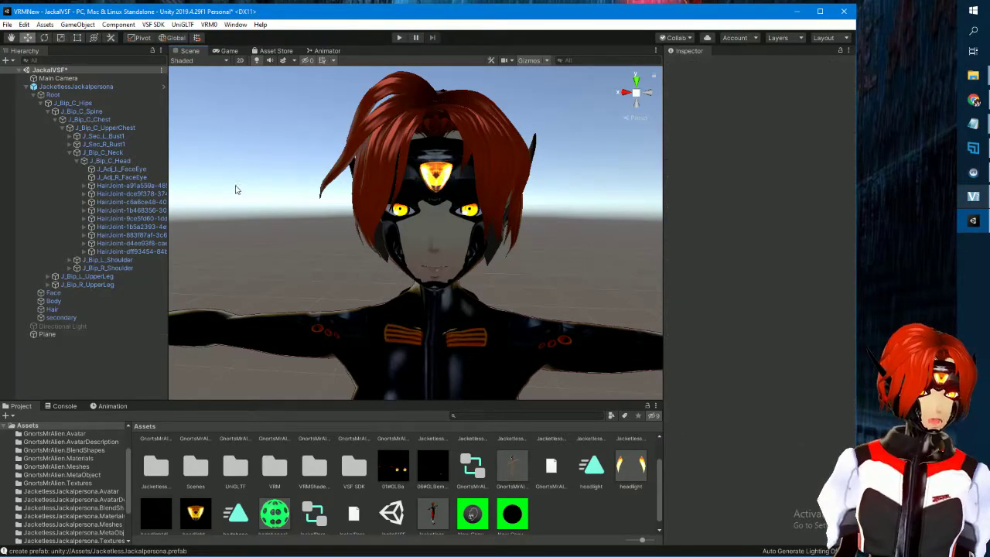
{"action": "left_click", "coordinate": [112, 161]}
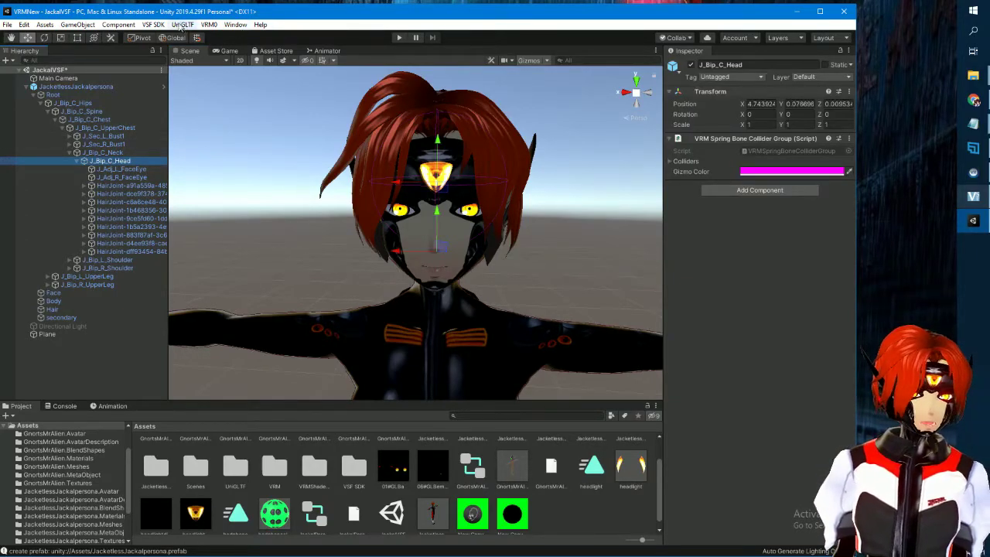
Open the Animation window from Window > Animation > Animation
{"action": "left_click", "coordinate": [236, 25]}
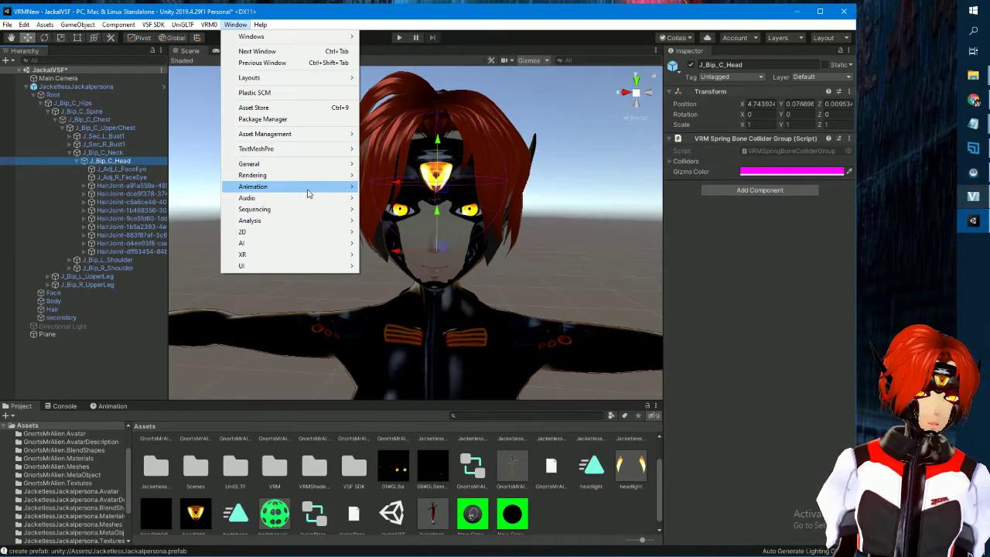
{"action": "mouse_move", "coordinate": [309, 188]}
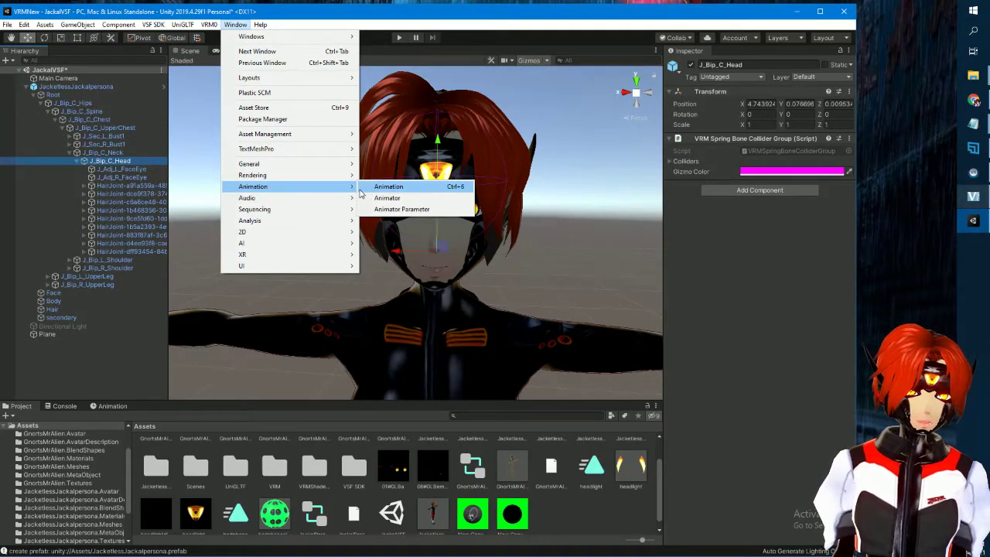
{"action": "left_click", "coordinate": [371, 188]}
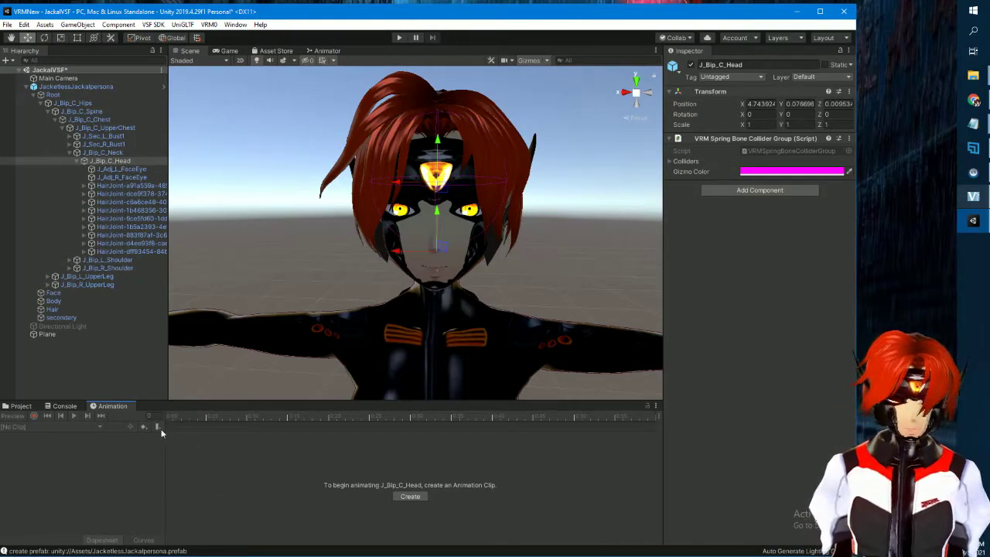
Create a new animation clip and save it as headlight2.anim in Assets
{"action": "left_click", "coordinate": [410, 496]}
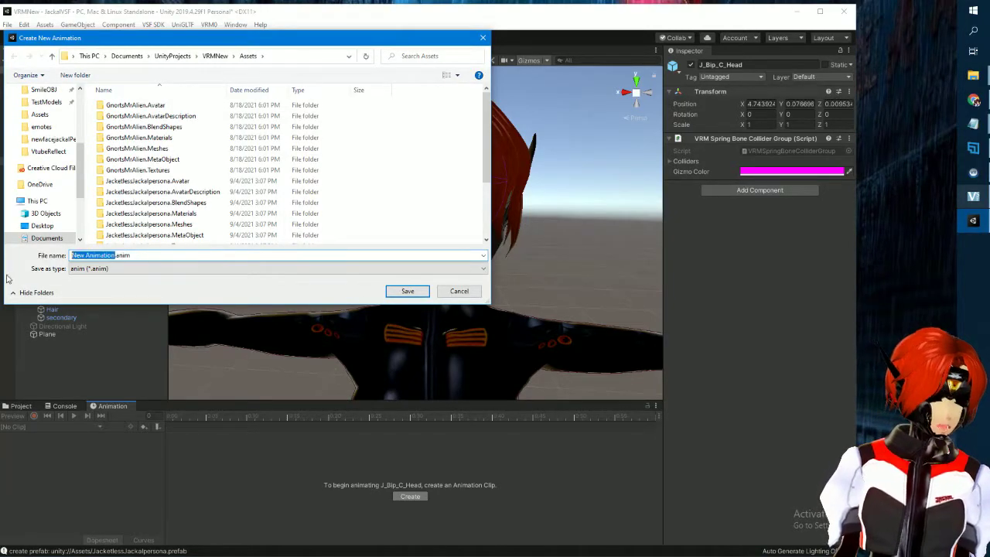
{"action": "type", "text": "h"}
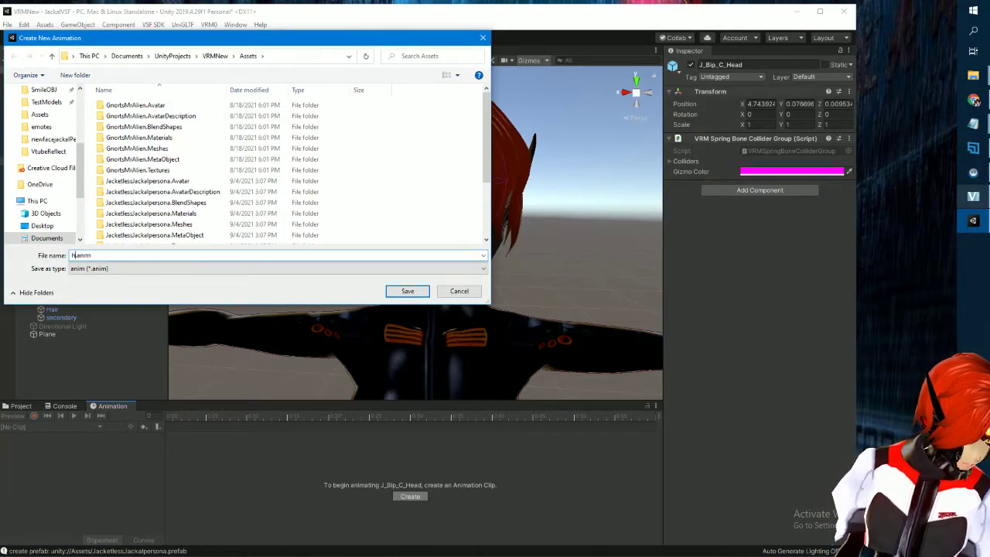
{"action": "type", "text": "eadlight"}
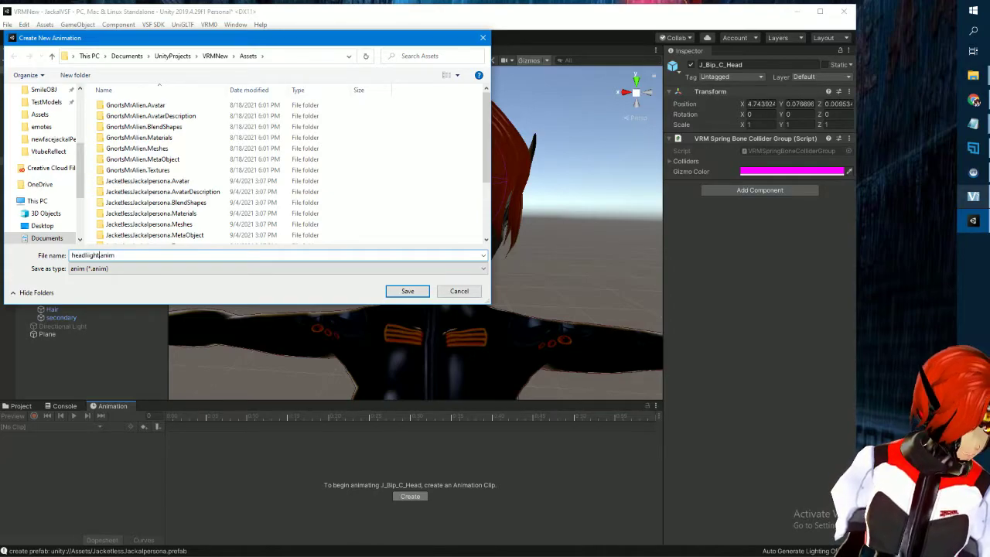
{"action": "type", "text": "2"}
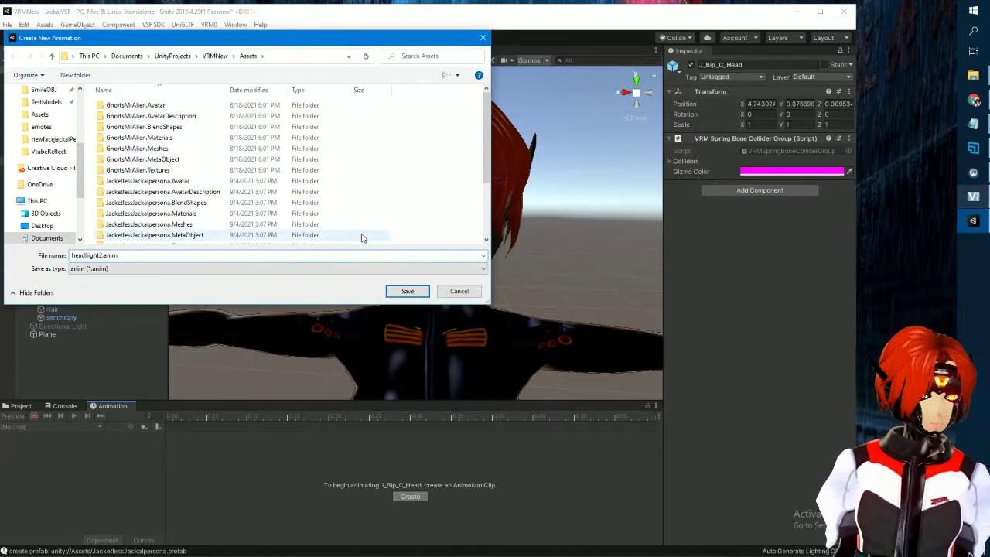
{"action": "left_click", "coordinate": [408, 291]}
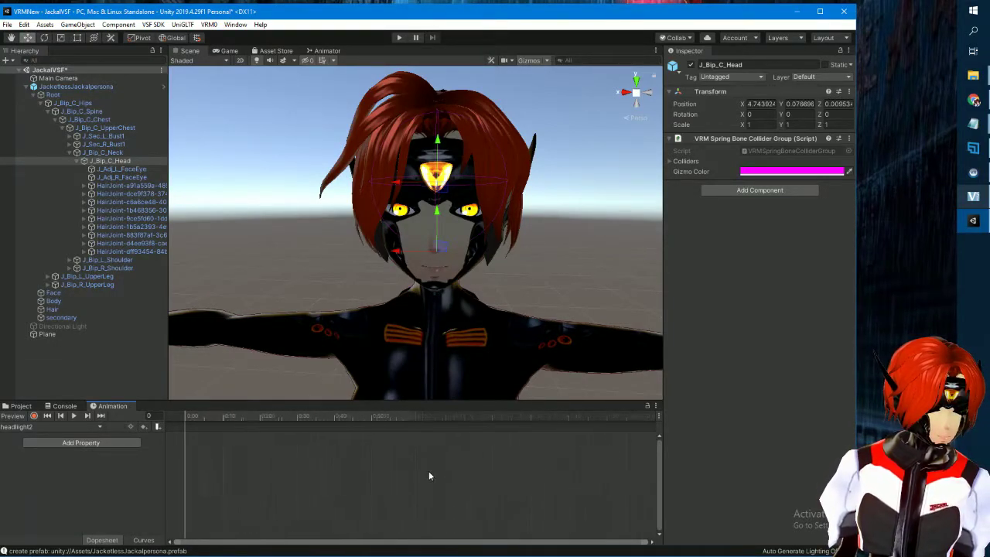
Set the playhead to frame 120, deselect J_Bip_C_Head, show Project assets, and frame the whole avatar
{"action": "left_click", "coordinate": [569, 417]}
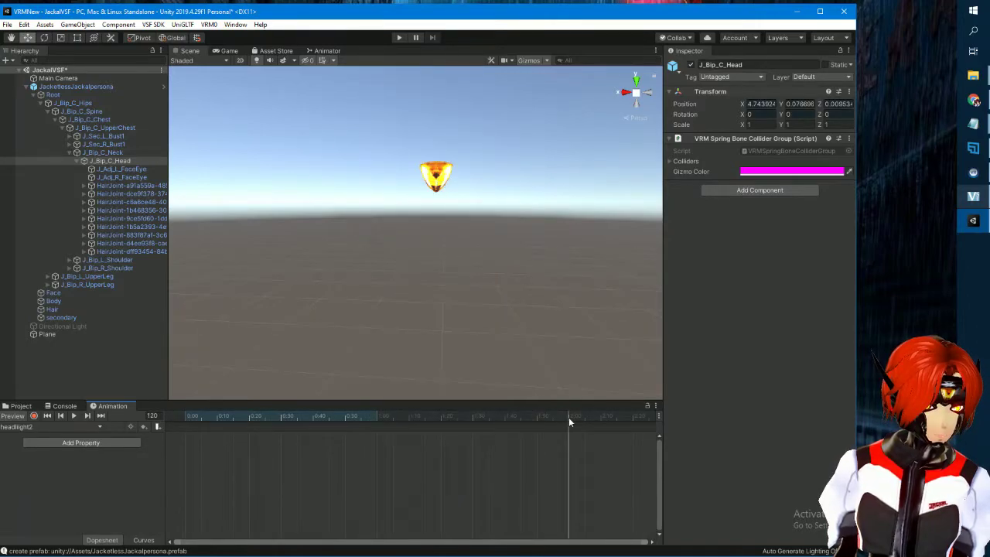
{"action": "scroll", "coordinate": [487, 341], "scroll_direction": "down", "scroll_amount": 5}
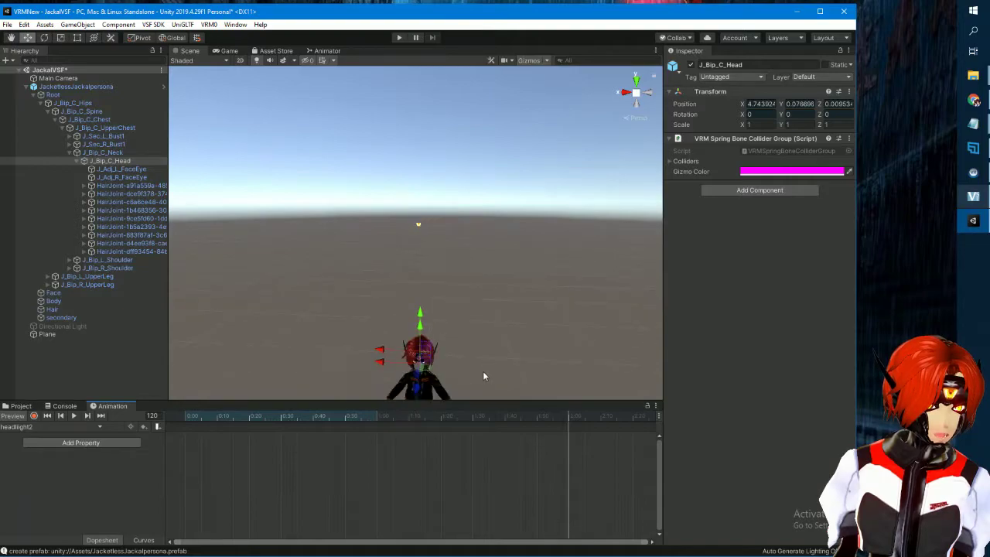
{"action": "scroll", "coordinate": [485, 378], "scroll_direction": "up", "scroll_amount": 2}
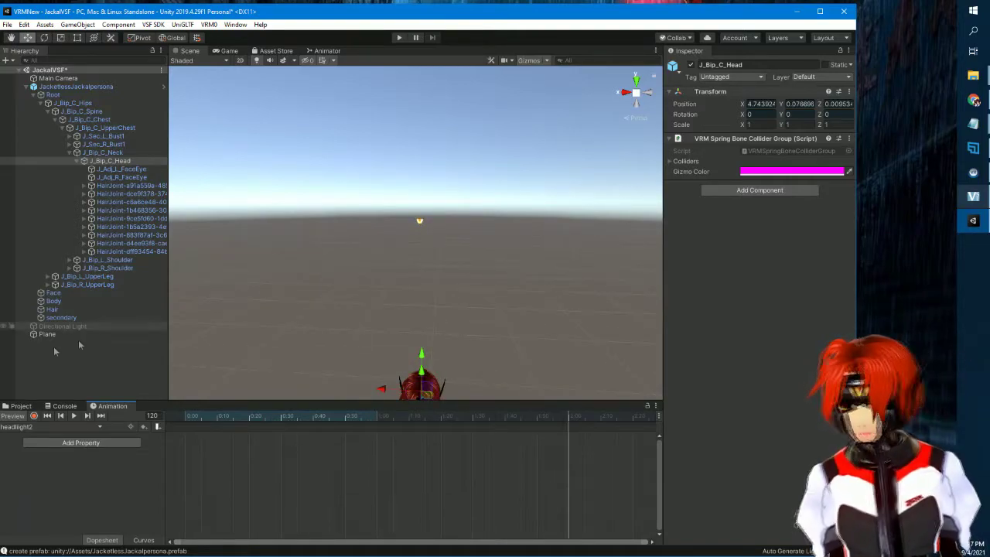
{"action": "left_click", "coordinate": [208, 358]}
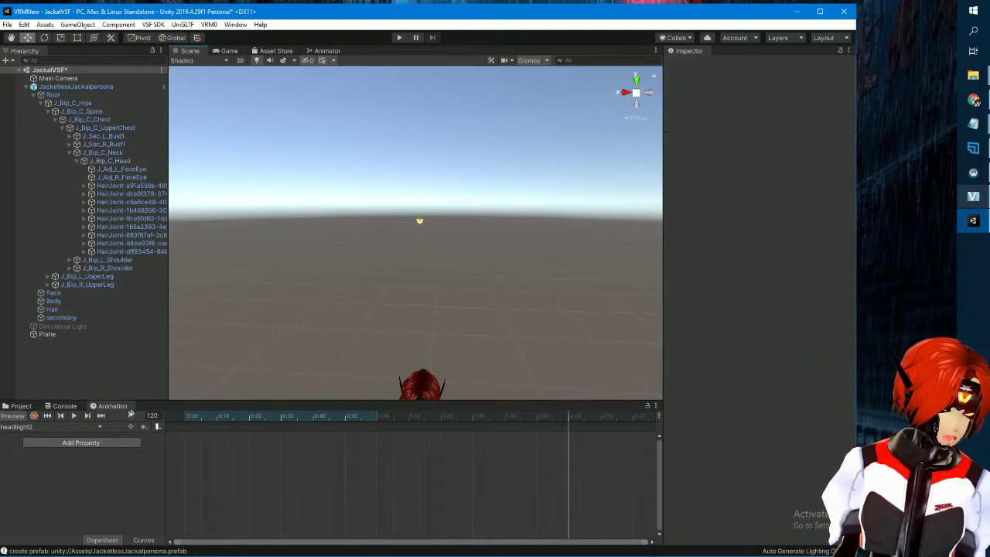
{"action": "left_click", "coordinate": [21, 406]}
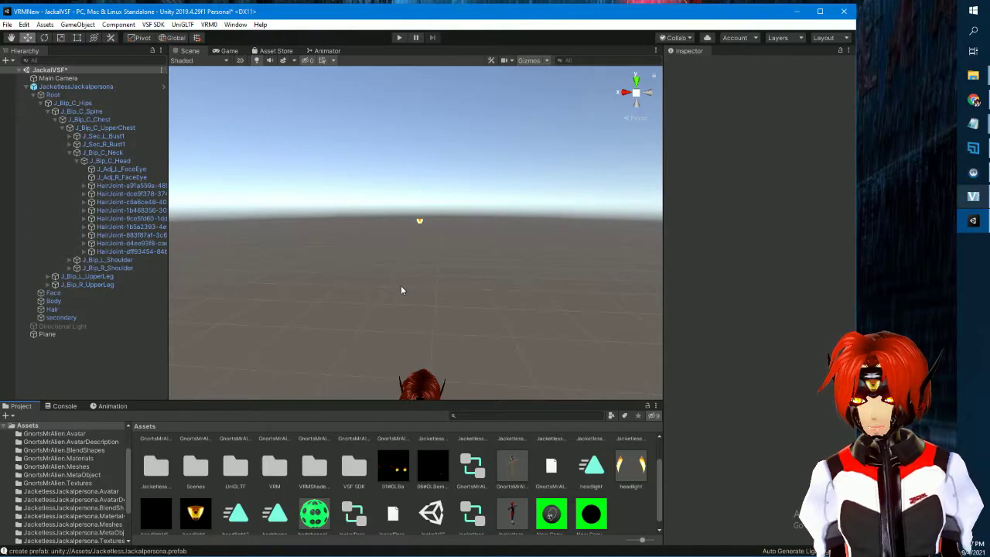
{"action": "middle_click_drag", "start_coordinate": [400, 290], "coordinate": [407, 346]}
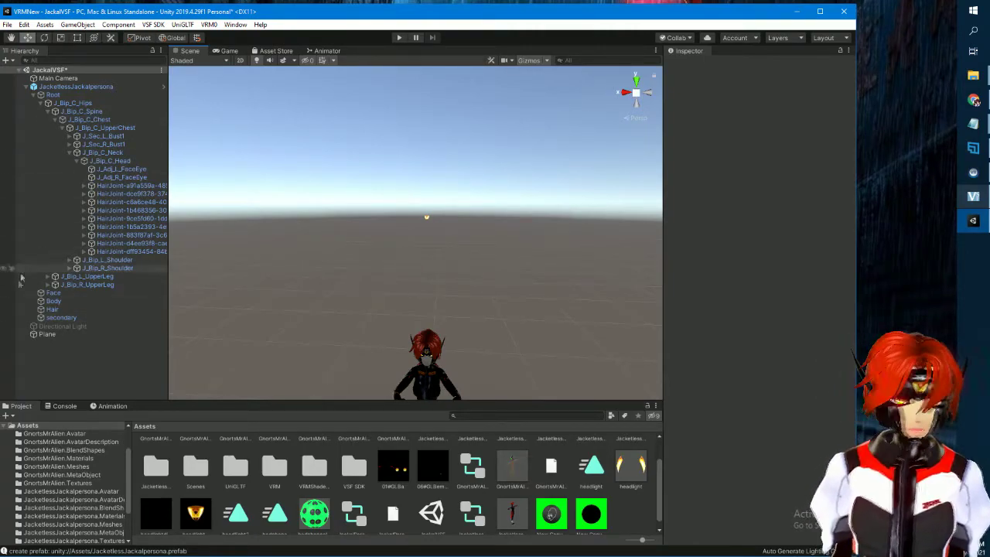
Rename Plane to headlight2 and drag it under the J_Bip_C_Head bone
{"action": "left_click", "coordinate": [53, 333]}
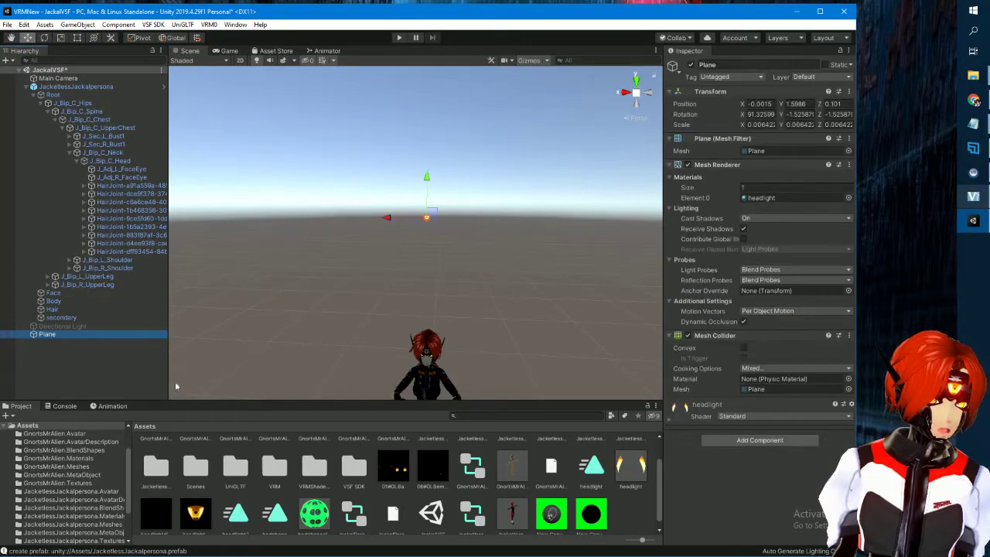
{"action": "right_click", "coordinate": [47, 335]}
{"action": "left_click", "coordinate": [75, 369]}
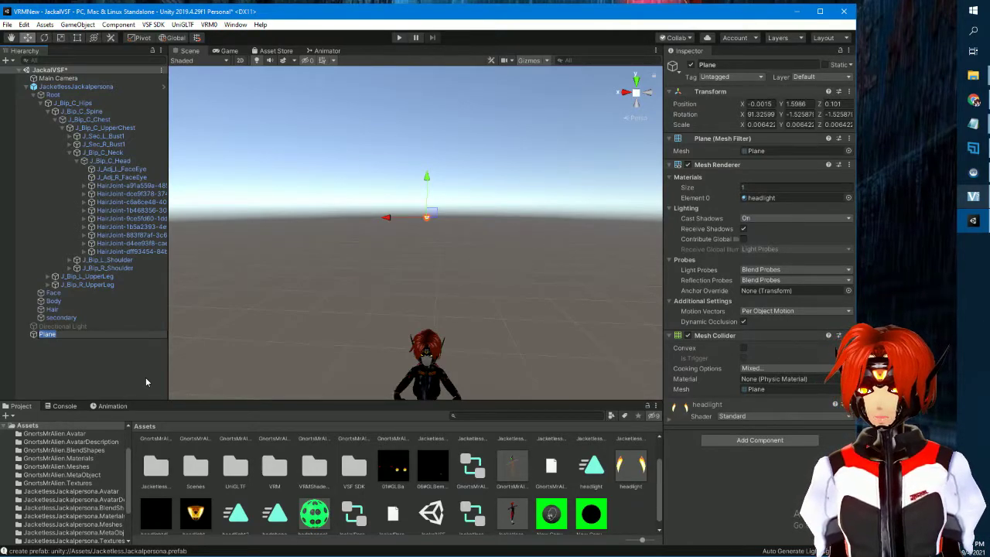
{"action": "key", "text": "BackSpace"}
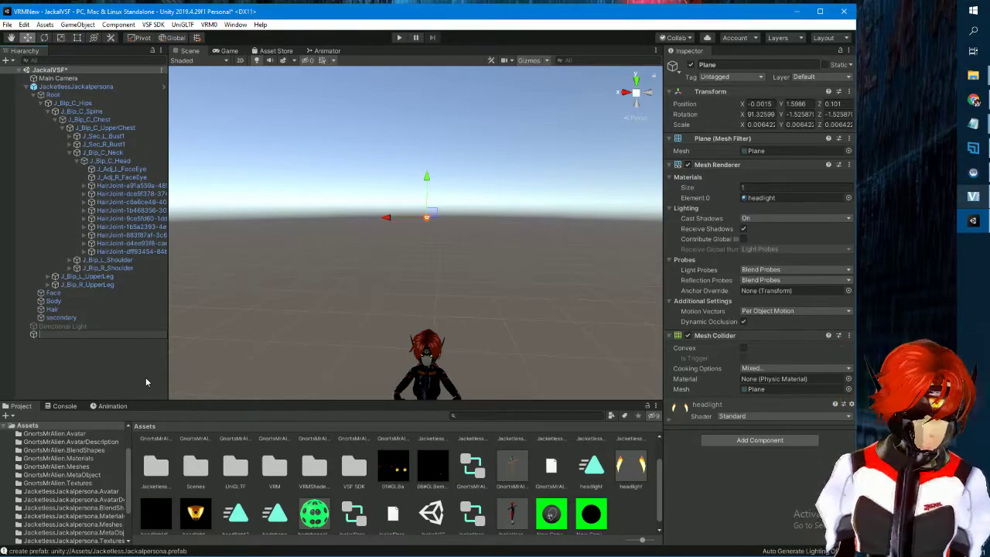
{"action": "type", "text": "headlight"}
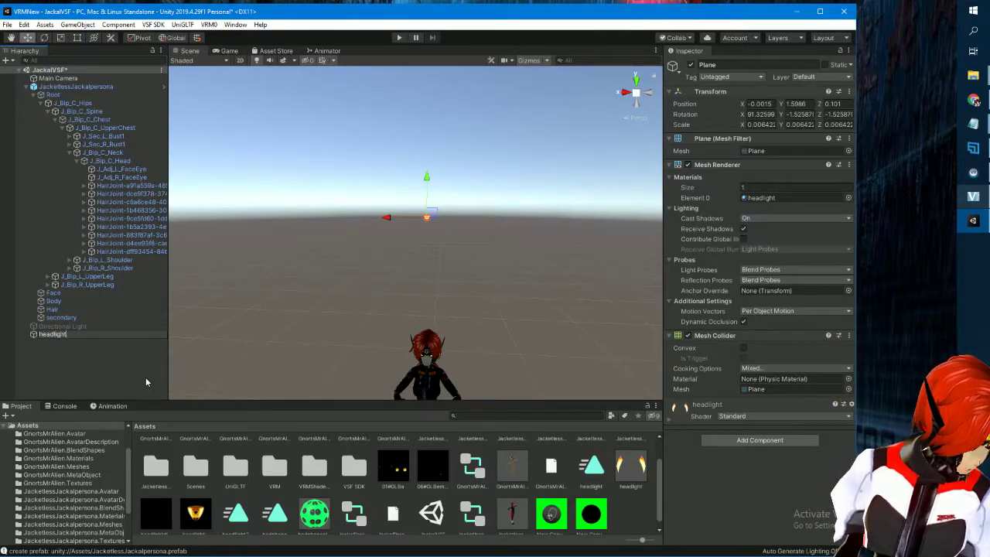
{"action": "type", "text": "2"}
{"action": "key", "text": "Return"}
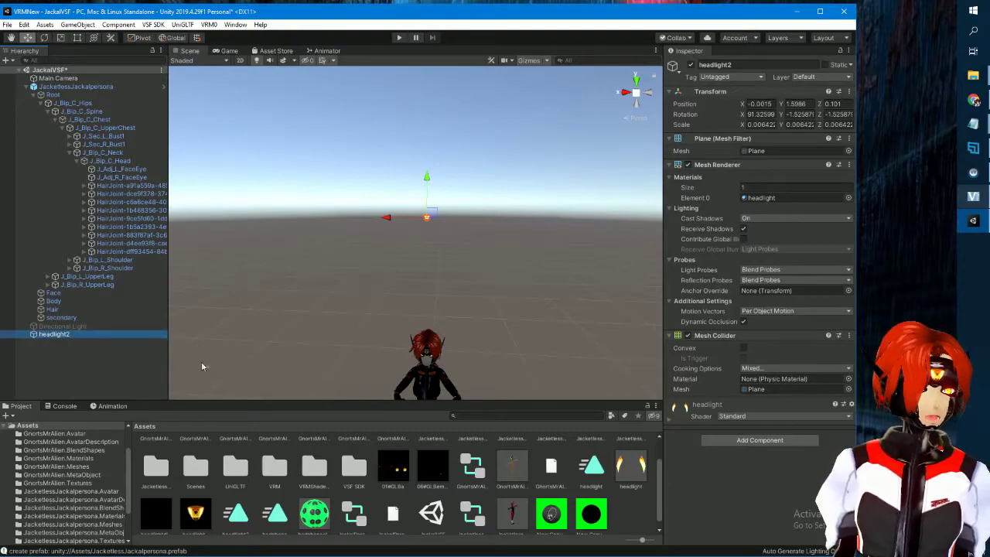
{"action": "left_click_drag", "start_coordinate": [38, 336], "coordinate": [111, 165]}
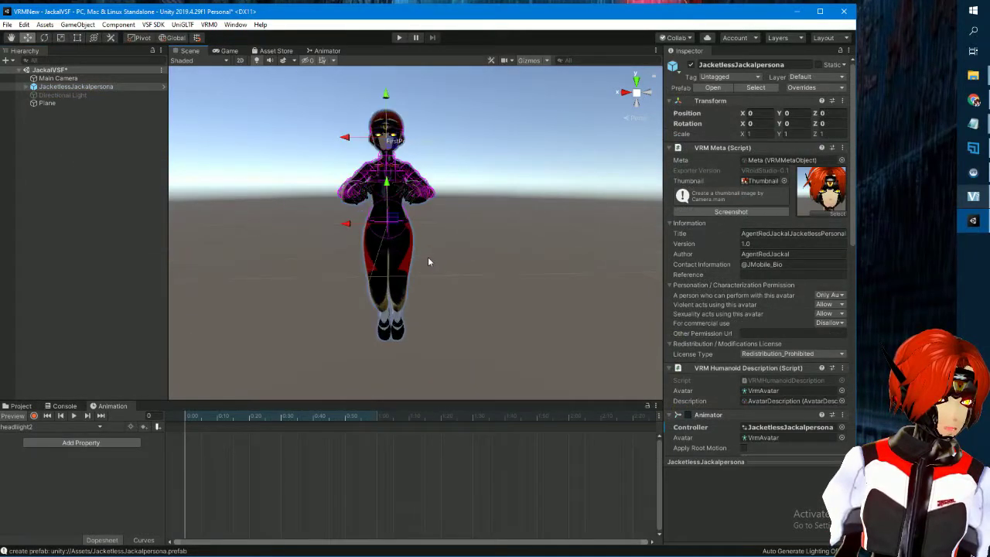
Undo the last selection change from the Edit menu
{"action": "scroll", "coordinate": [428, 257], "scroll_direction": "up", "scroll_amount": 5}
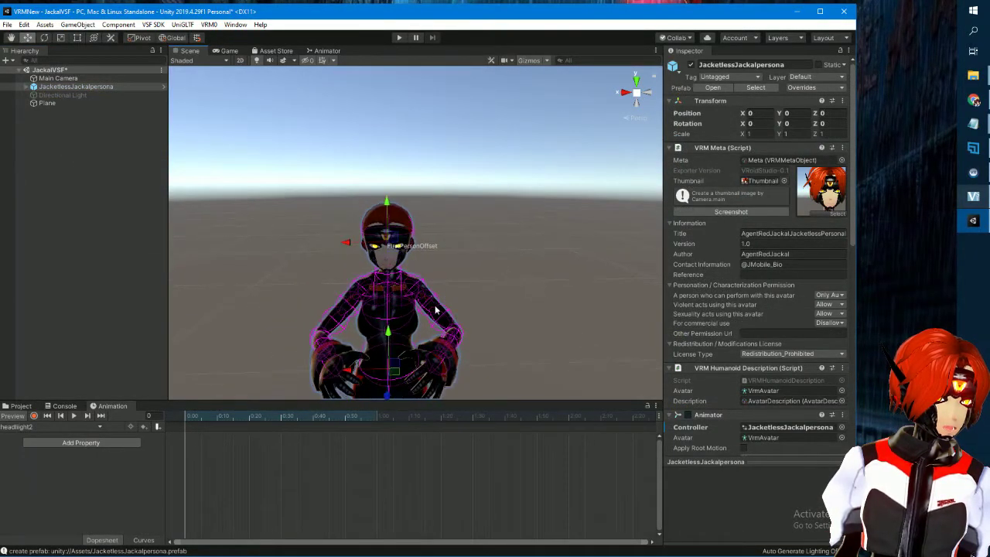
{"action": "scroll", "coordinate": [435, 310], "scroll_direction": "up", "scroll_amount": 3}
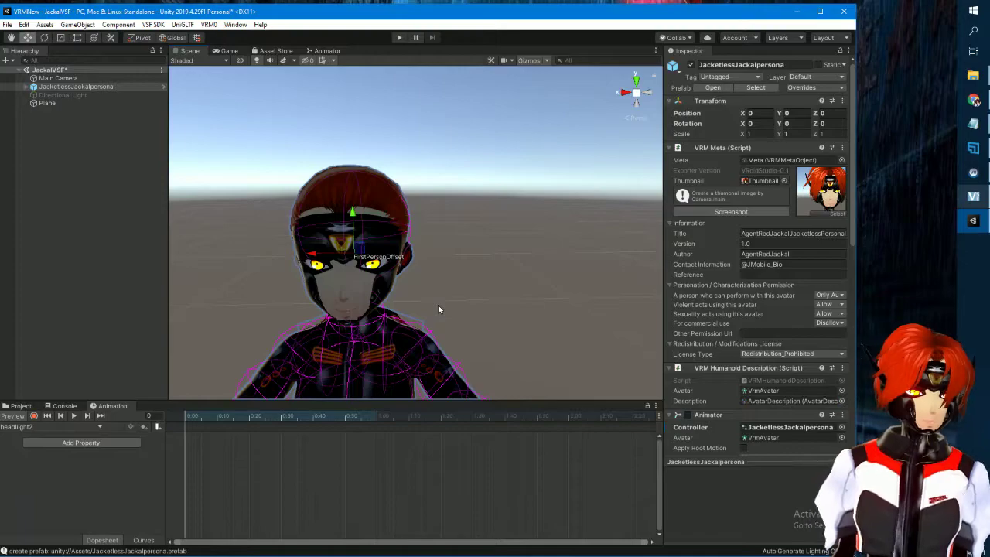
{"action": "scroll", "coordinate": [438, 310], "scroll_direction": "down", "scroll_amount": 5}
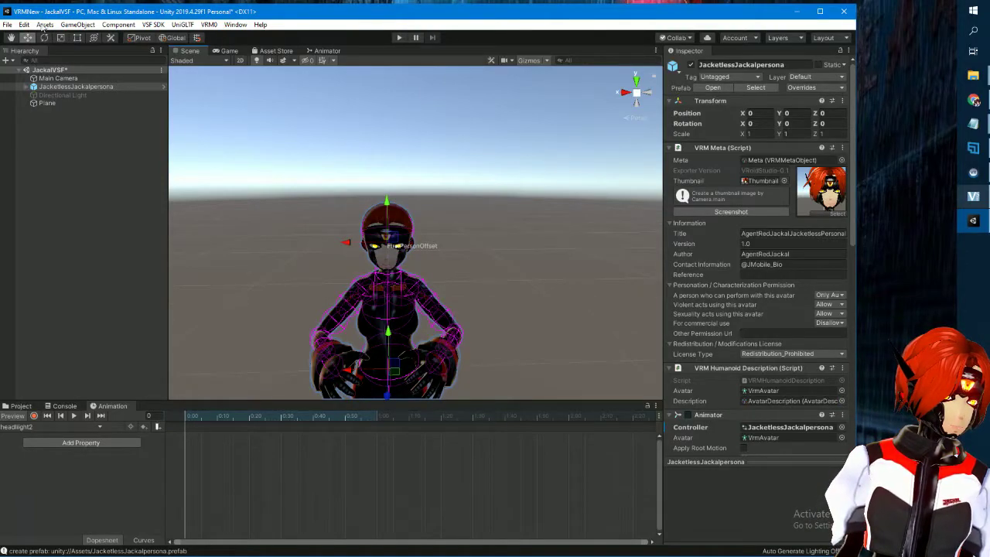
{"action": "left_click", "coordinate": [24, 25]}
{"action": "left_click", "coordinate": [34, 37]}
{"action": "left_click", "coordinate": [26, 25]}
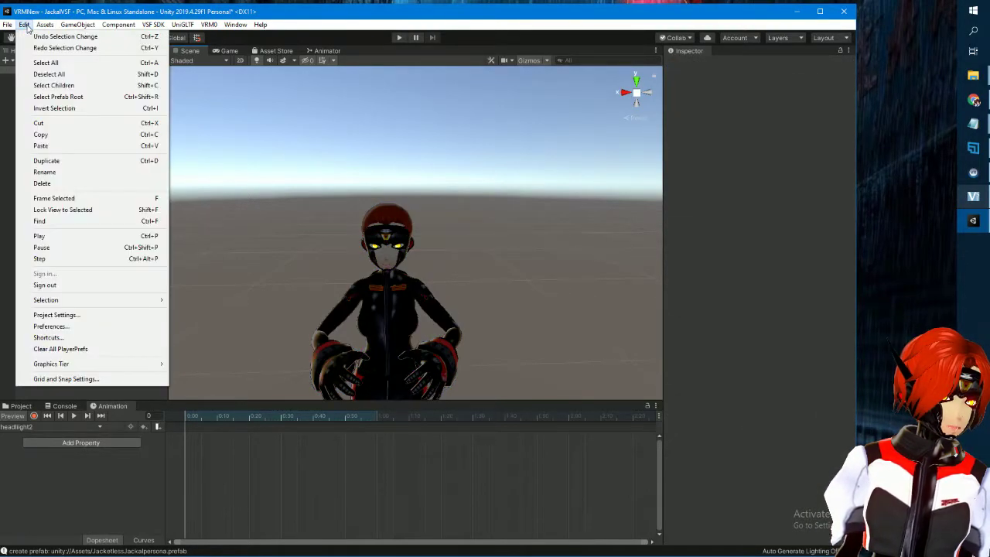
{"action": "left_click", "coordinate": [34, 36]}
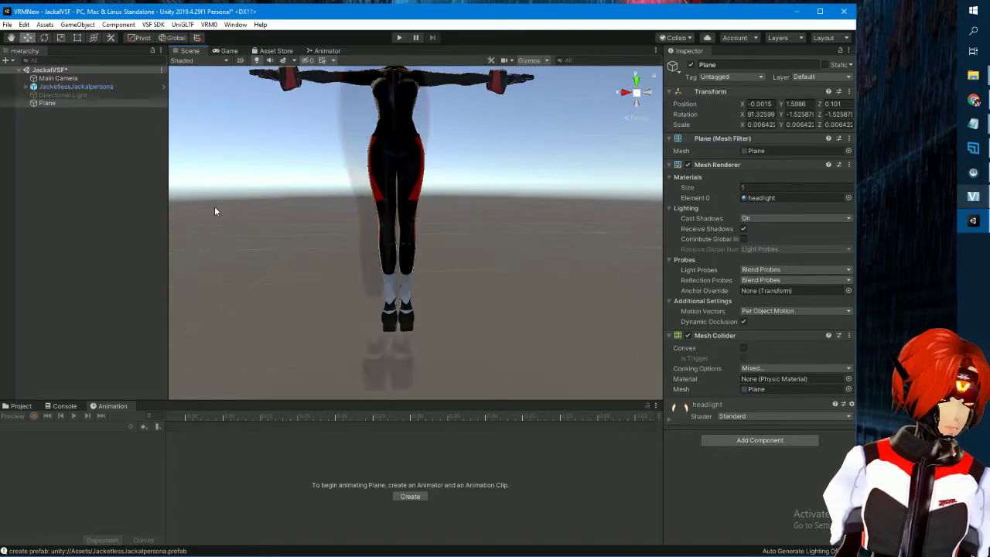
Recentre the view on the whole avatar and select JacketlessJackalpersona in the Hierarchy
{"action": "middle_click_drag", "start_coordinate": [261, 222], "coordinate": [253, 283]}
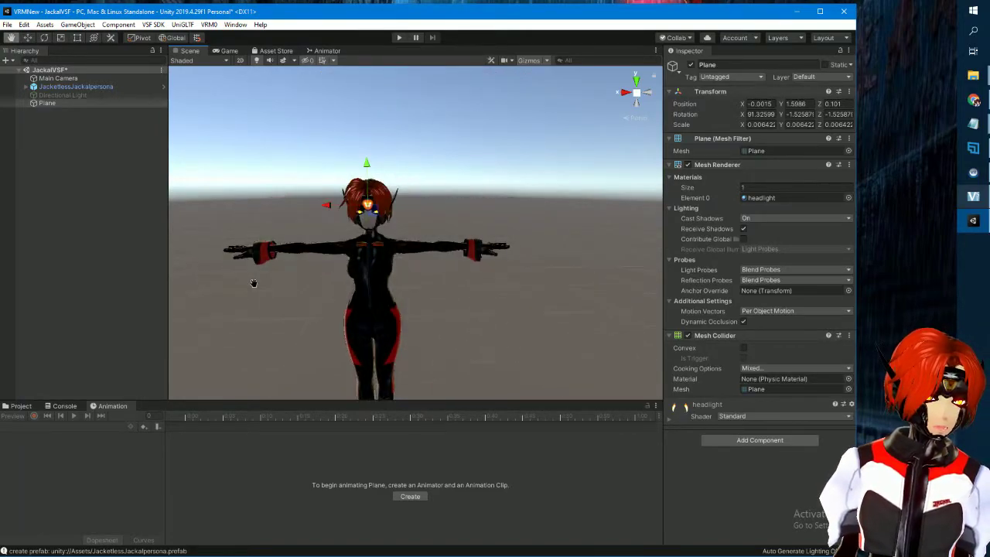
{"action": "scroll", "coordinate": [380, 310], "scroll_direction": "up", "scroll_amount": 4}
{"action": "scroll", "coordinate": [371, 320], "scroll_direction": "up", "scroll_amount": 3}
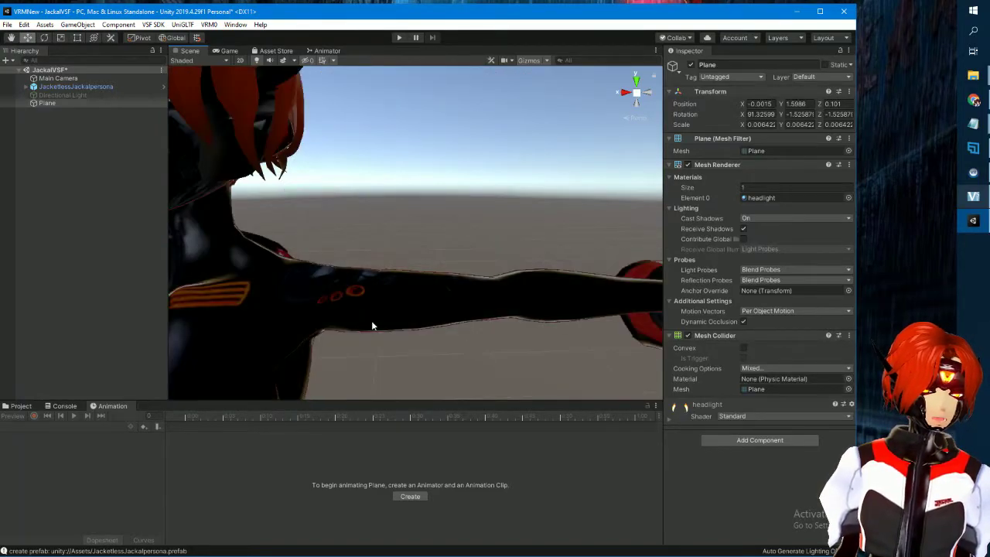
{"action": "scroll", "coordinate": [370, 320], "scroll_direction": "down", "scroll_amount": 6}
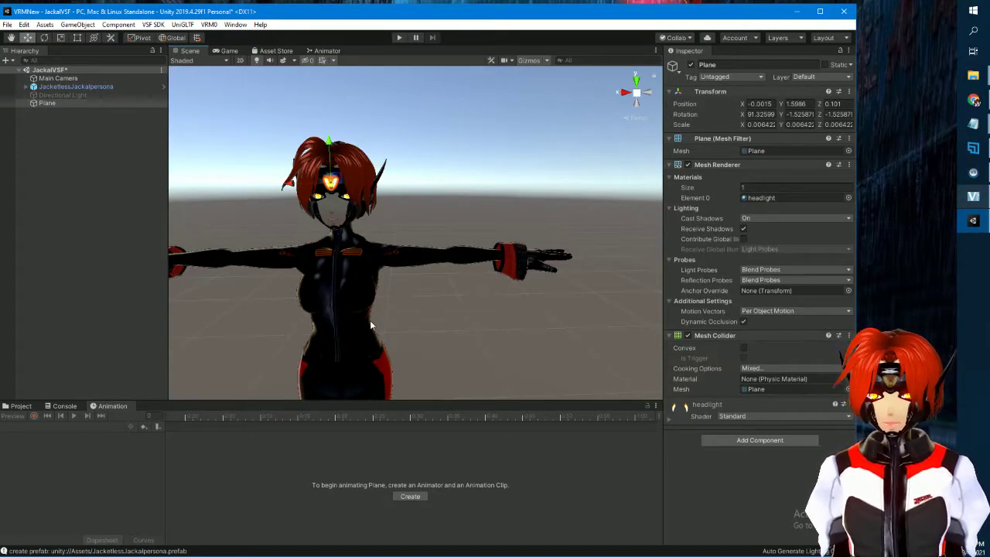
{"action": "middle_click_drag", "start_coordinate": [370, 323], "coordinate": [384, 328]}
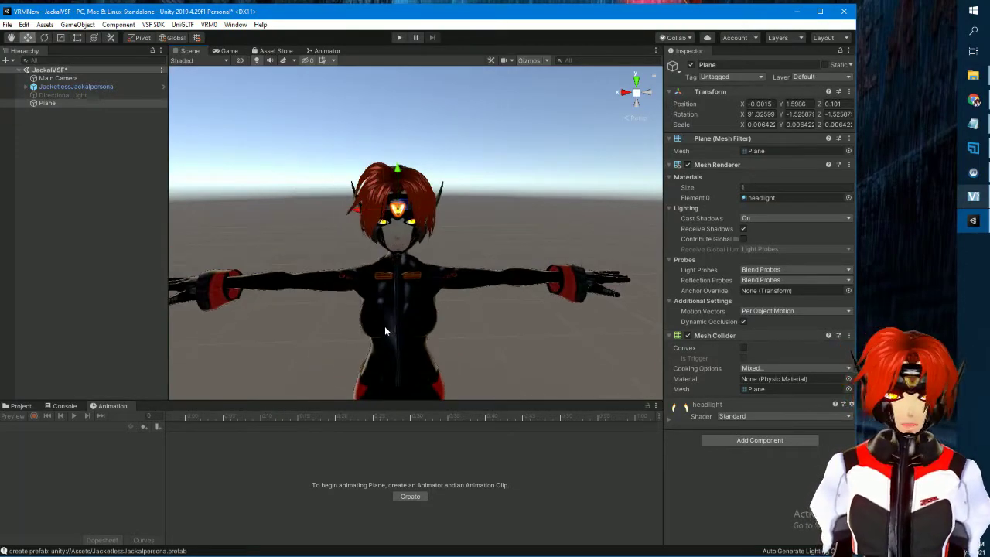
{"action": "left_click", "coordinate": [31, 87]}
Expand the avatar, rename Plane to headlight2, and parent it under J_Bip_C_Head
{"action": "left_click", "coordinate": [28, 87]}
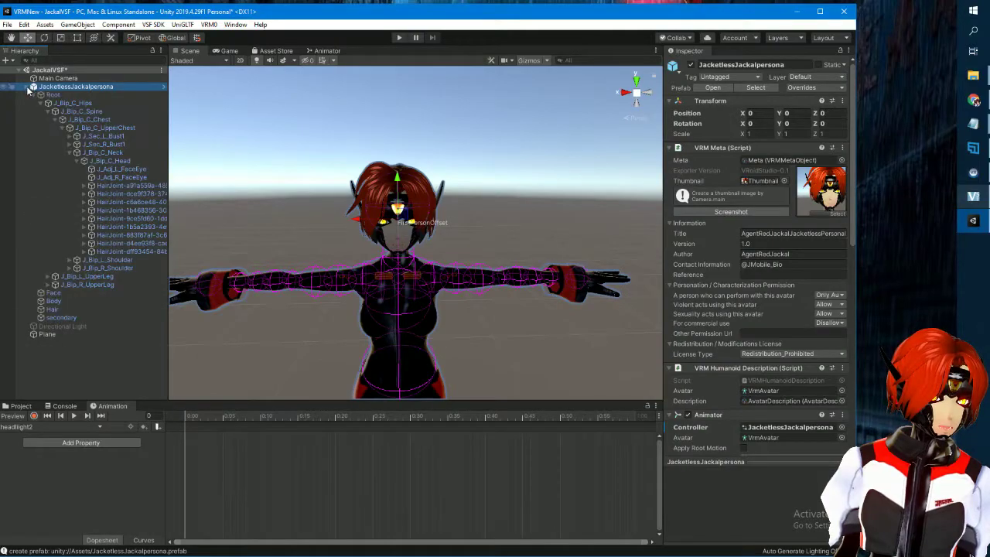
{"action": "right_click", "coordinate": [49, 334]}
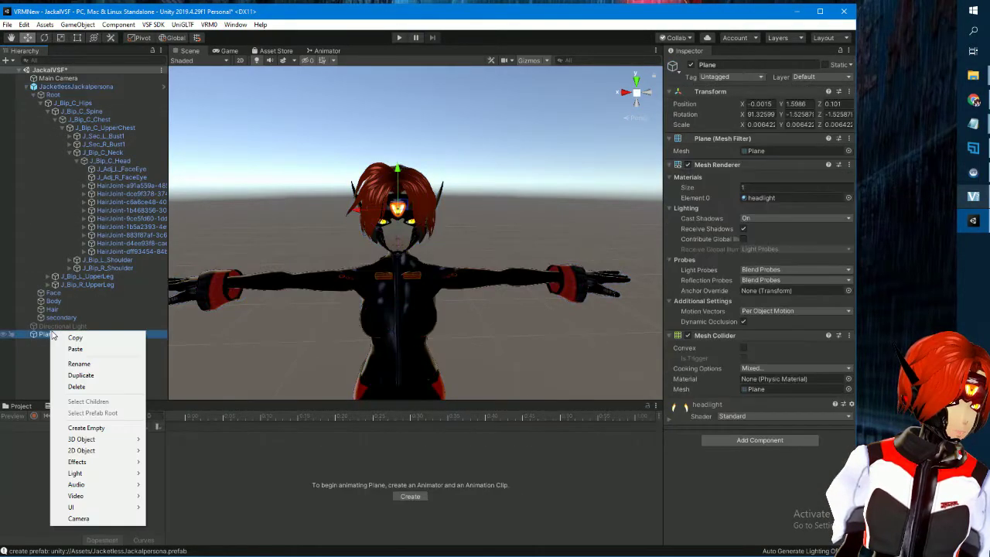
{"action": "left_click", "coordinate": [80, 363]}
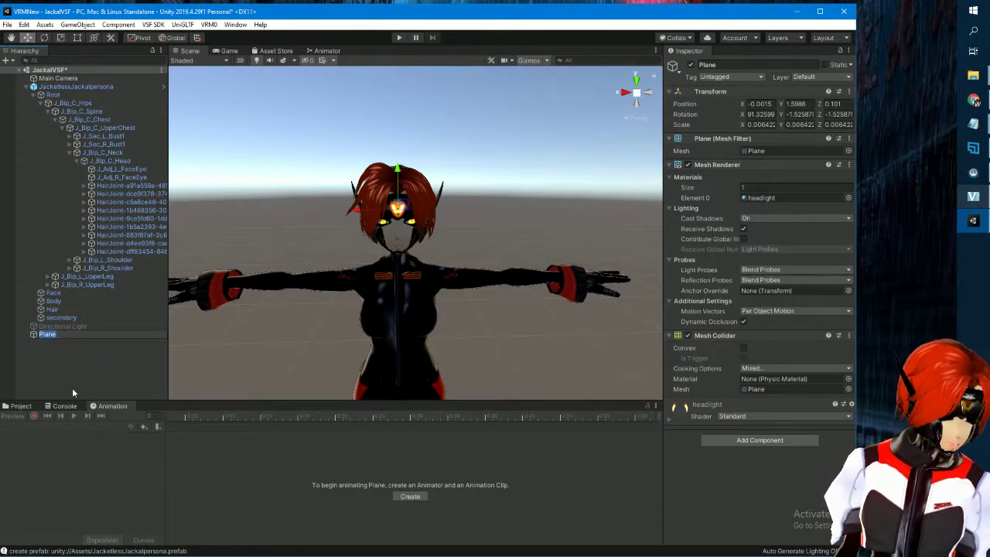
{"action": "type", "text": "headl"}
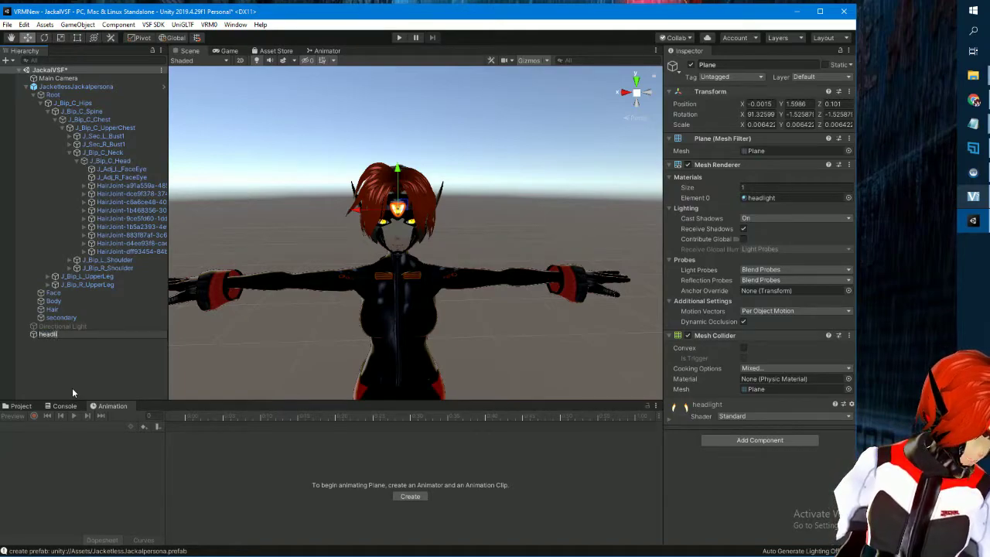
{"action": "type", "text": "ight2"}
{"action": "key", "text": "Return"}
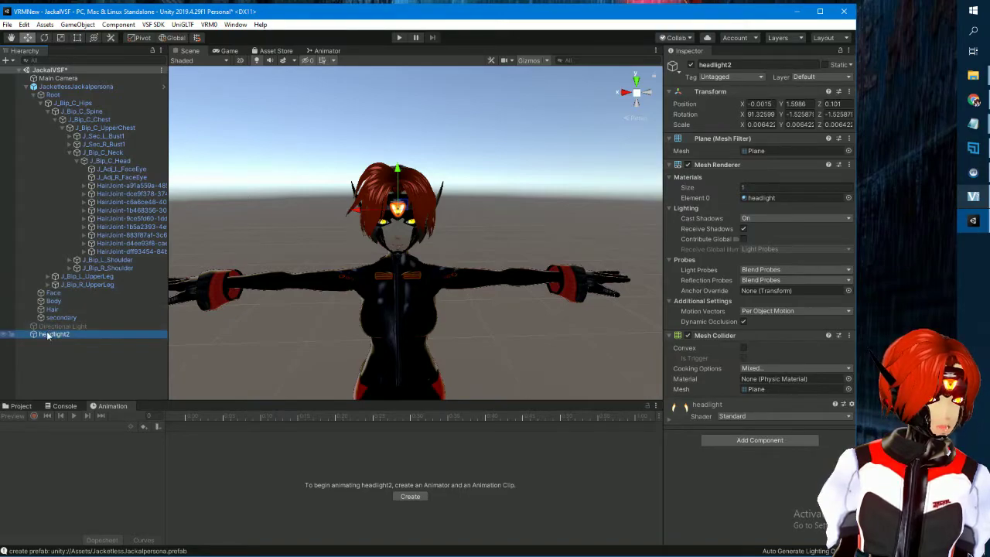
{"action": "left_click_drag", "start_coordinate": [48, 335], "coordinate": [110, 161]}
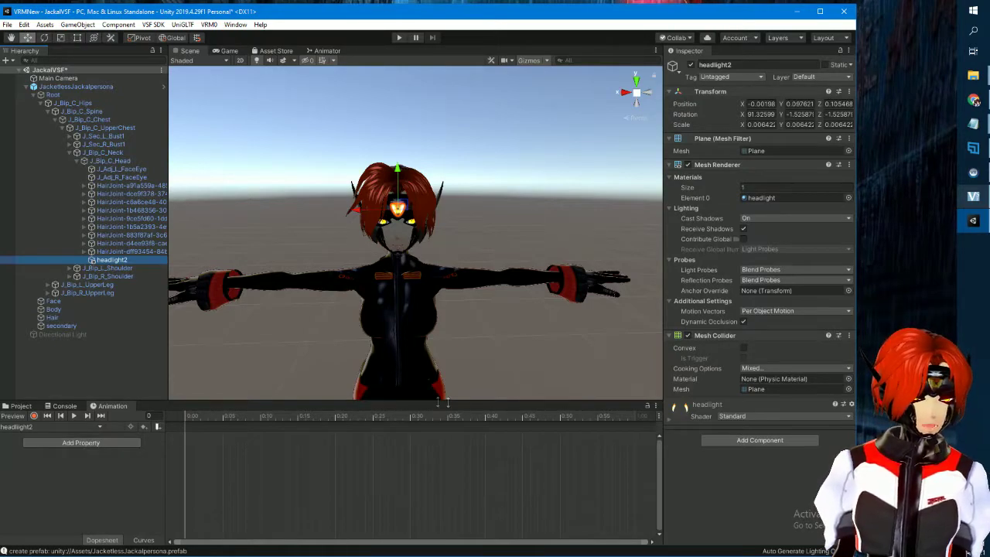
Set the playhead to frame 120, turn on recording, and expand the headlight material properties
{"action": "scroll", "coordinate": [430, 468], "scroll_direction": "down", "scroll_amount": 5}
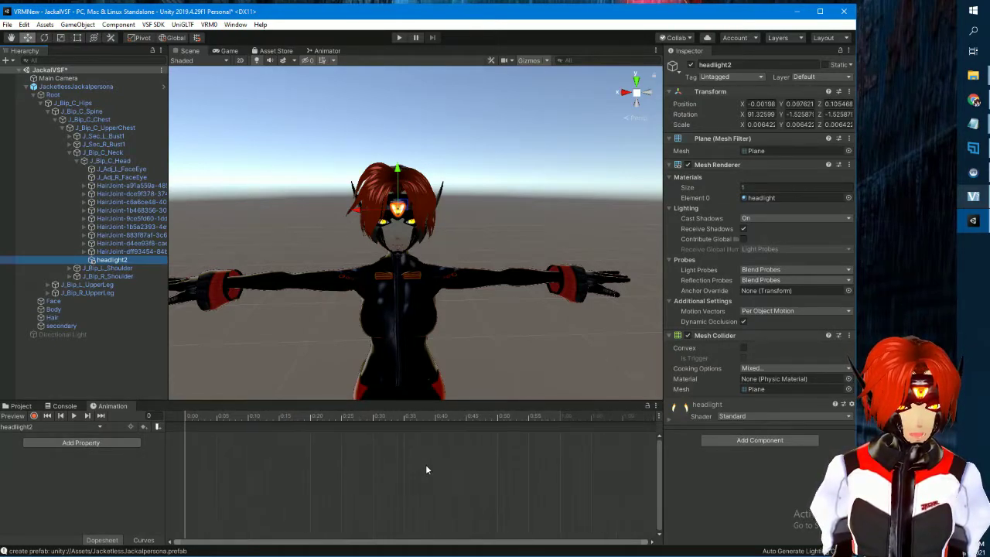
{"action": "scroll", "coordinate": [427, 469], "scroll_direction": "down", "scroll_amount": 4}
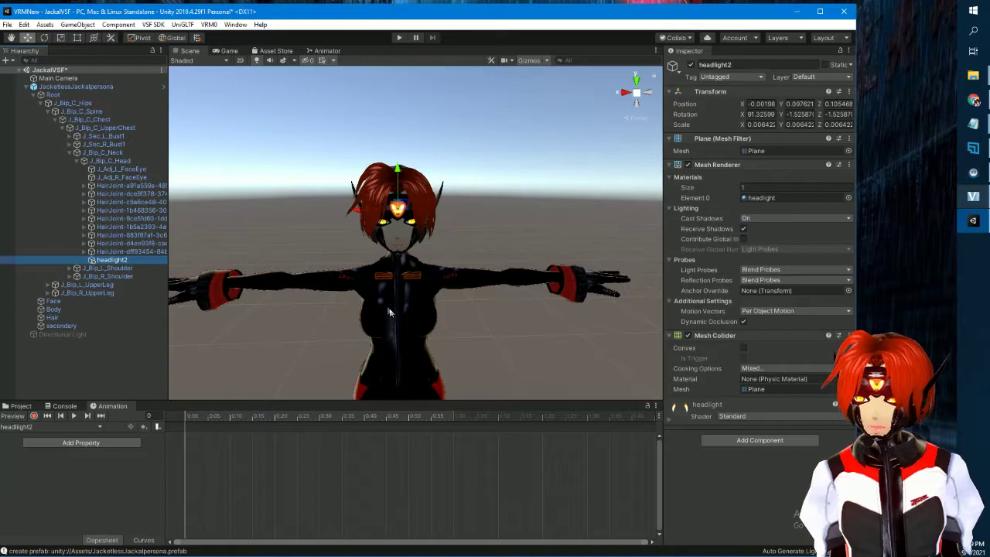
{"action": "scroll", "coordinate": [430, 461], "scroll_direction": "down", "scroll_amount": 5}
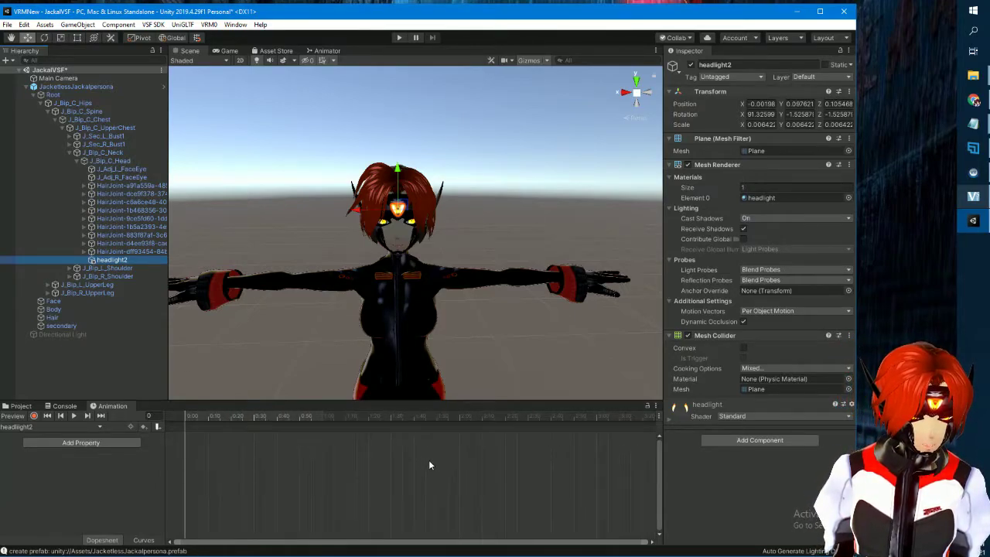
{"action": "left_click", "coordinate": [459, 418]}
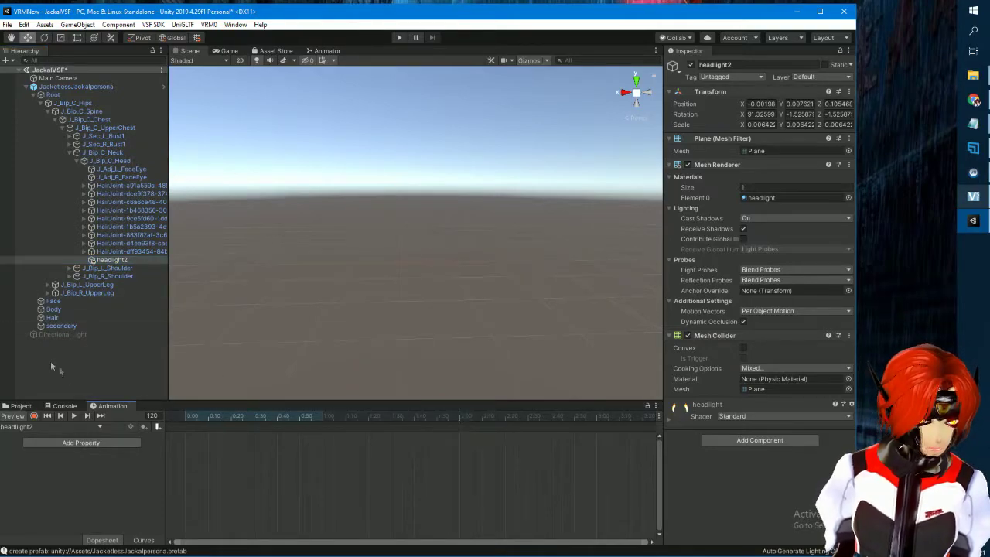
{"action": "left_click", "coordinate": [34, 416]}
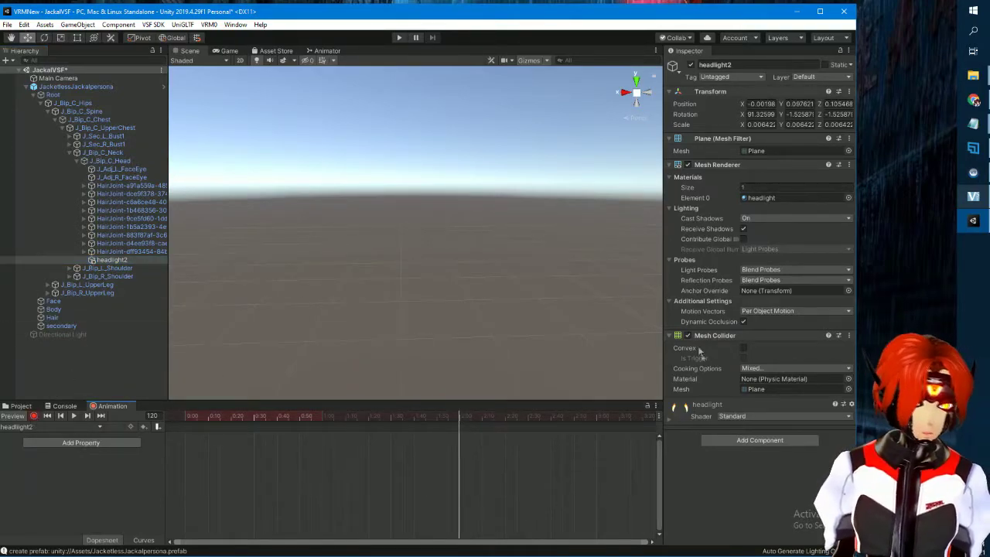
{"action": "left_click", "coordinate": [670, 422]}
Key a darker headlight Emission Color at frame 120 using the HDR picker
{"action": "scroll", "coordinate": [687, 403], "scroll_direction": "down", "scroll_amount": 3}
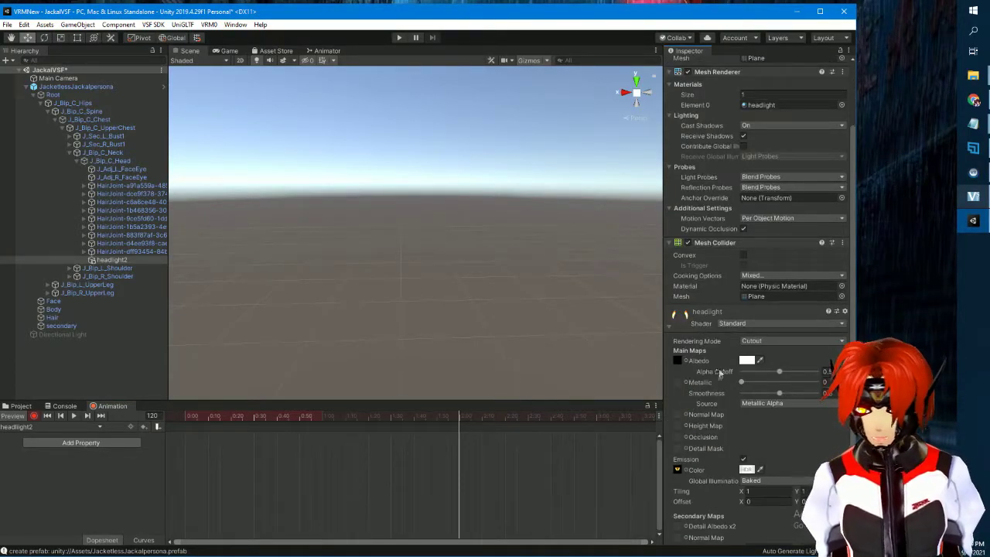
{"action": "key", "text": "f"}
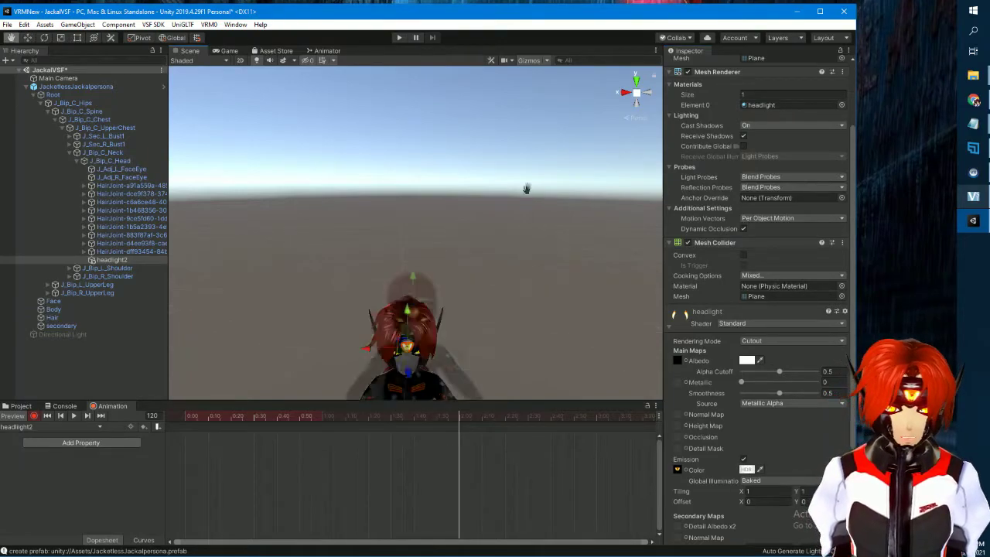
{"action": "left_click", "coordinate": [746, 469]}
{"action": "left_click_drag", "start_coordinate": [853, 294], "coordinate": [844, 322]}
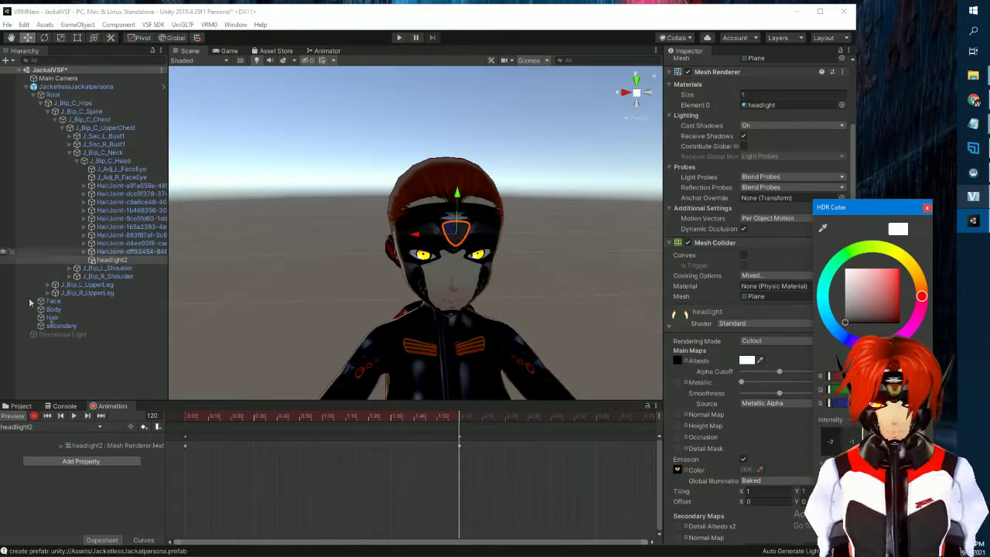
{"action": "left_click", "coordinate": [32, 418]}
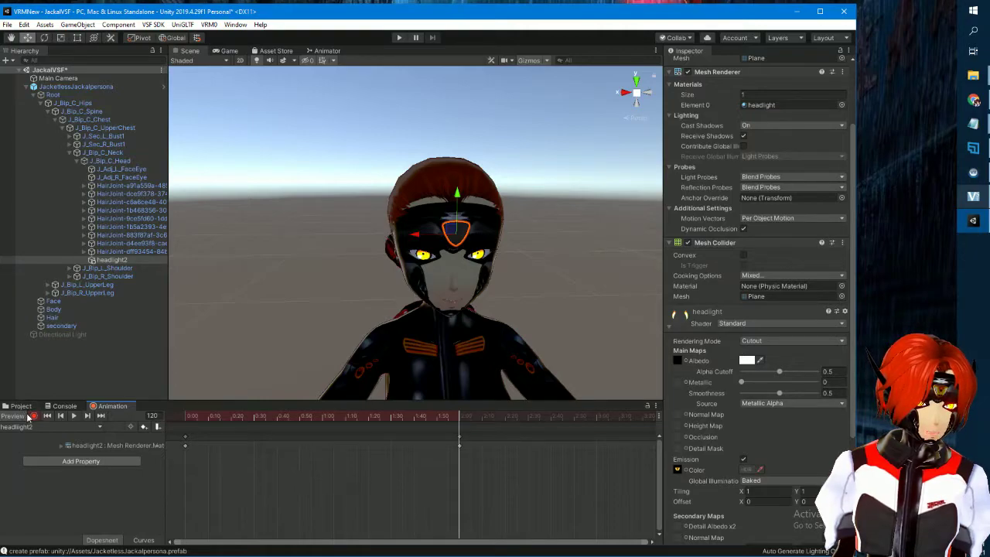
Turn recording off and play headlight2 from frame 0 to check the fade
{"action": "left_click", "coordinate": [33, 417]}
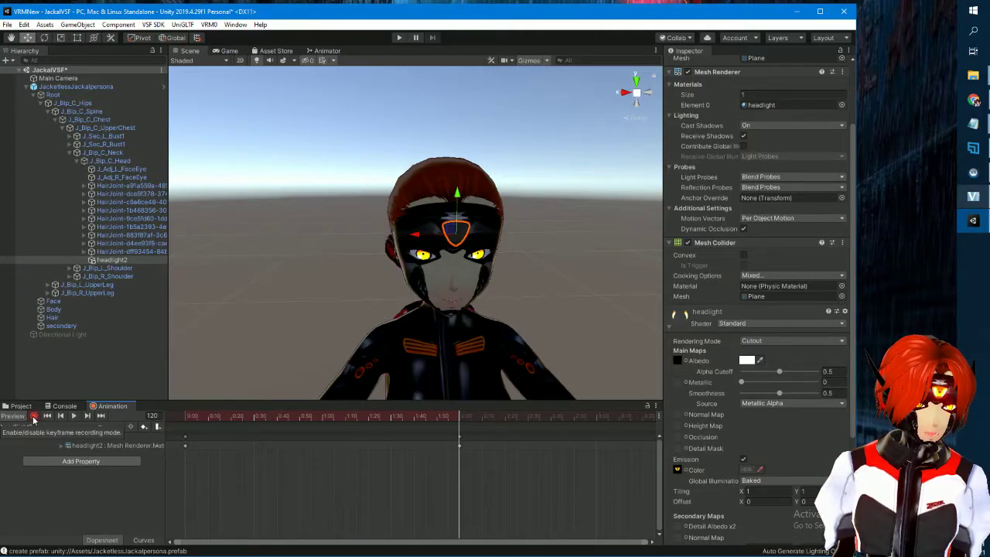
{"action": "left_click", "coordinate": [34, 416]}
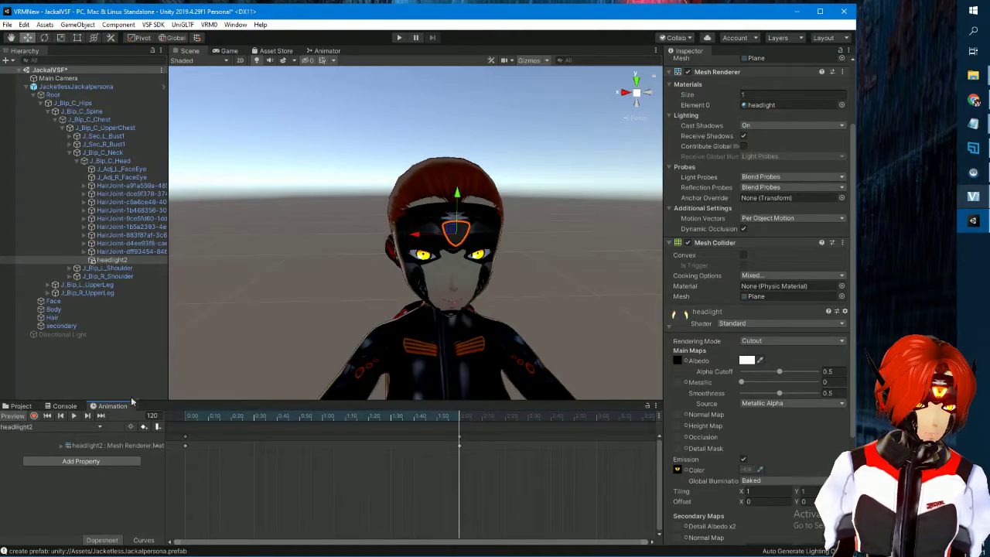
{"action": "left_click", "coordinate": [187, 418]}
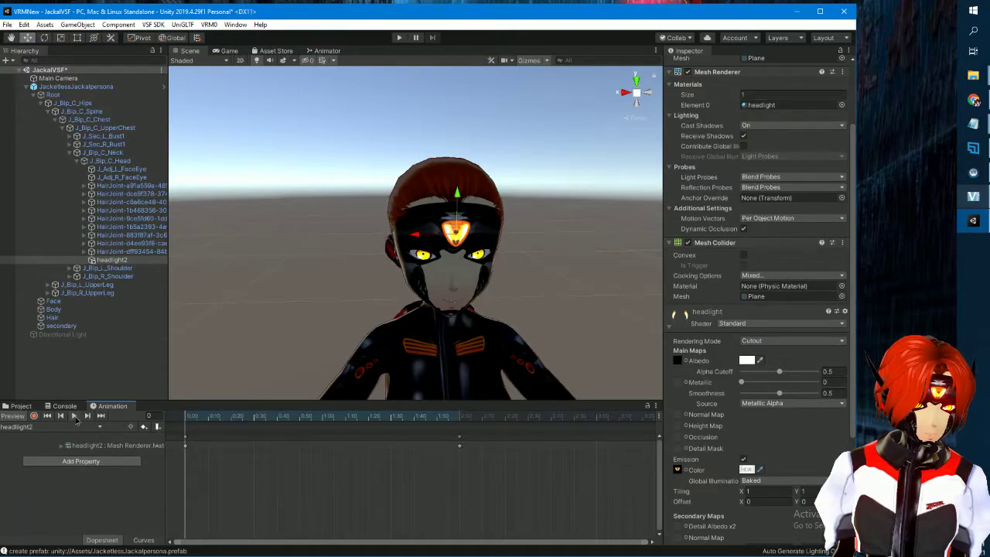
{"action": "left_click", "coordinate": [74, 416]}
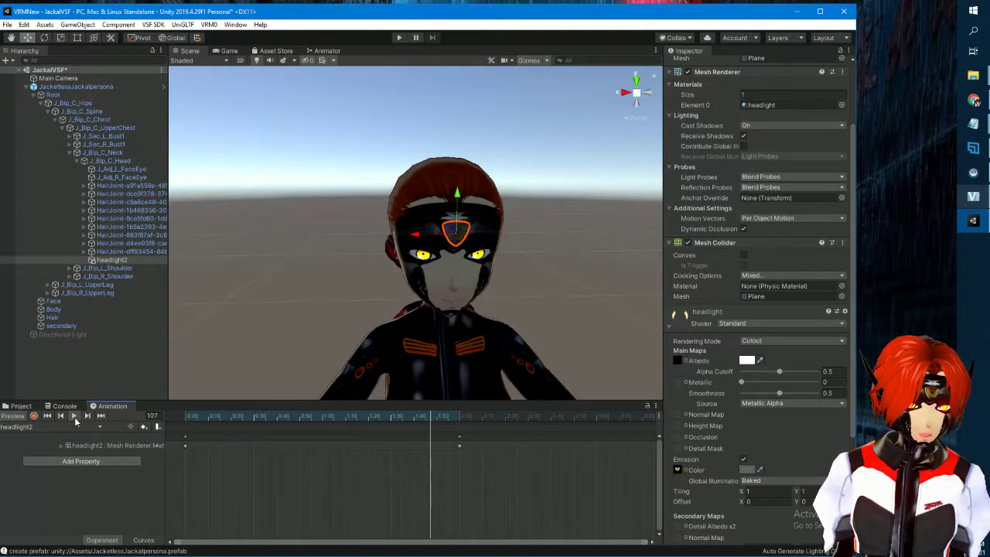
{"action": "left_click", "coordinate": [437, 419]}
{"action": "left_click", "coordinate": [459, 419]}
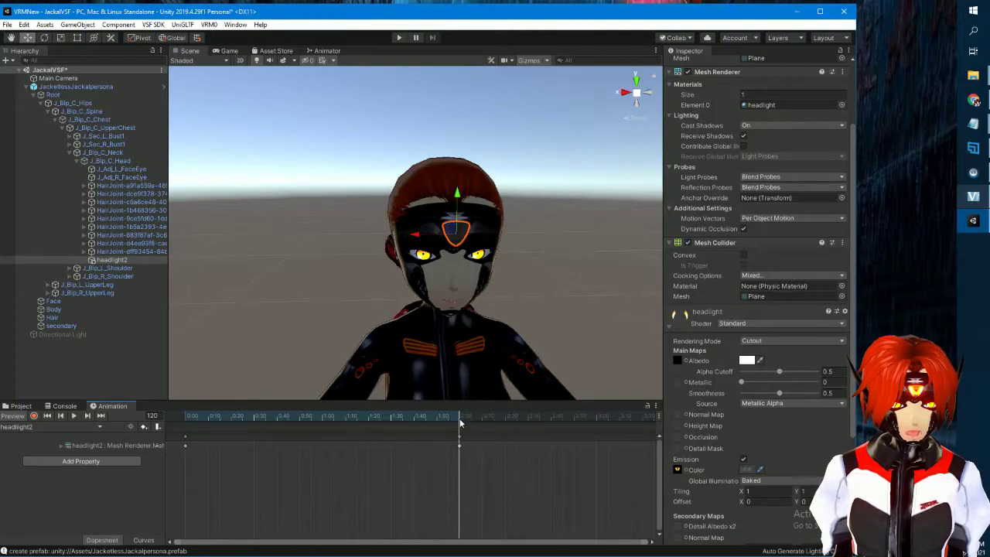
{"action": "left_click", "coordinate": [185, 420]}
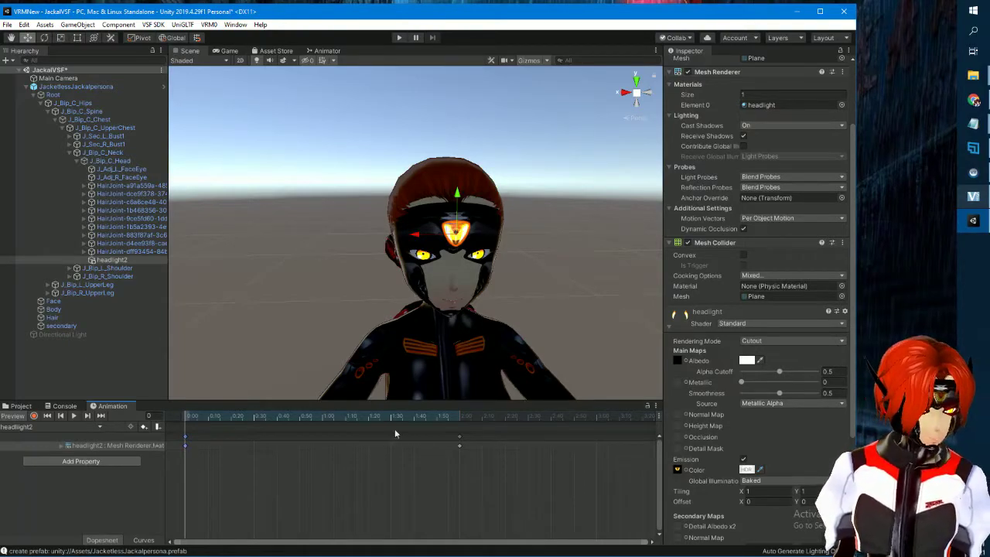
Jump to frame 240, step back through frames 120 and 0, and preview headlight2
{"action": "scroll", "coordinate": [488, 479], "scroll_direction": "down", "scroll_amount": 4}
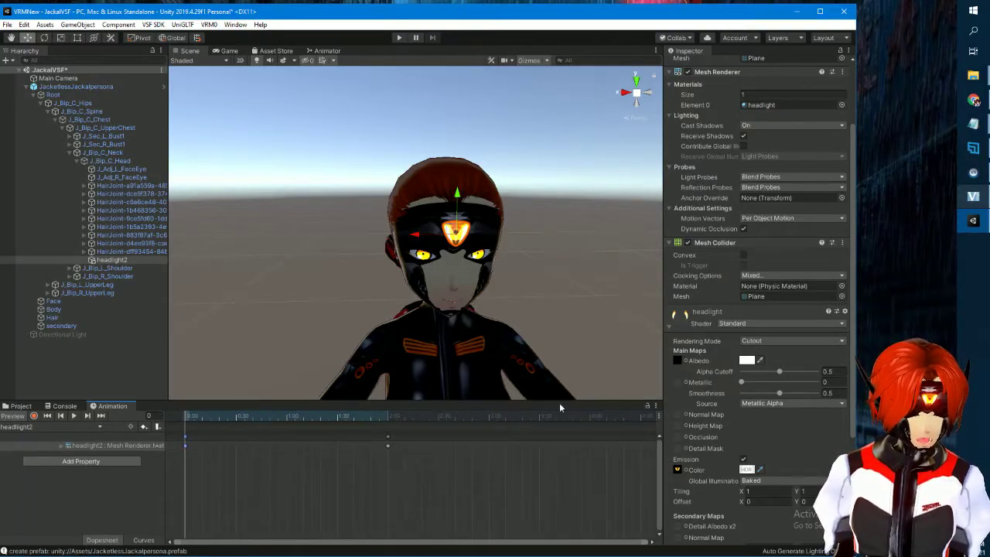
{"action": "left_click", "coordinate": [590, 418]}
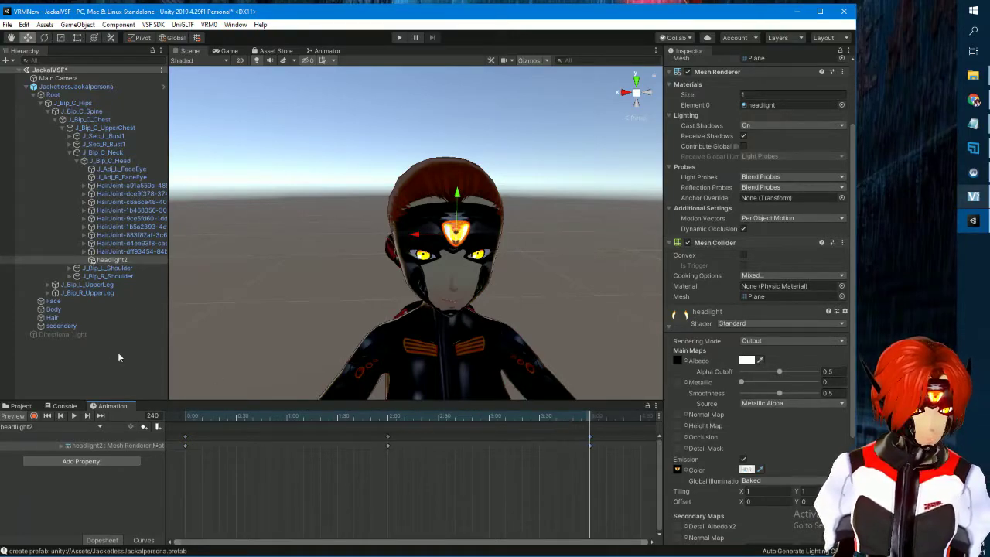
{"action": "left_click", "coordinate": [60, 416]}
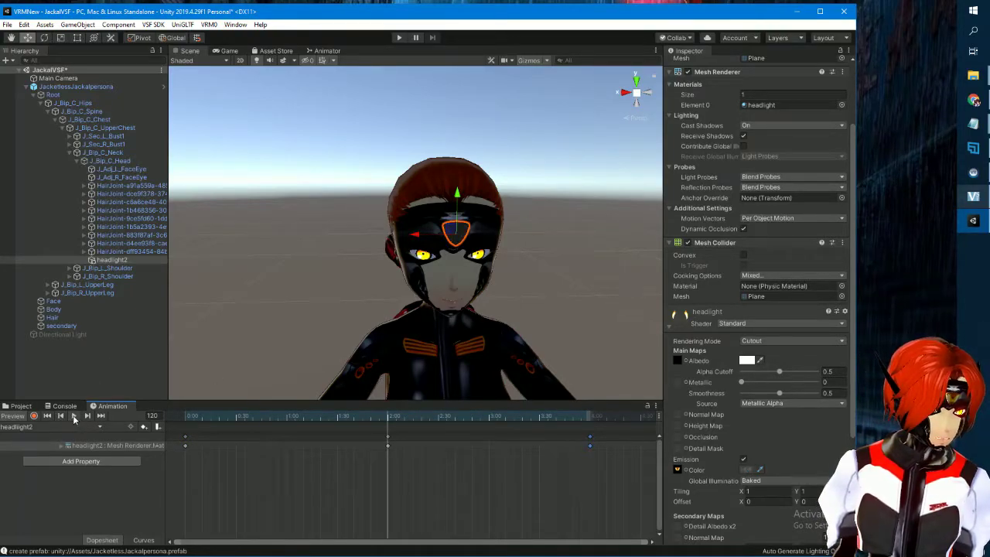
{"action": "left_click", "coordinate": [65, 417]}
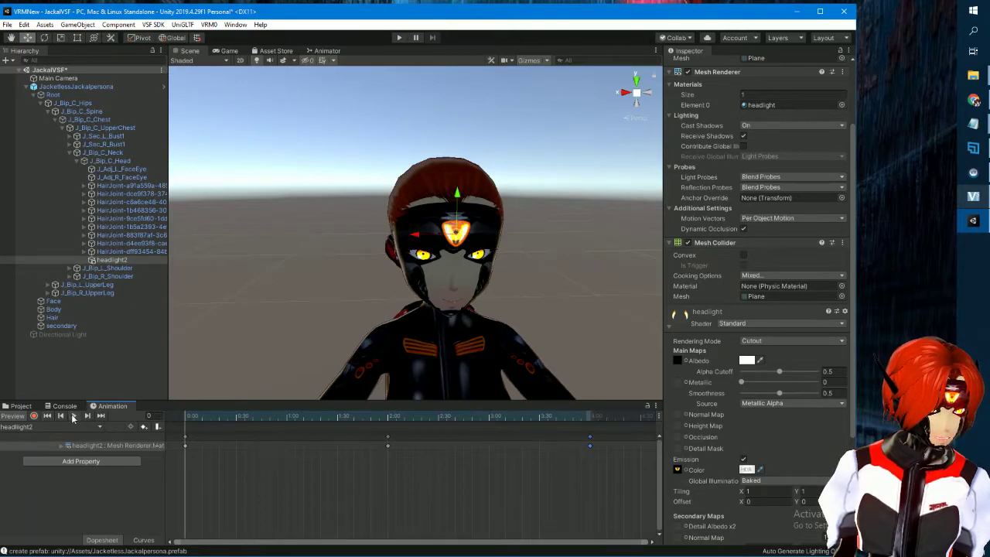
{"action": "left_click", "coordinate": [73, 416]}
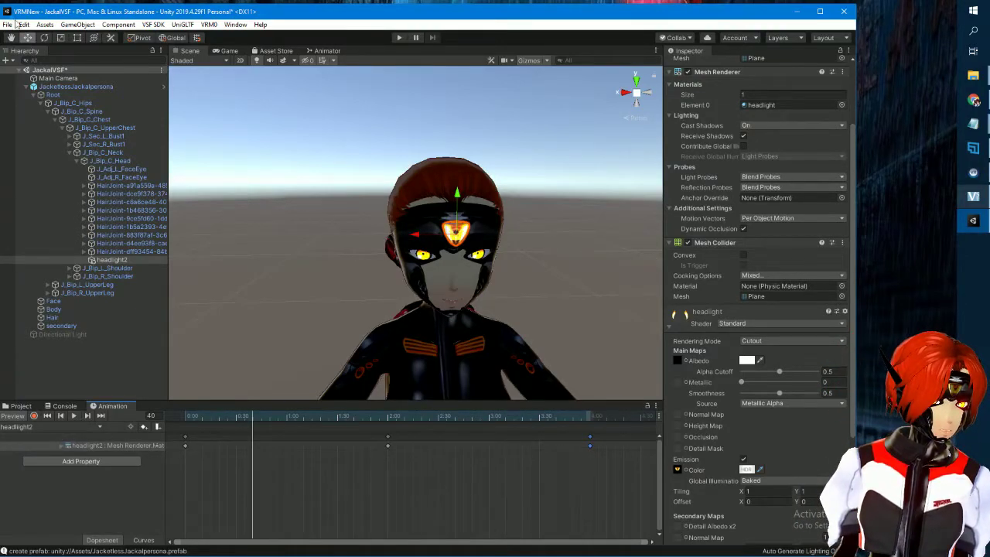
Collapse the avatar hierarchy, clear the selection, and show the Project assets
{"action": "left_click", "coordinate": [33, 88]}
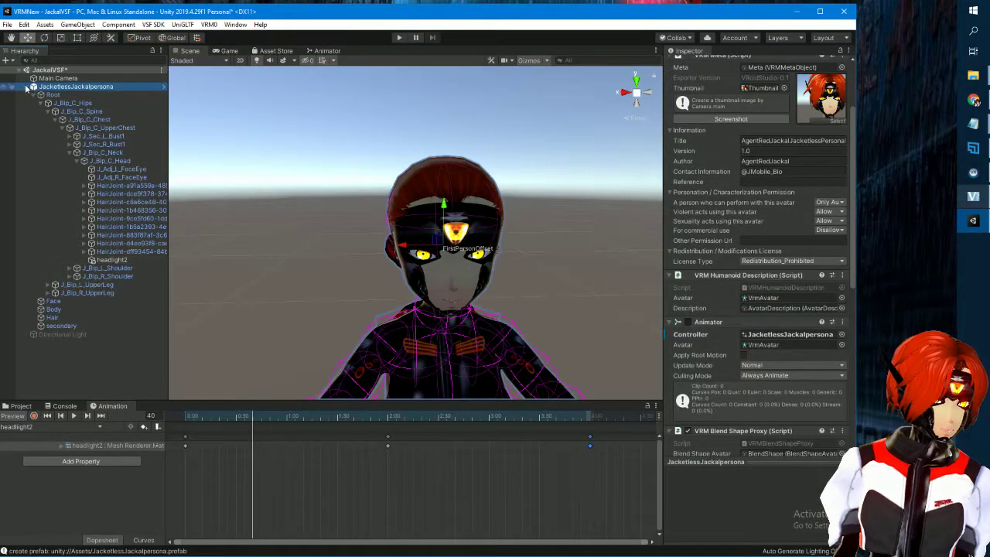
{"action": "left_click", "coordinate": [26, 86]}
{"action": "left_click", "coordinate": [134, 357]}
{"action": "left_click", "coordinate": [22, 406]}
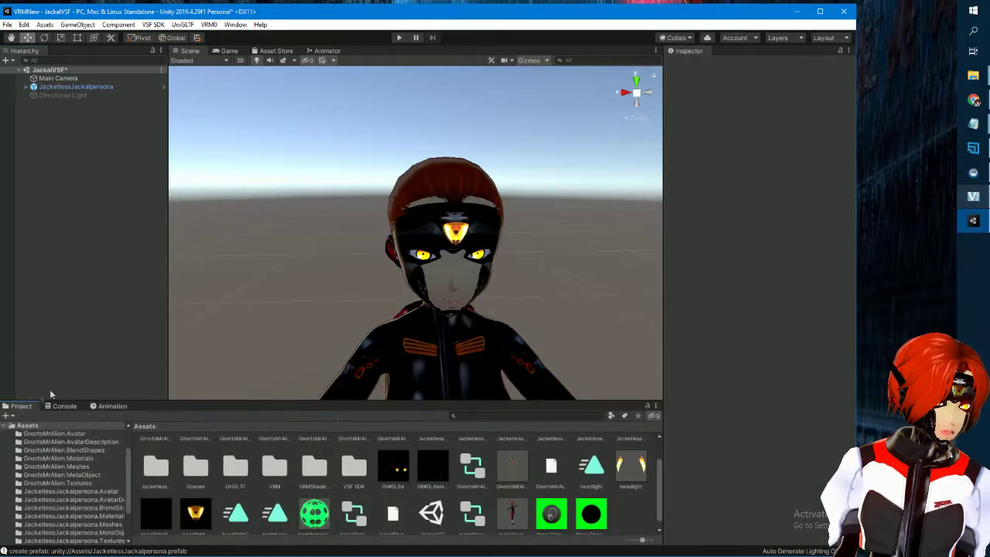
{"action": "scroll", "coordinate": [401, 292], "scroll_direction": "down", "scroll_amount": 5}
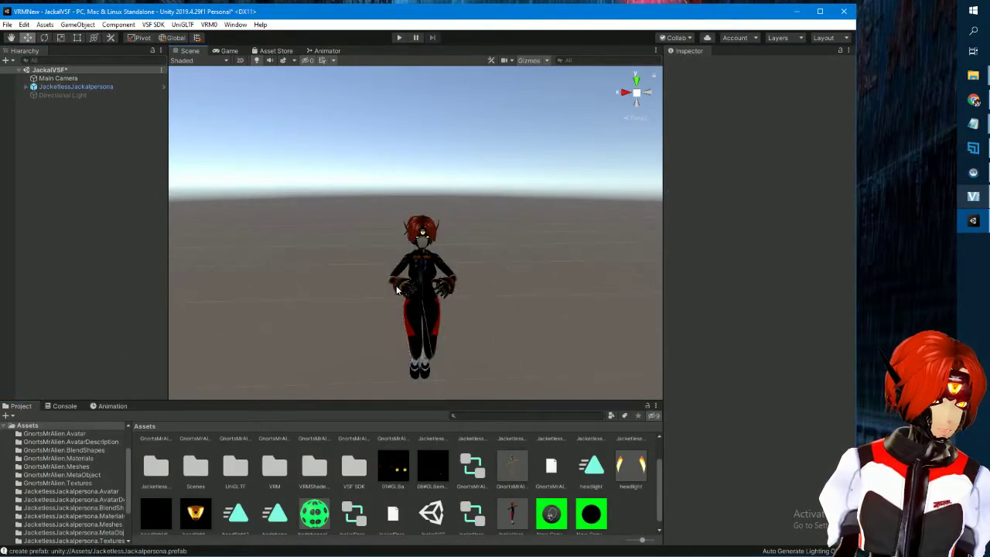
{"action": "middle_click_drag", "start_coordinate": [396, 290], "coordinate": [389, 297]}
Select JacketlessJackalpersona with its full body in view and scroll through its VRM components
{"action": "left_click", "coordinate": [394, 296]}
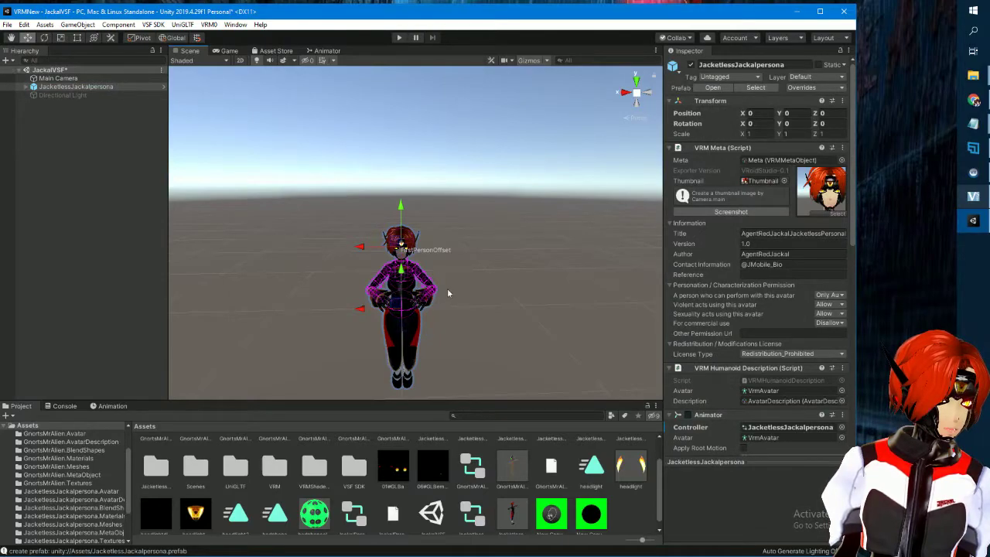
{"action": "middle_click_drag", "start_coordinate": [427, 325], "coordinate": [447, 326]}
{"action": "scroll", "coordinate": [433, 224], "scroll_direction": "up", "scroll_amount": 5}
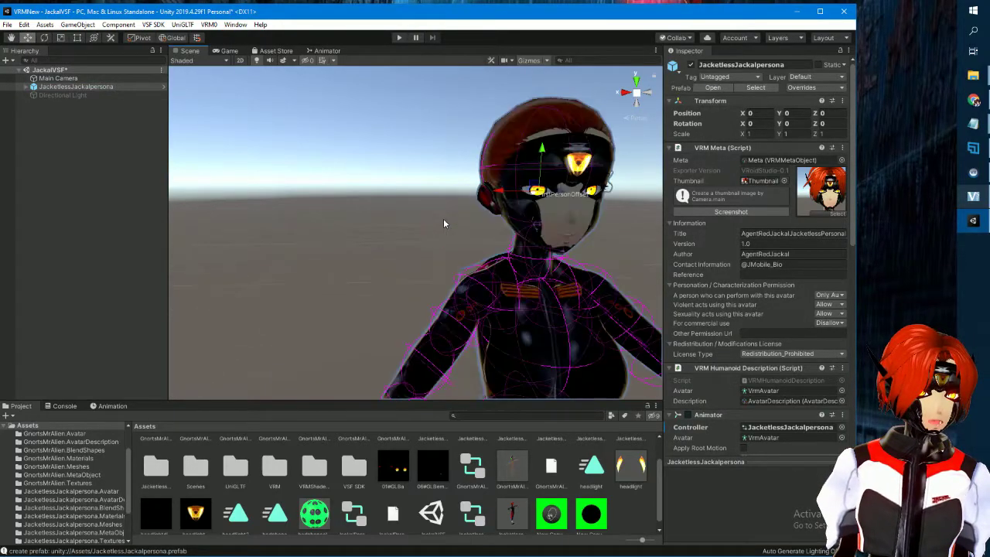
{"action": "middle_click_drag", "start_coordinate": [443, 219], "coordinate": [393, 234]}
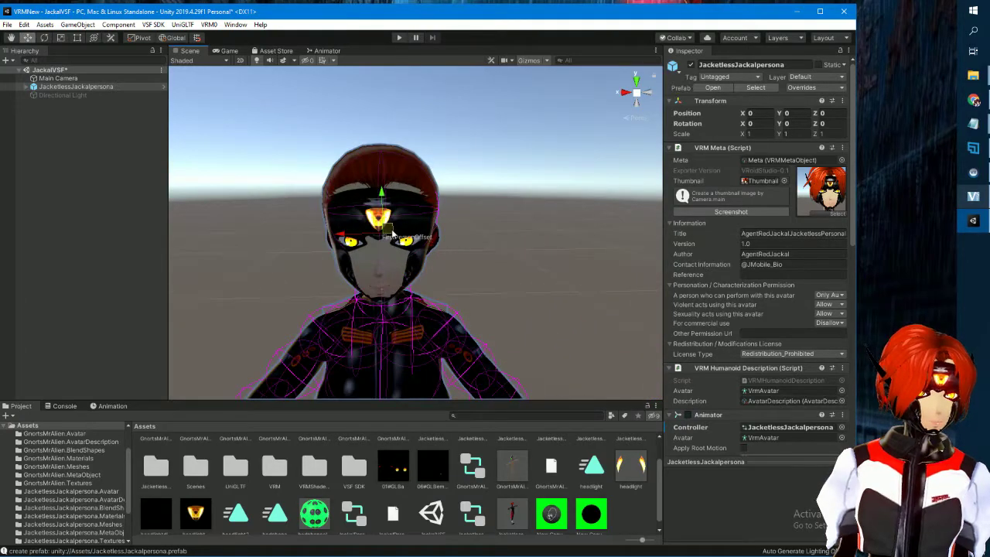
{"action": "scroll", "coordinate": [393, 232], "scroll_direction": "down", "scroll_amount": 4}
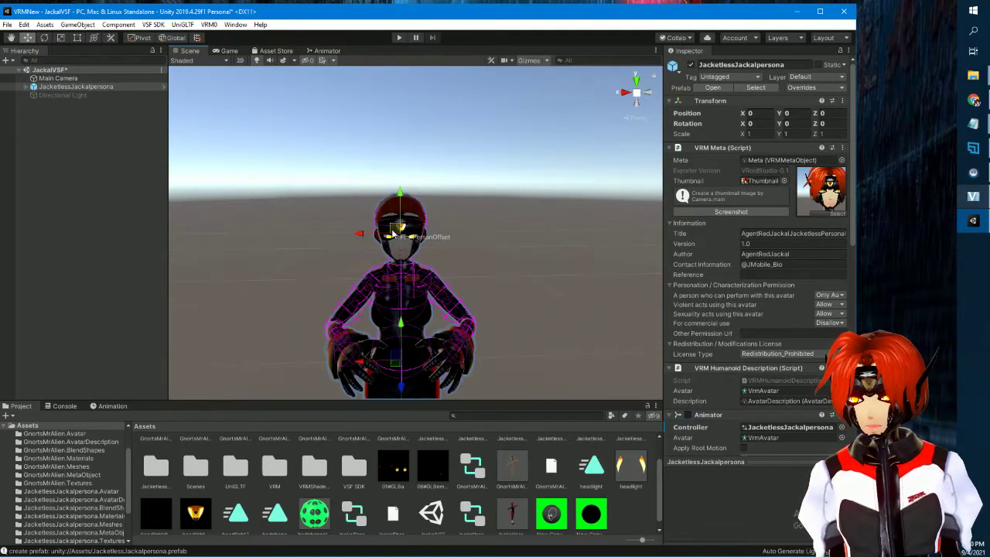
{"action": "scroll", "coordinate": [392, 232], "scroll_direction": "down", "scroll_amount": 3}
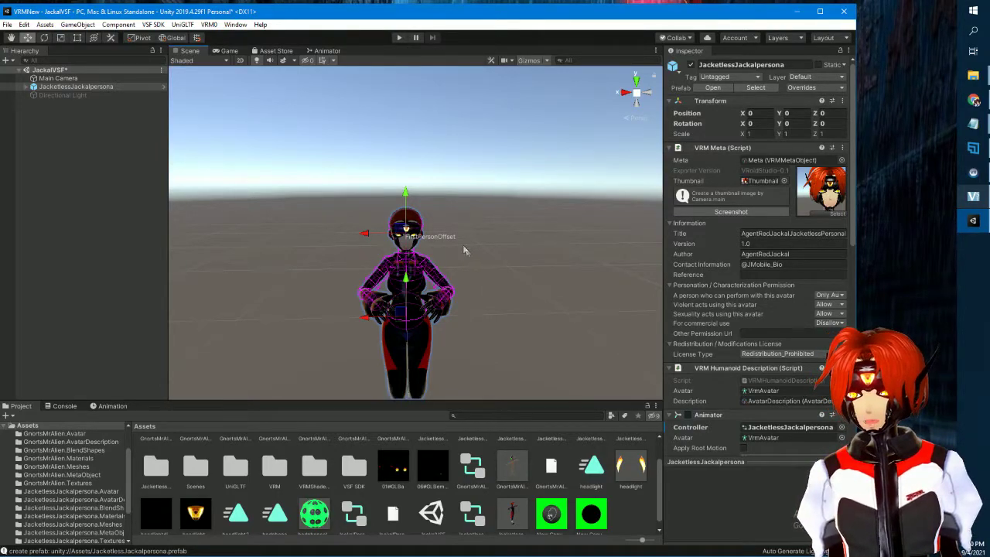
{"action": "left_click", "coordinate": [43, 95]}
{"action": "left_click", "coordinate": [54, 86]}
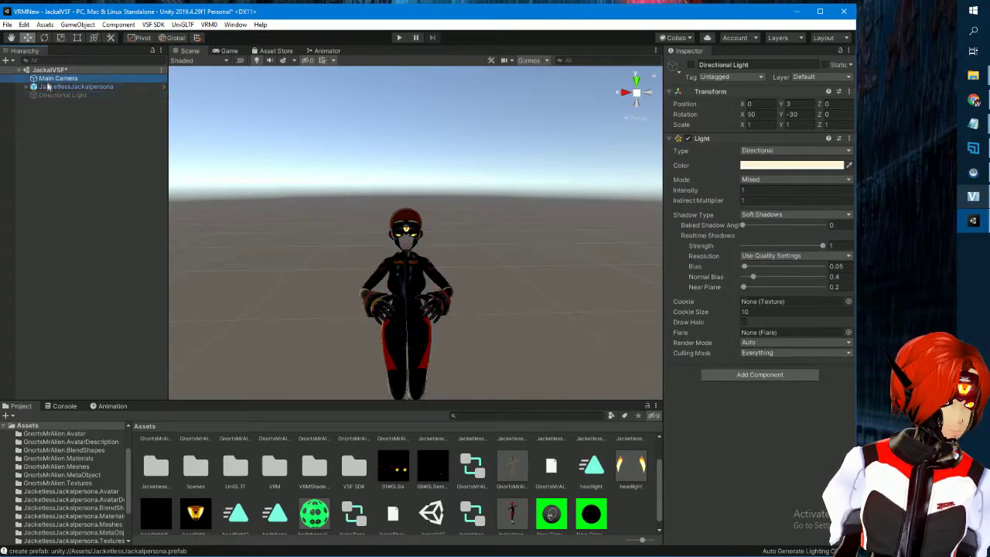
{"action": "scroll", "coordinate": [325, 252], "scroll_direction": "up", "scroll_amount": 5}
{"action": "scroll", "coordinate": [324, 252], "scroll_direction": "down", "scroll_amount": 4}
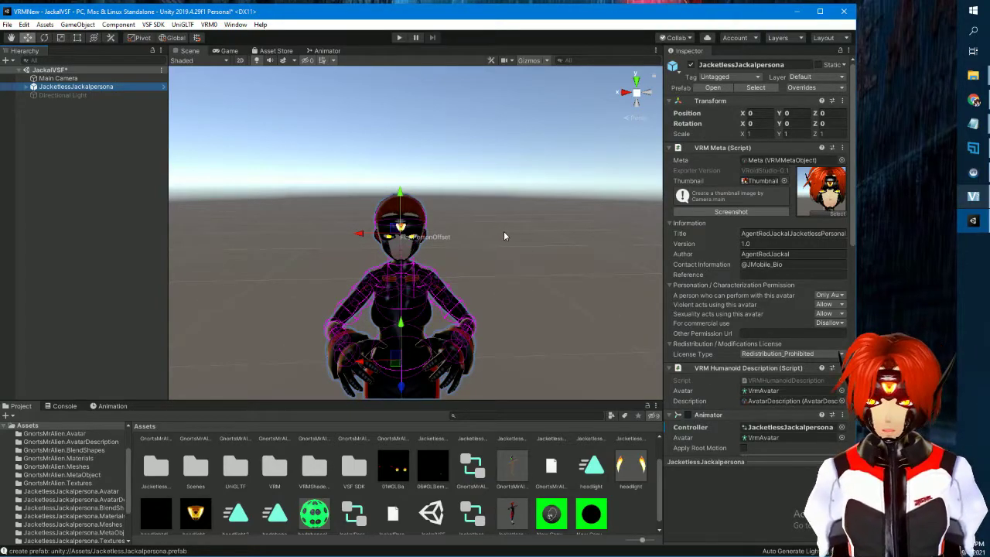
{"action": "scroll", "coordinate": [701, 414], "scroll_direction": "down", "scroll_amount": 6}
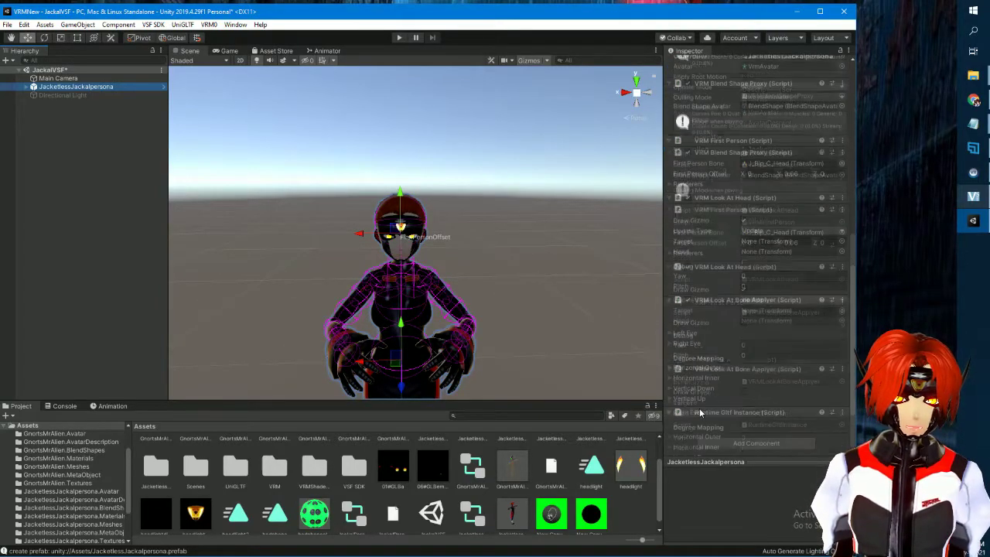
Attach a VSF_Animations component to JacketlessJackalpersona by searching "vsf" in Add Component
{"action": "left_click", "coordinate": [733, 444]}
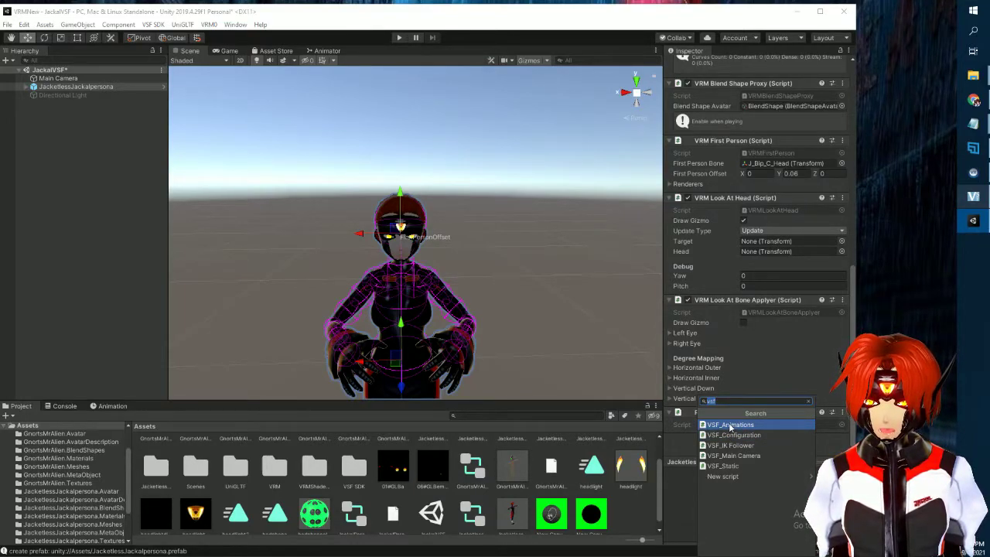
{"action": "left_click", "coordinate": [729, 425]}
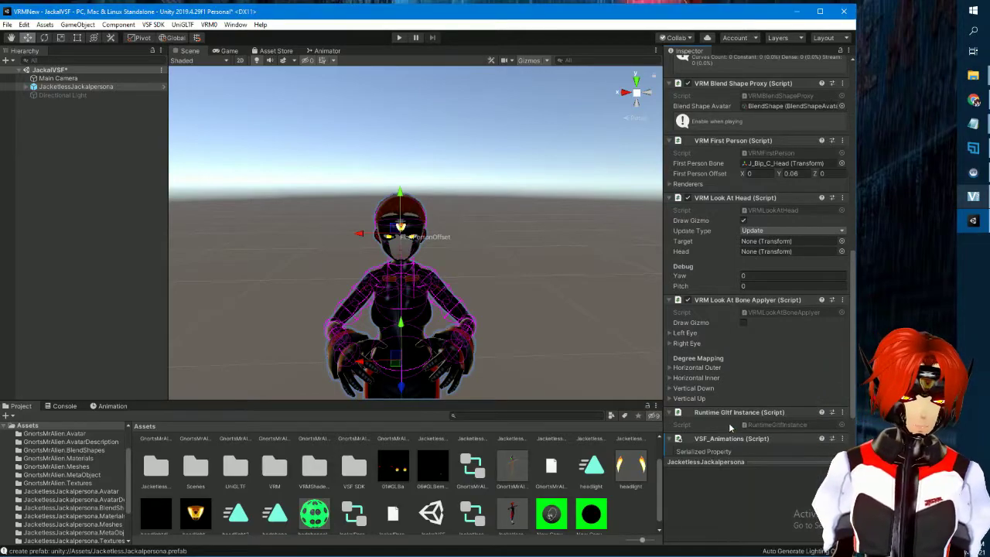
{"action": "scroll", "coordinate": [718, 400], "scroll_direction": "down", "scroll_amount": 2}
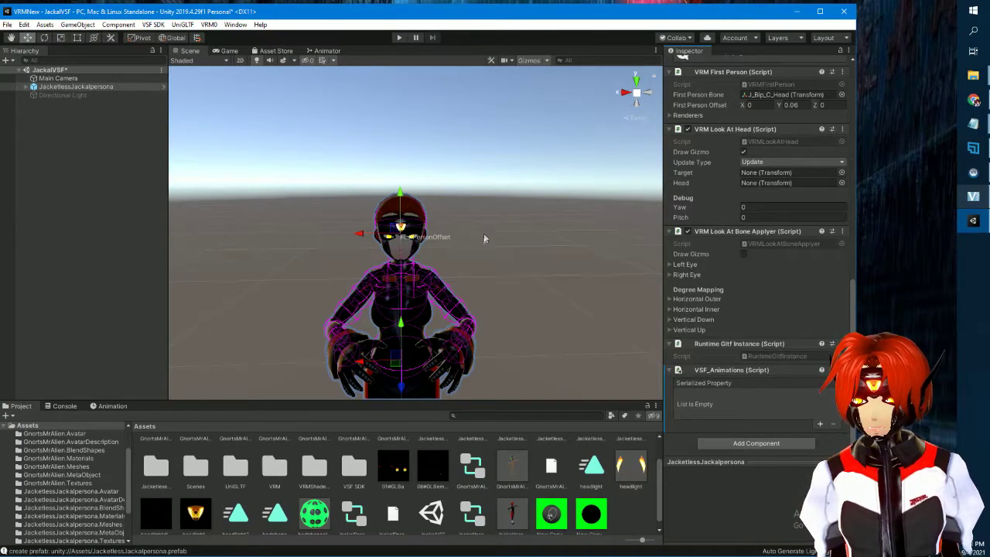
Add a VSF_Animations entry pairing the Neutral blendshape with the headlight2 clip, then open the VSF SDK menu
{"action": "left_click", "coordinate": [821, 424]}
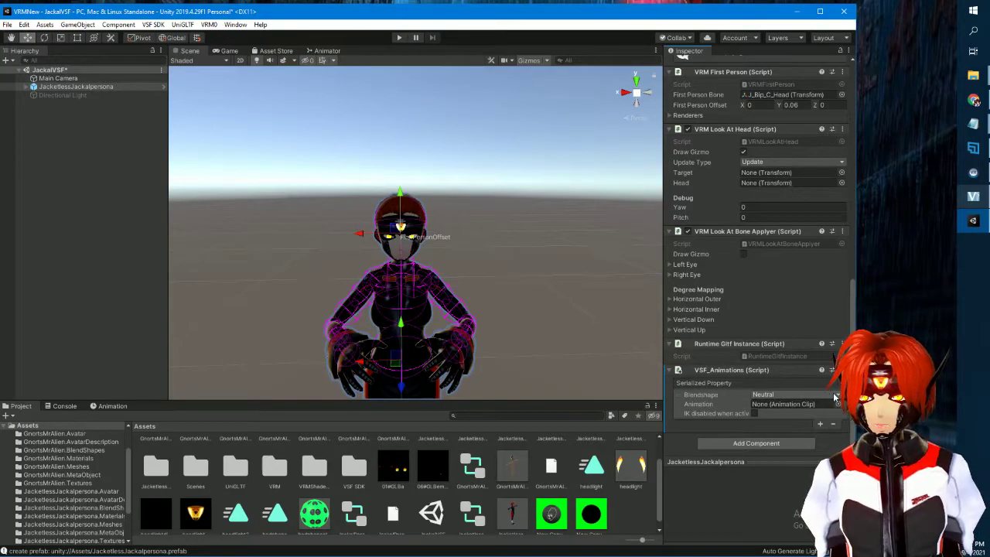
{"action": "left_click", "coordinate": [835, 395]}
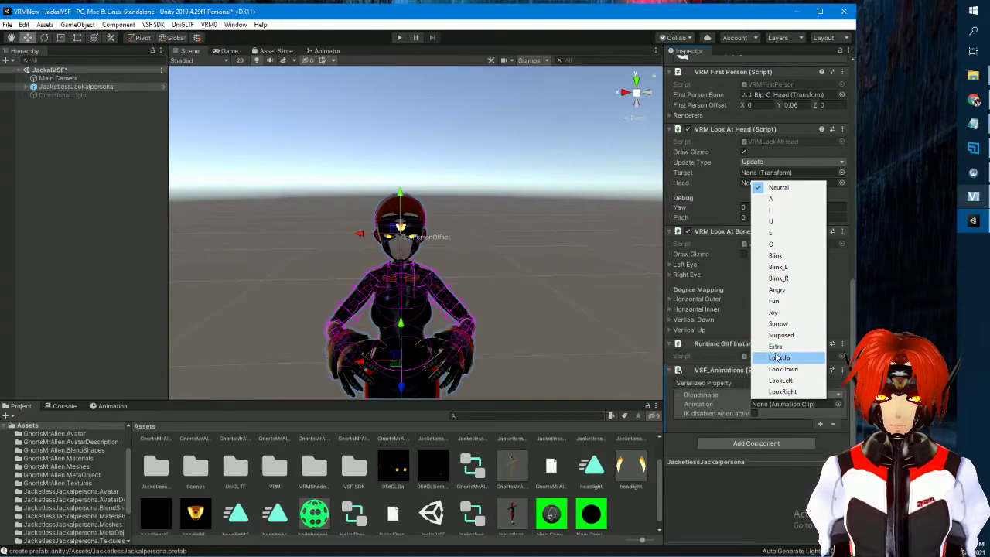
{"action": "left_click", "coordinate": [821, 407]}
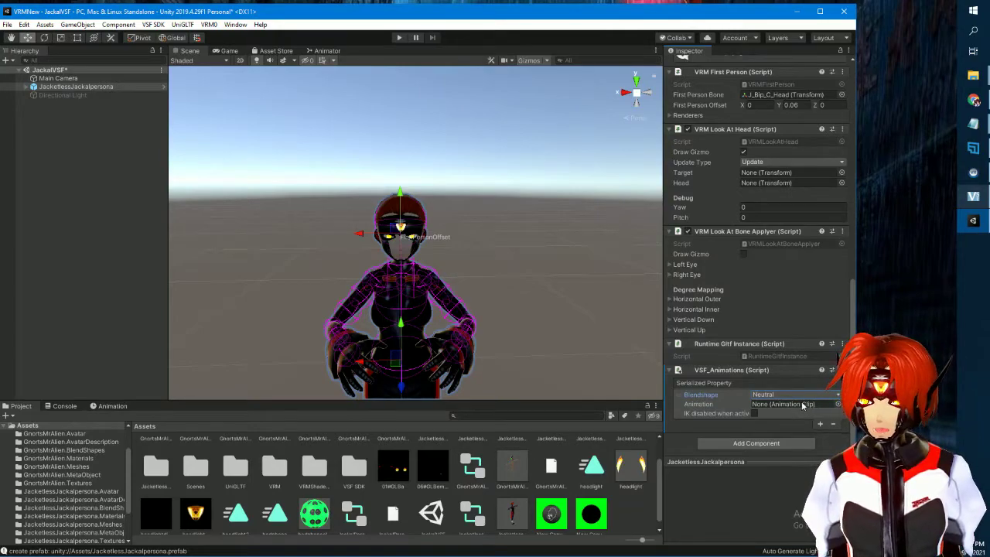
{"action": "left_click", "coordinate": [839, 404]}
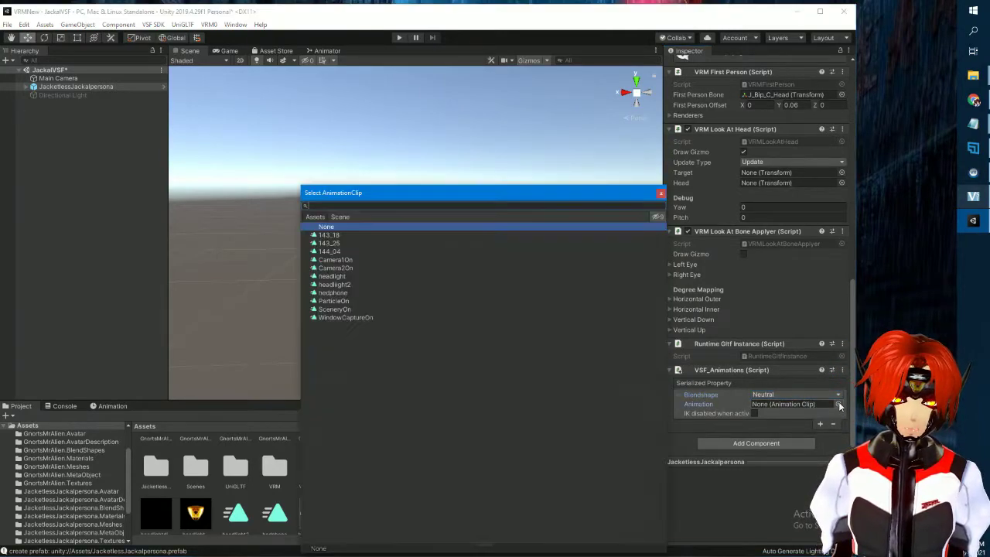
{"action": "left_click", "coordinate": [334, 285]}
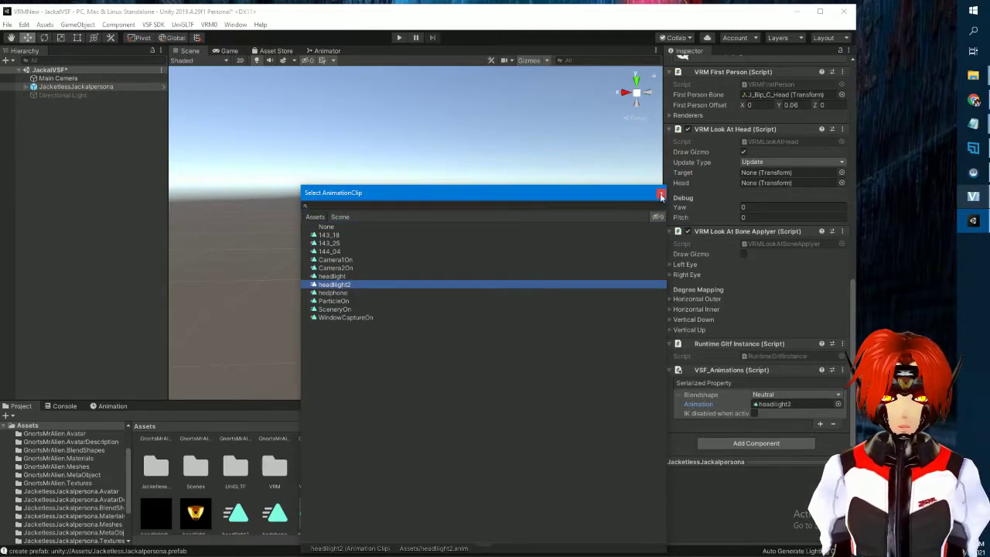
{"action": "left_click", "coordinate": [660, 379]}
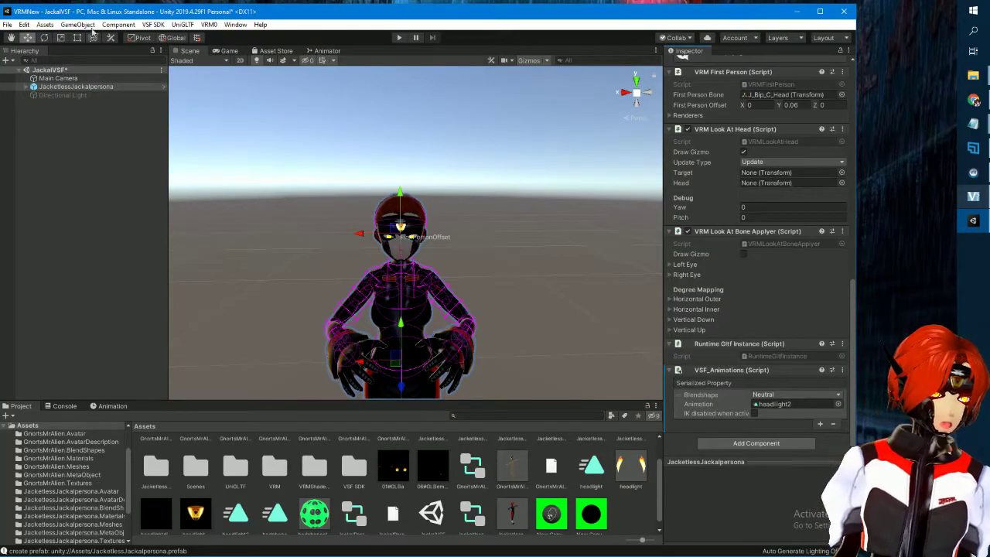
{"action": "left_click", "coordinate": [154, 24]}
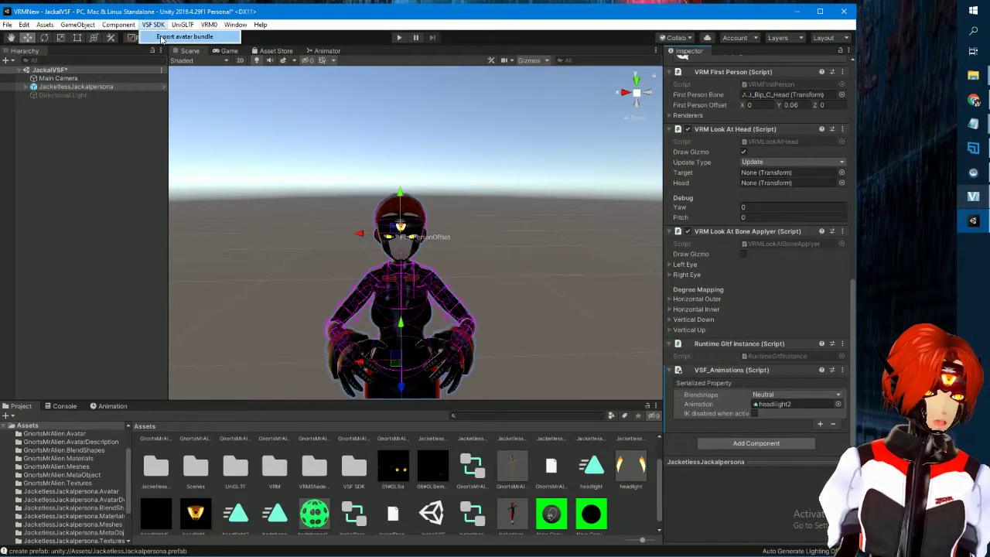